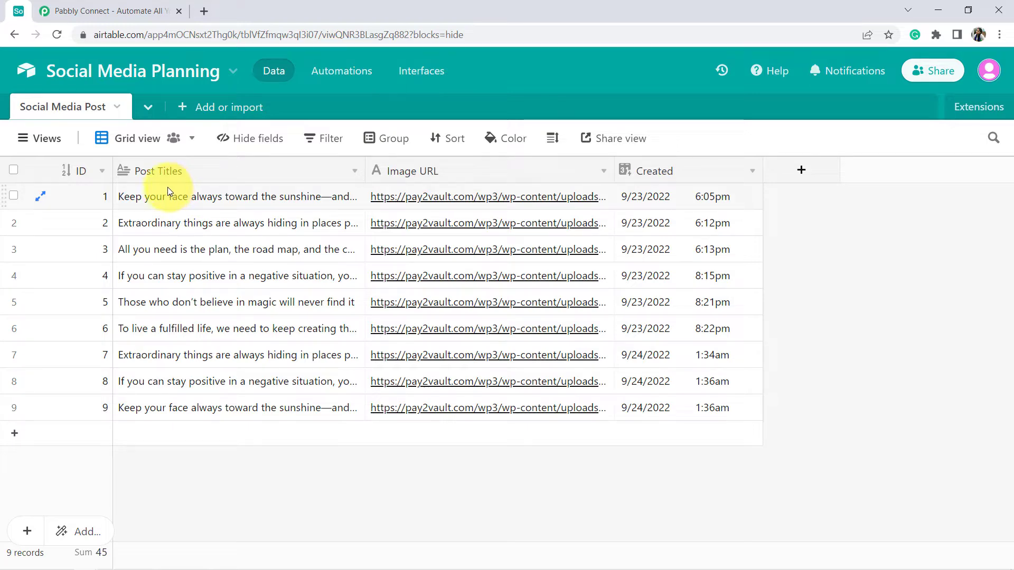
Step: Switch to the Pabbly Connect website, sign in to the existing account and open the Pabbly Connect dashboard
{"action": "left_click", "coordinate": [132, 11]}
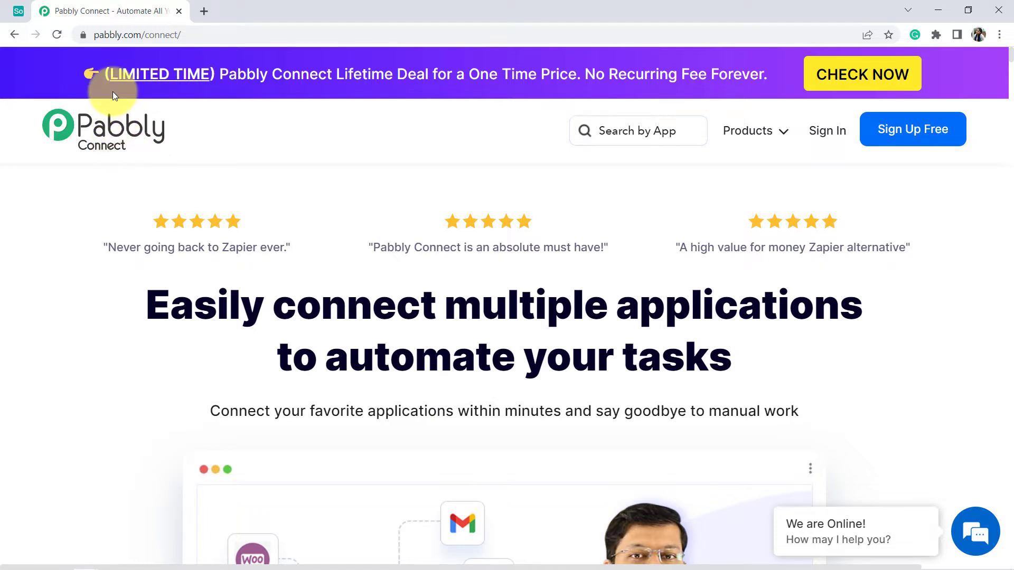
{"action": "left_click_drag", "start_coordinate": [104, 37], "coordinate": [193, 35]}
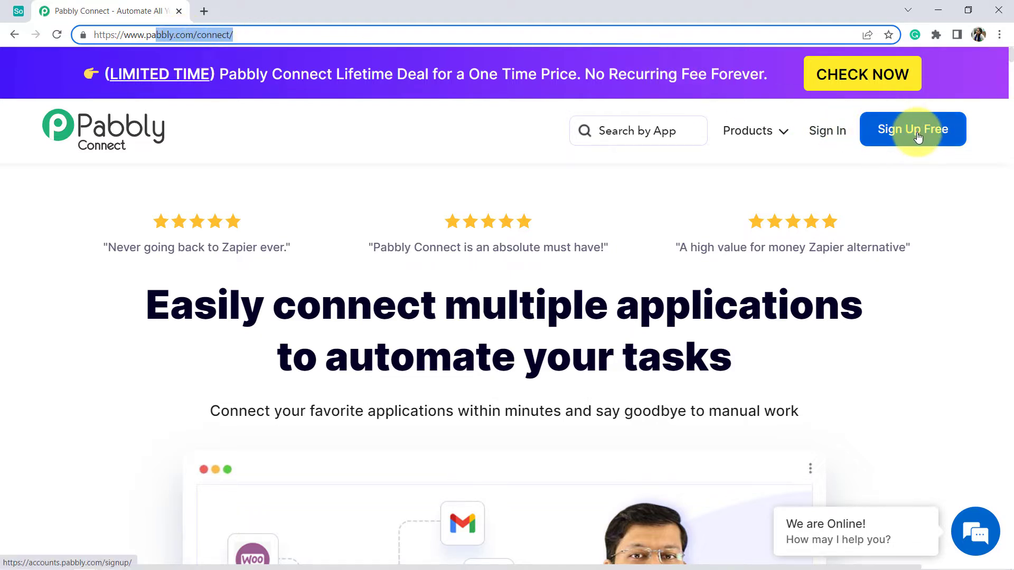
{"action": "left_click", "coordinate": [819, 138]}
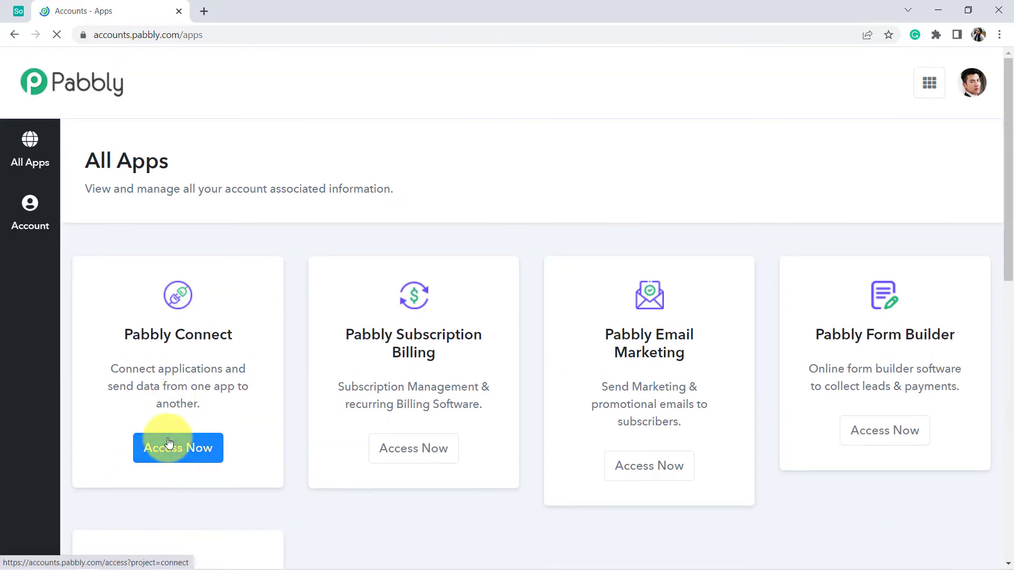
{"action": "left_click", "coordinate": [169, 443]}
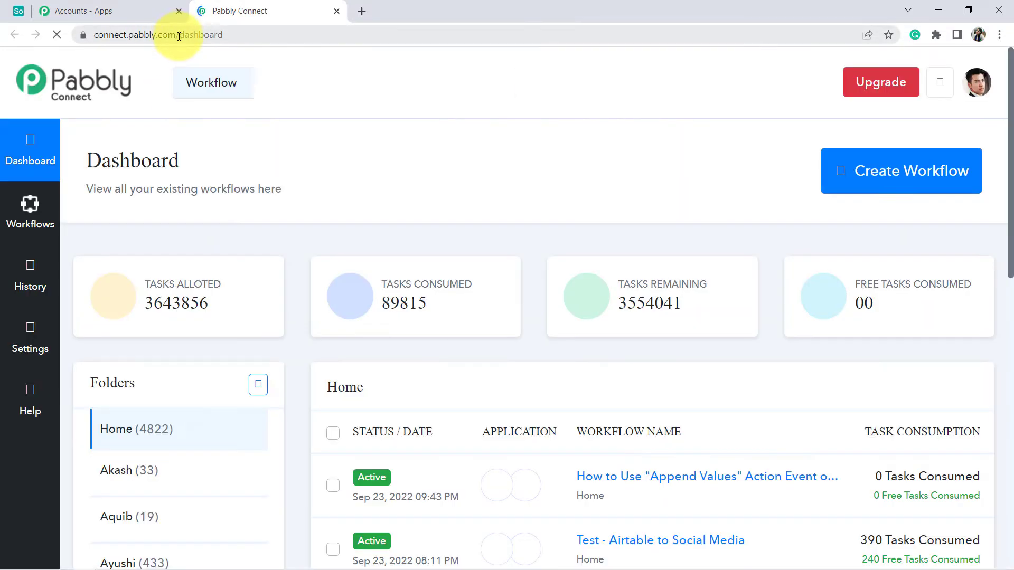
{"action": "double_click", "coordinate": [230, 35]}
{"action": "left_click_drag", "start_coordinate": [122, 165], "coordinate": [215, 163]}
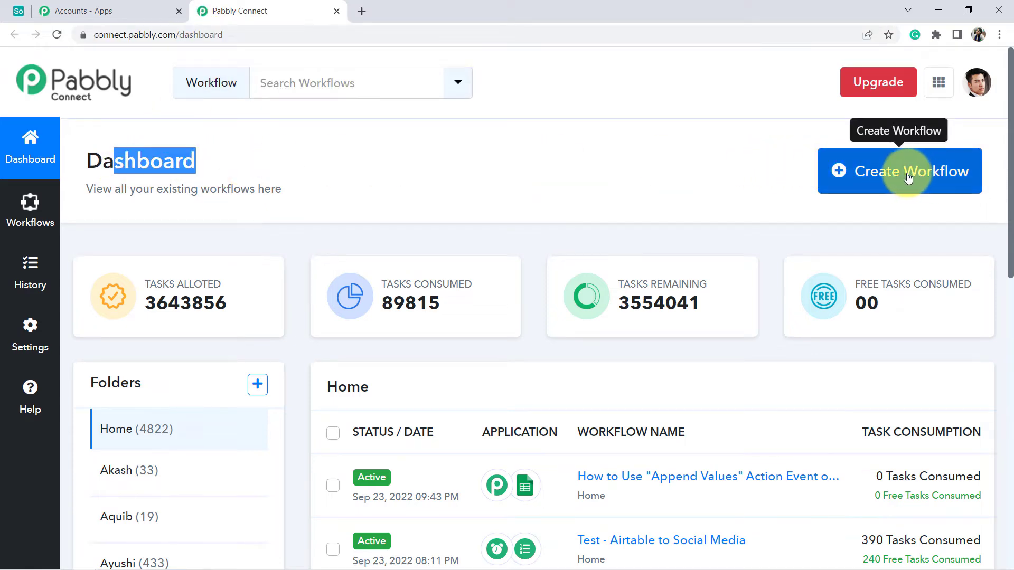
Step: Create a workflow named "Social Media Automation from Airtable to Facebook & Instagram"
{"action": "left_click", "coordinate": [898, 168]}
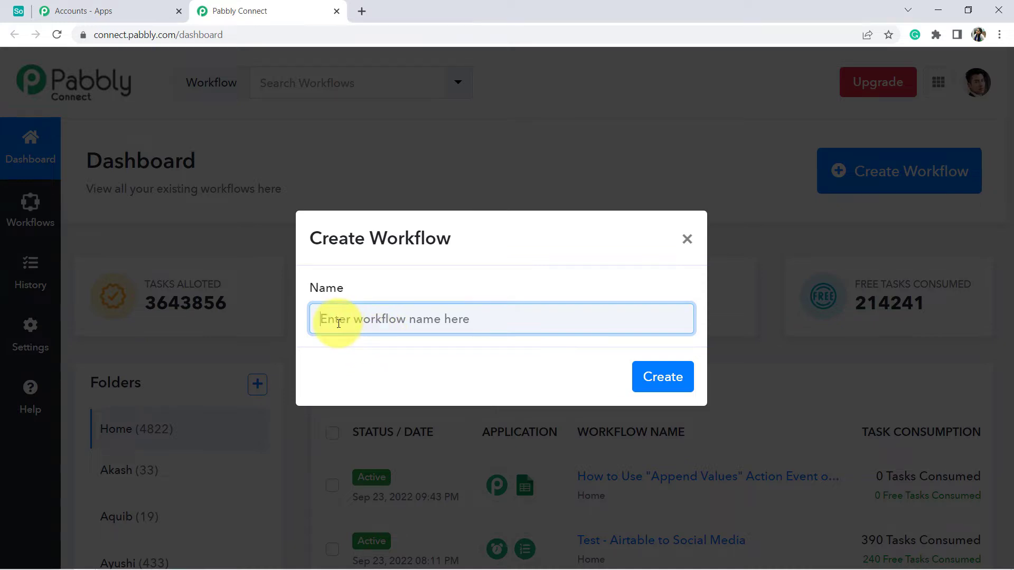
{"action": "type", "text": "Social Media Automation from Airtable to Facebook & Instagram"}
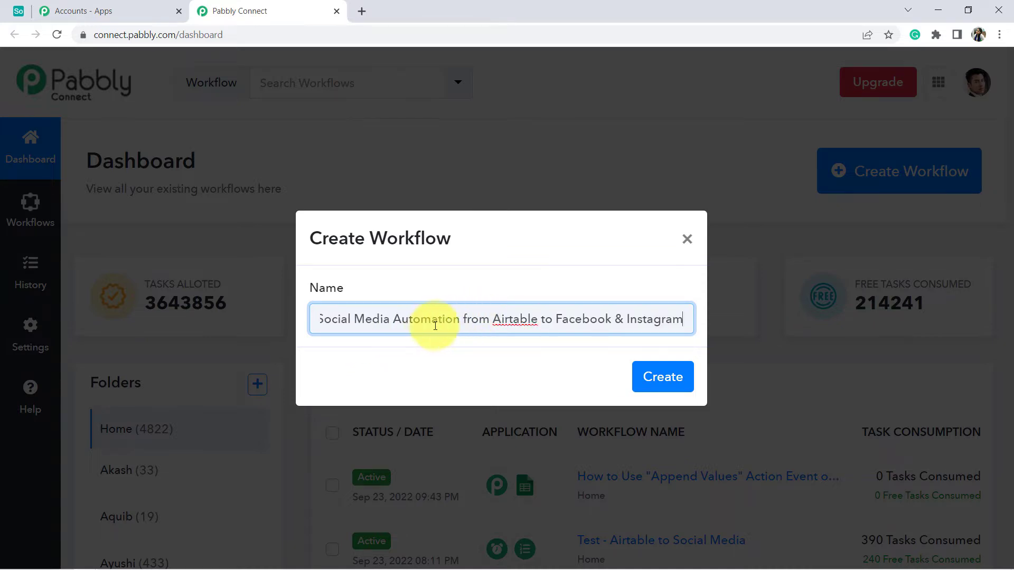
{"action": "left_click_drag", "start_coordinate": [478, 319], "coordinate": [328, 340]}
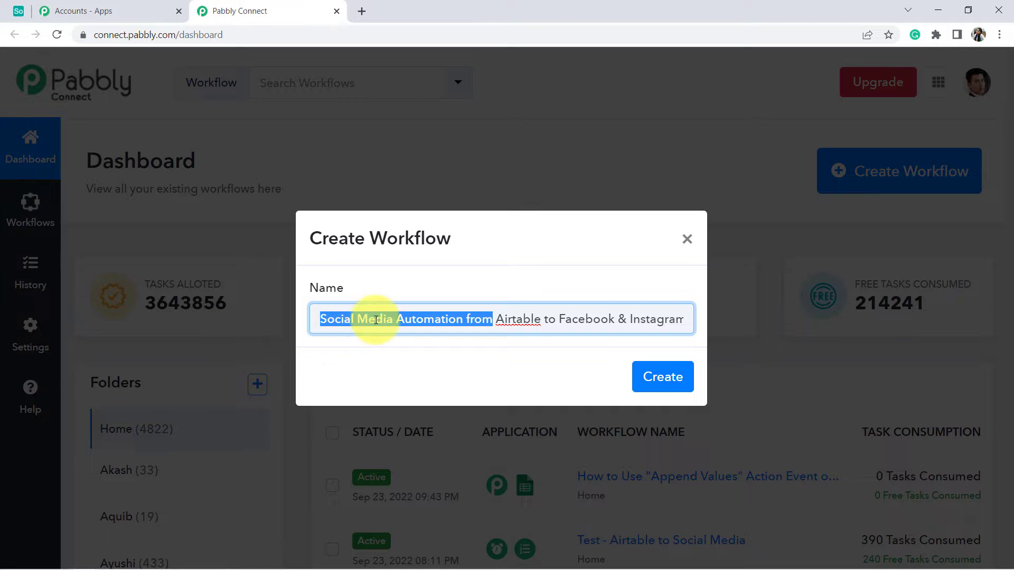
{"action": "left_click", "coordinate": [375, 319]}
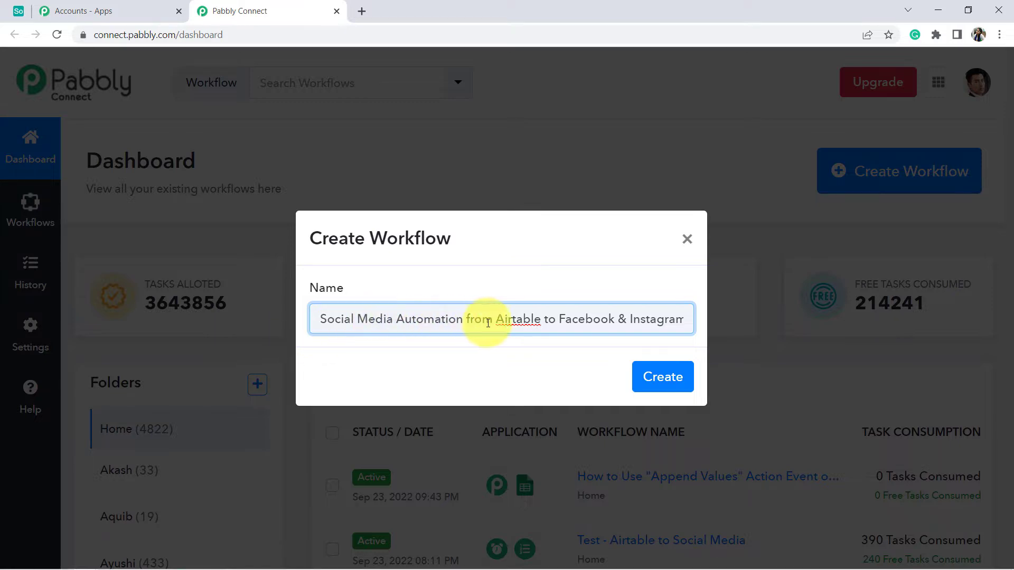
{"action": "left_click_drag", "start_coordinate": [558, 319], "coordinate": [702, 319]}
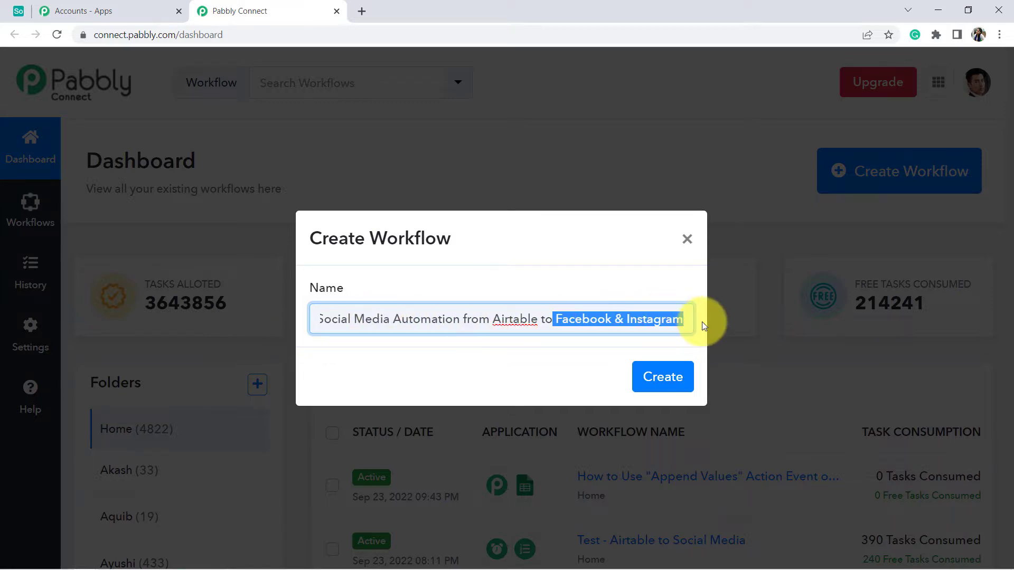
{"action": "left_click", "coordinate": [660, 319]}
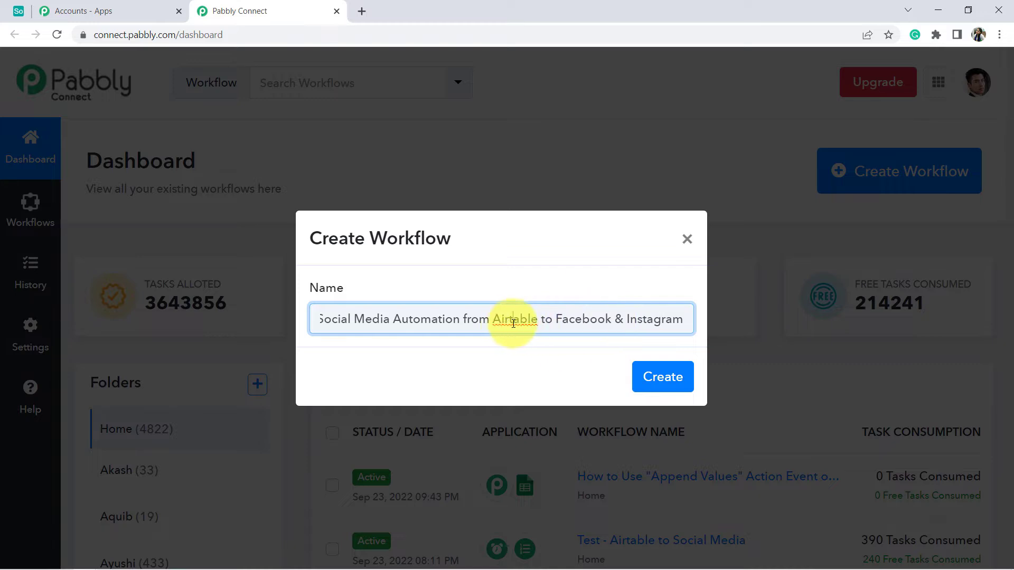
{"action": "left_click", "coordinate": [657, 379]}
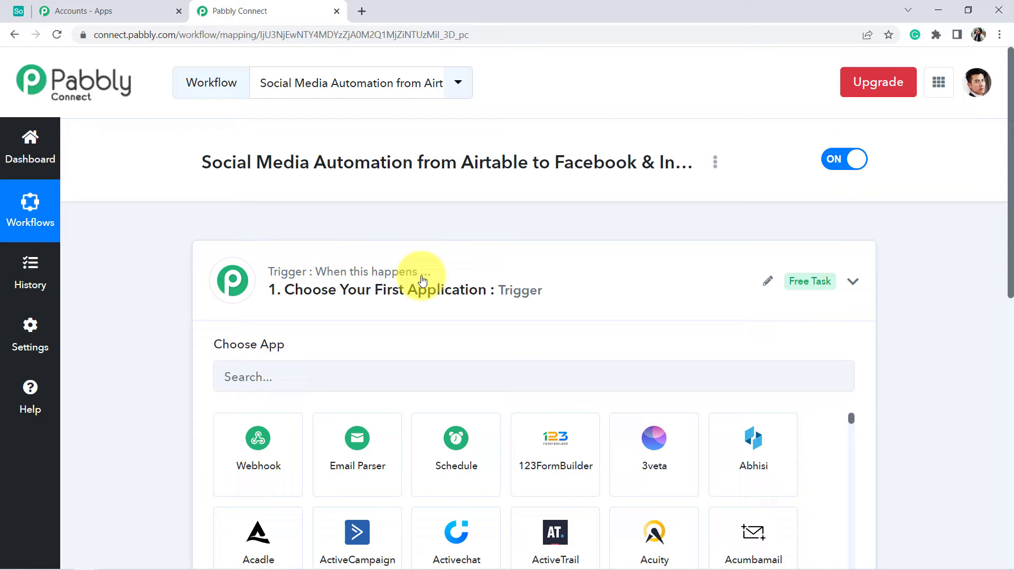
{"action": "left_click", "coordinate": [419, 275]}
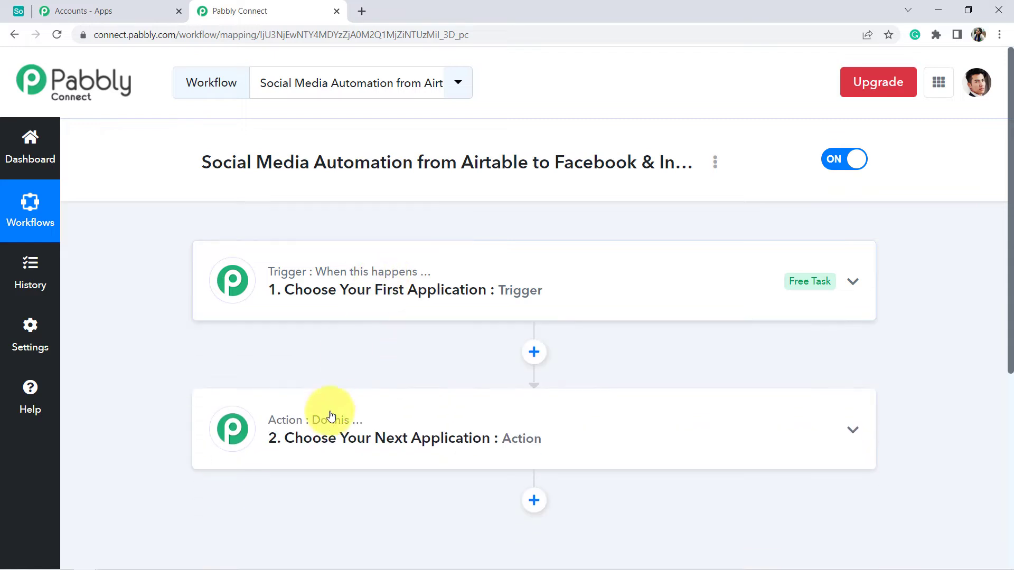
{"action": "mouse_move", "coordinate": [307, 418]}
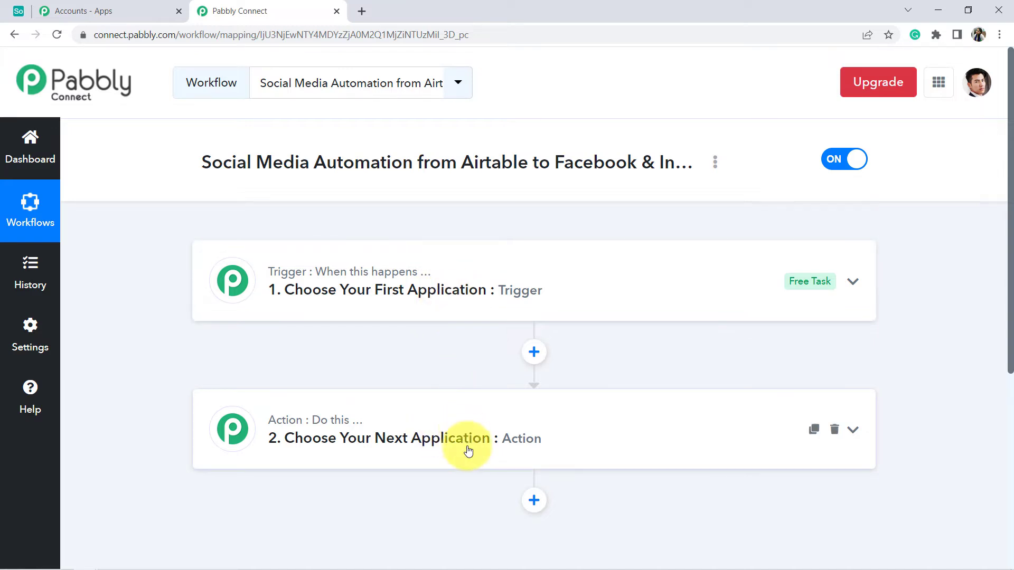
{"action": "left_click_drag", "start_coordinate": [232, 163], "coordinate": [580, 182]}
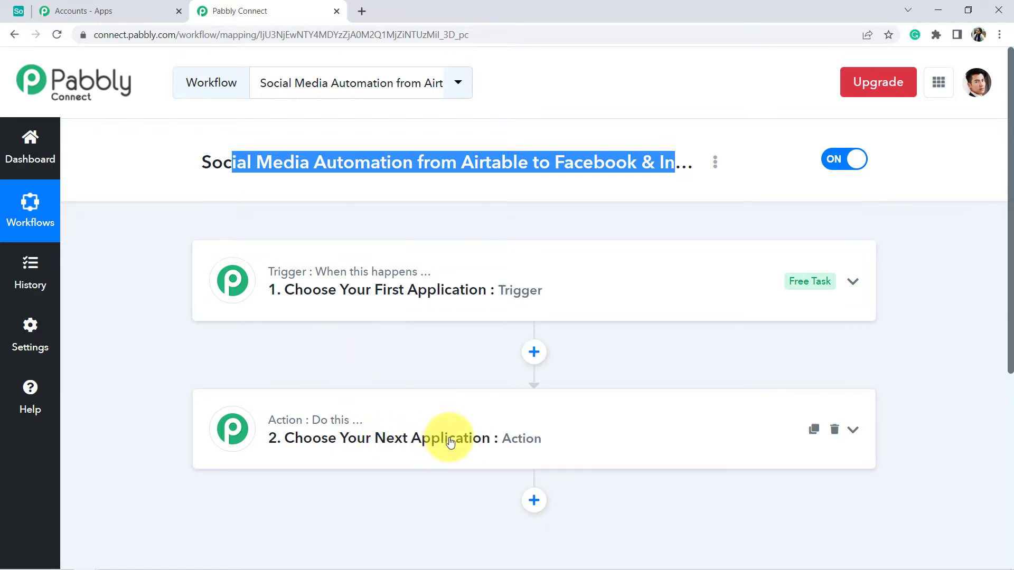
{"action": "scroll", "coordinate": [450, 443], "scroll_direction": "down", "scroll_amount": 1}
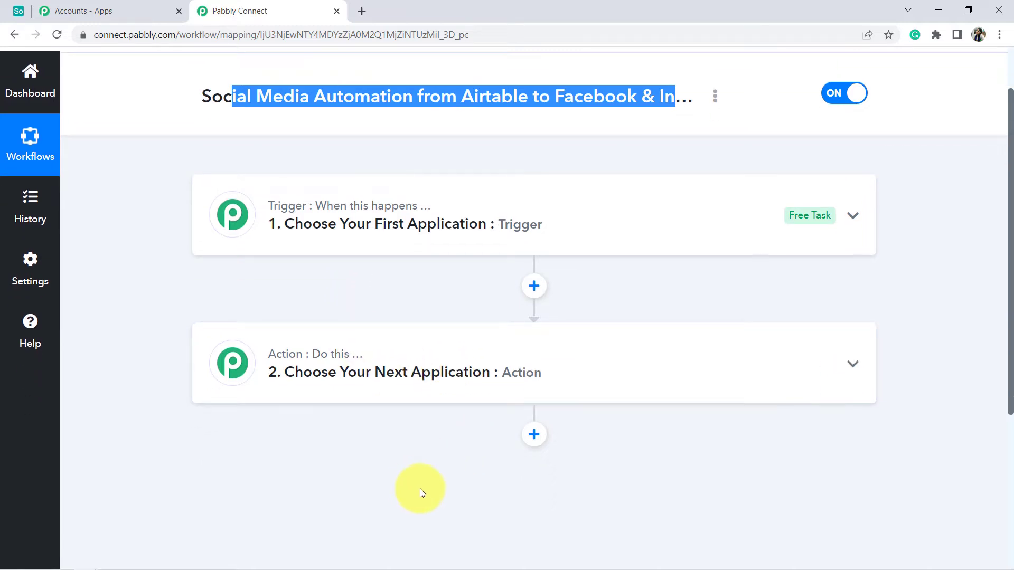
{"action": "scroll", "coordinate": [420, 489], "scroll_direction": "up", "scroll_amount": 1}
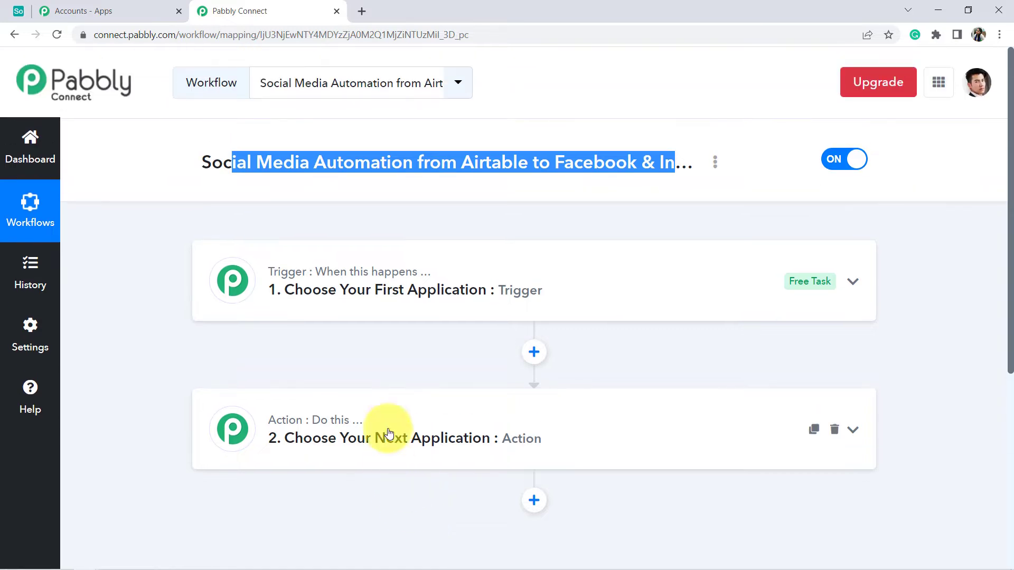
{"action": "left_click", "coordinate": [486, 287]}
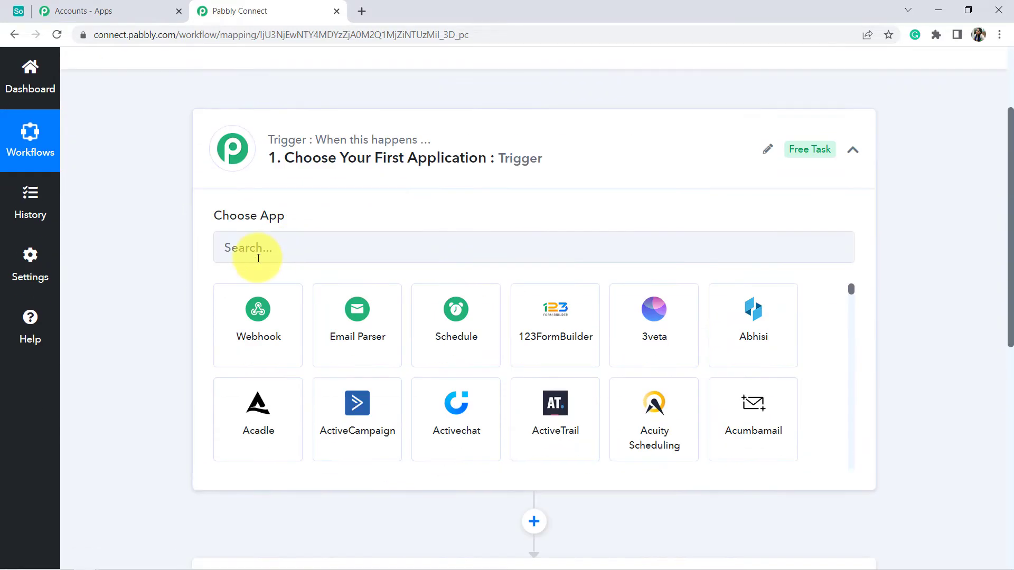
Step: Choose Schedule by Pabbly as the trigger app and set the workflow to run every day
{"action": "left_click", "coordinate": [258, 258]}
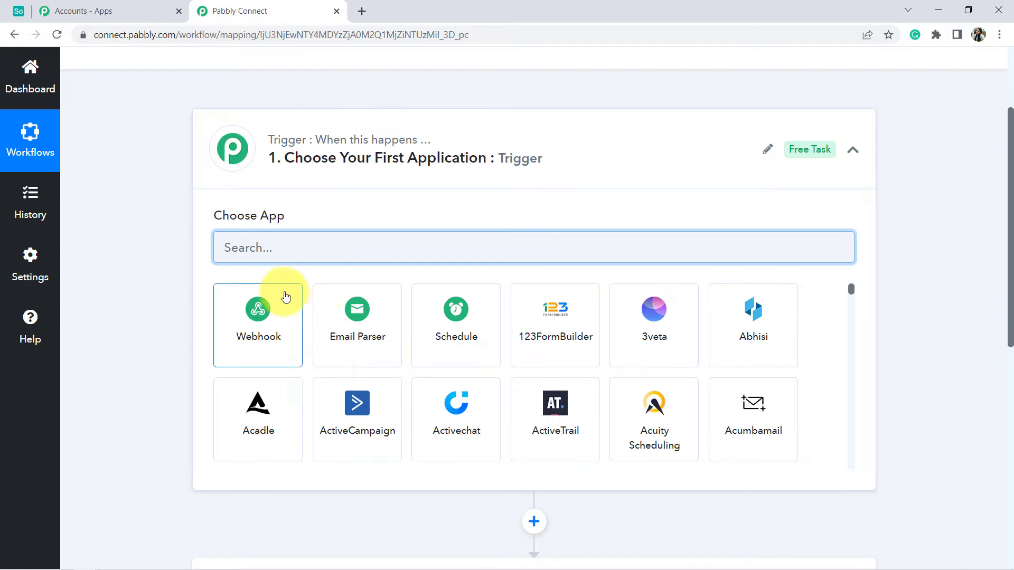
{"action": "left_click", "coordinate": [454, 312]}
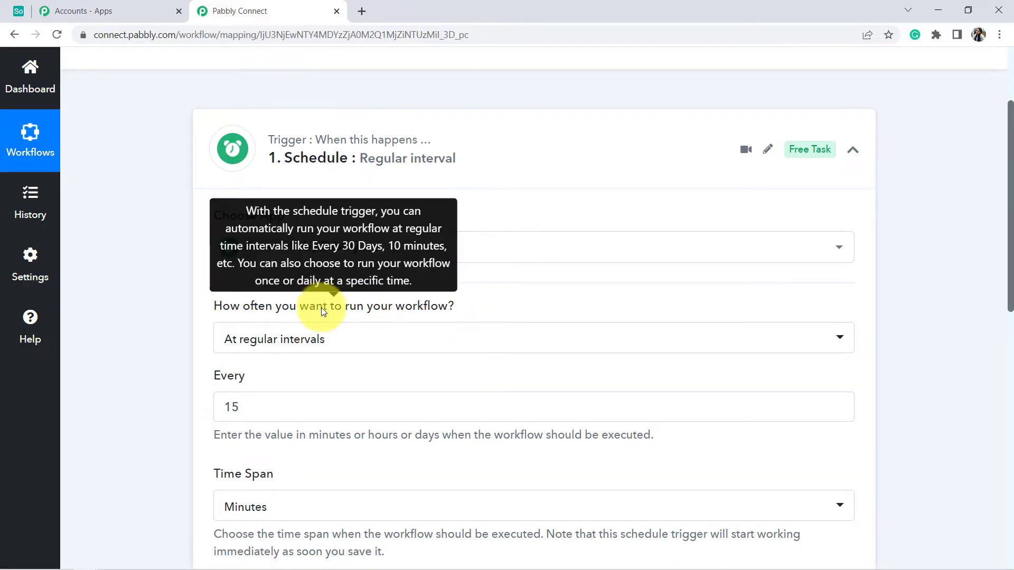
{"action": "scroll", "coordinate": [317, 308], "scroll_direction": "down", "scroll_amount": 3}
{"action": "scroll", "coordinate": [306, 294], "scroll_direction": "up", "scroll_amount": 1}
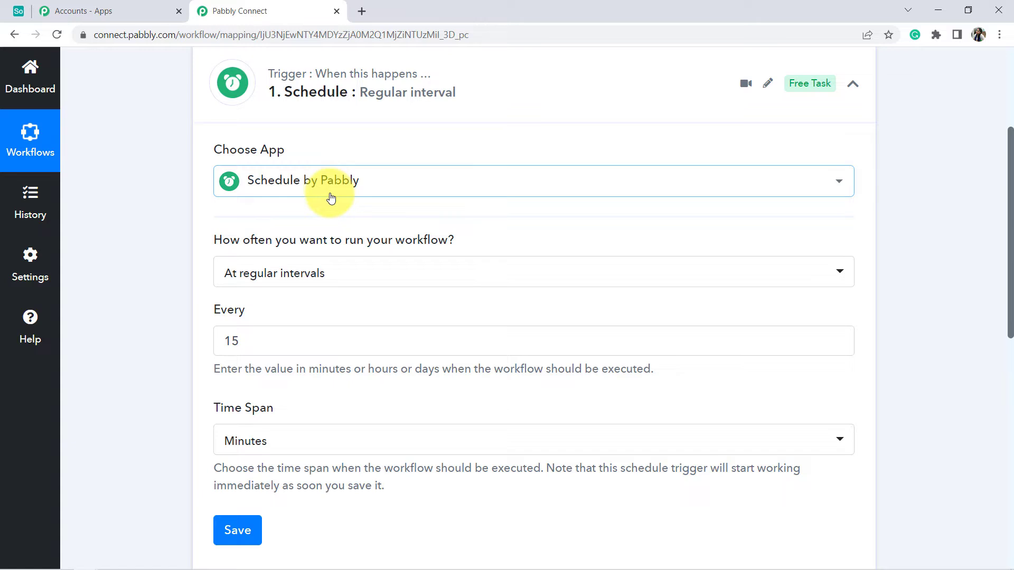
{"action": "mouse_move", "coordinate": [315, 243]}
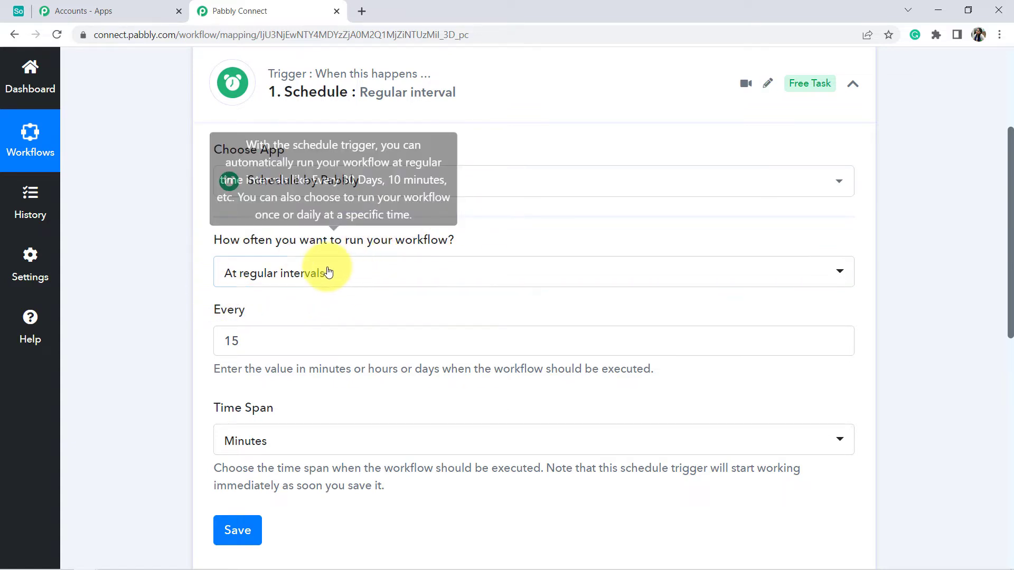
{"action": "mouse_move", "coordinate": [248, 241]}
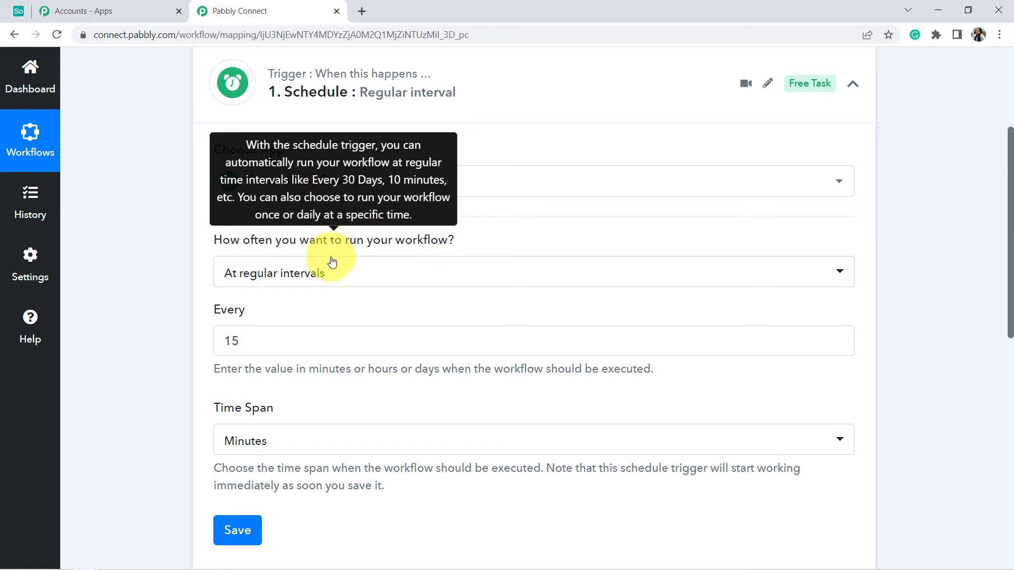
{"action": "left_click", "coordinate": [319, 274]}
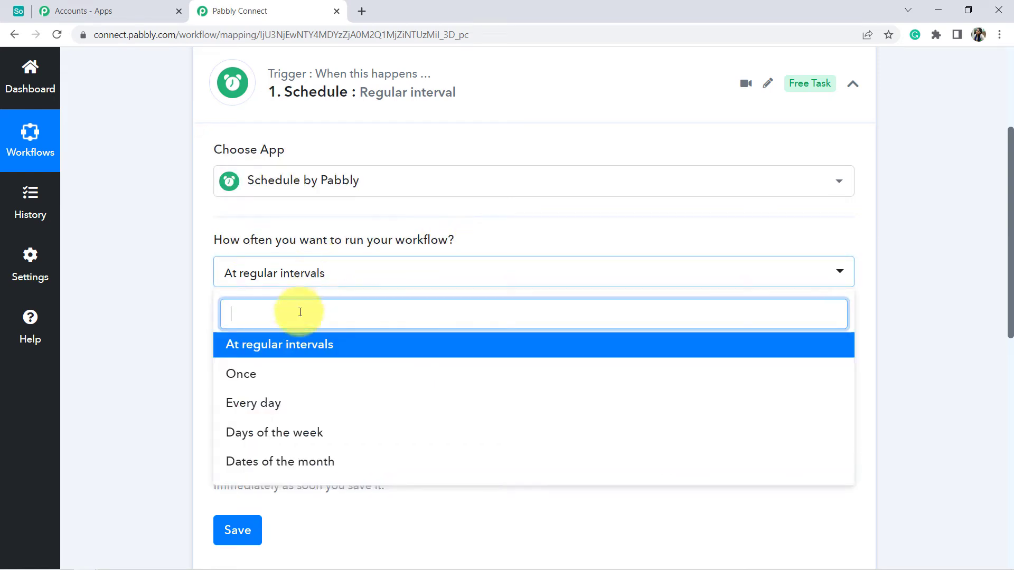
{"action": "left_click", "coordinate": [260, 405]}
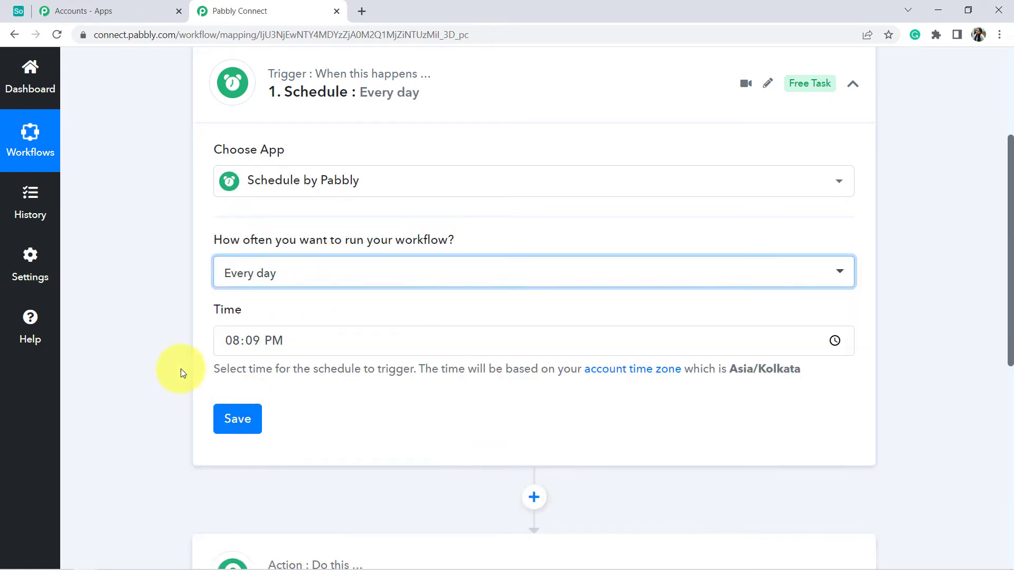
Step: Set the daily trigger time to 10:10 AM and save the schedule
{"action": "scroll", "coordinate": [233, 271], "scroll_direction": "down", "scroll_amount": 3}
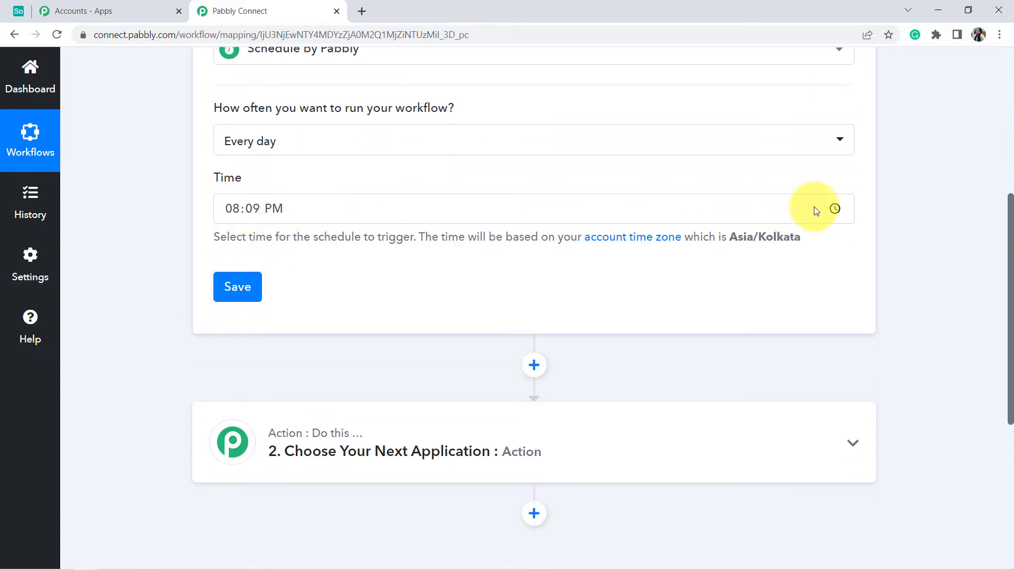
{"action": "left_click", "coordinate": [834, 209]}
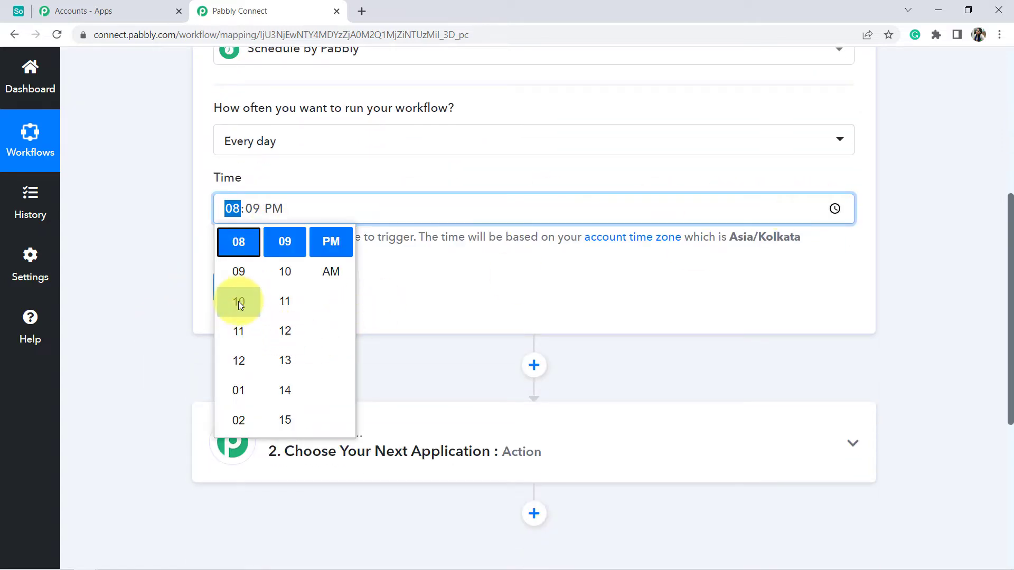
{"action": "left_click", "coordinate": [238, 301]}
{"action": "left_click", "coordinate": [295, 273]}
{"action": "left_click", "coordinate": [331, 272]}
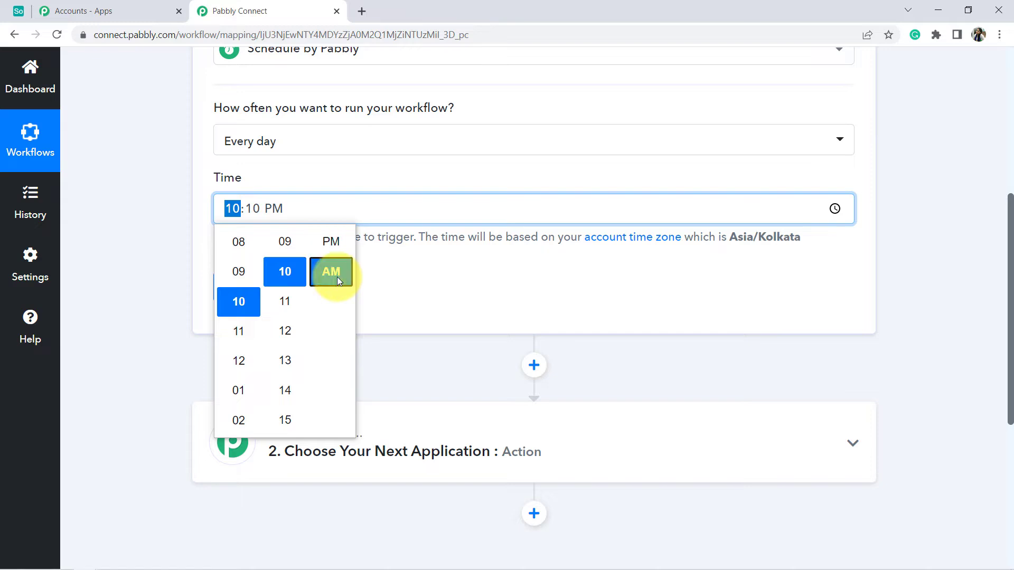
{"action": "left_click", "coordinate": [152, 289]}
{"action": "left_click", "coordinate": [239, 297]}
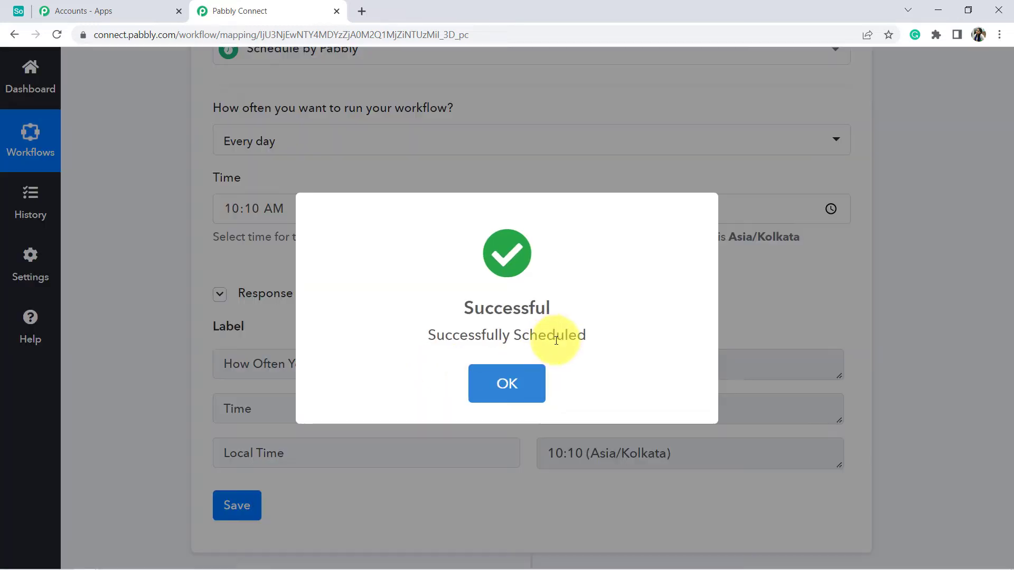
{"action": "left_click", "coordinate": [509, 385]}
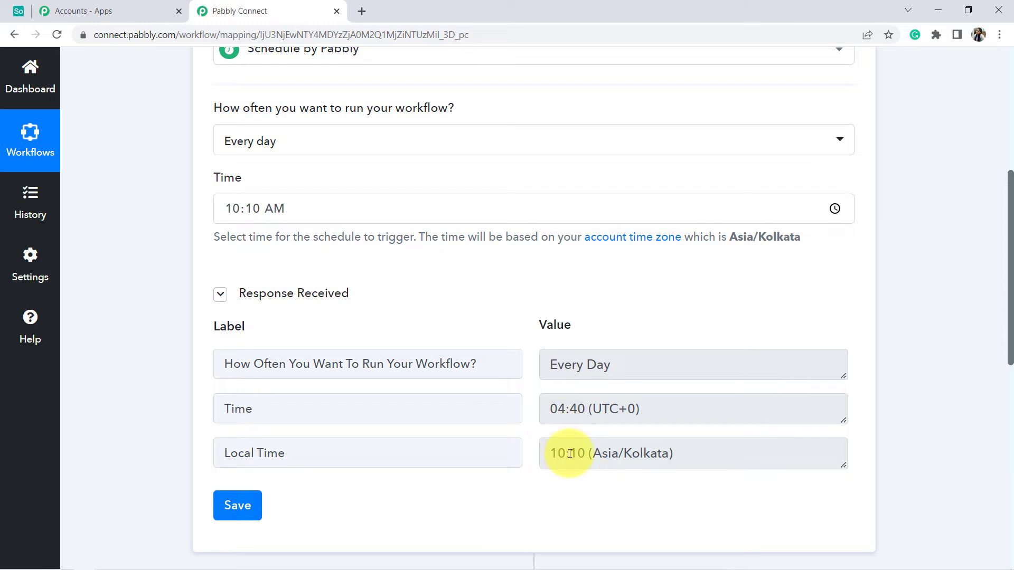
Step: Review the saved schedule's response and the Social Media Post records in Airtable, and return to the Pabbly Connect workflow
{"action": "scroll", "coordinate": [565, 454], "scroll_direction": "down", "scroll_amount": 2}
{"action": "scroll", "coordinate": [587, 412], "scroll_direction": "up", "scroll_amount": 3}
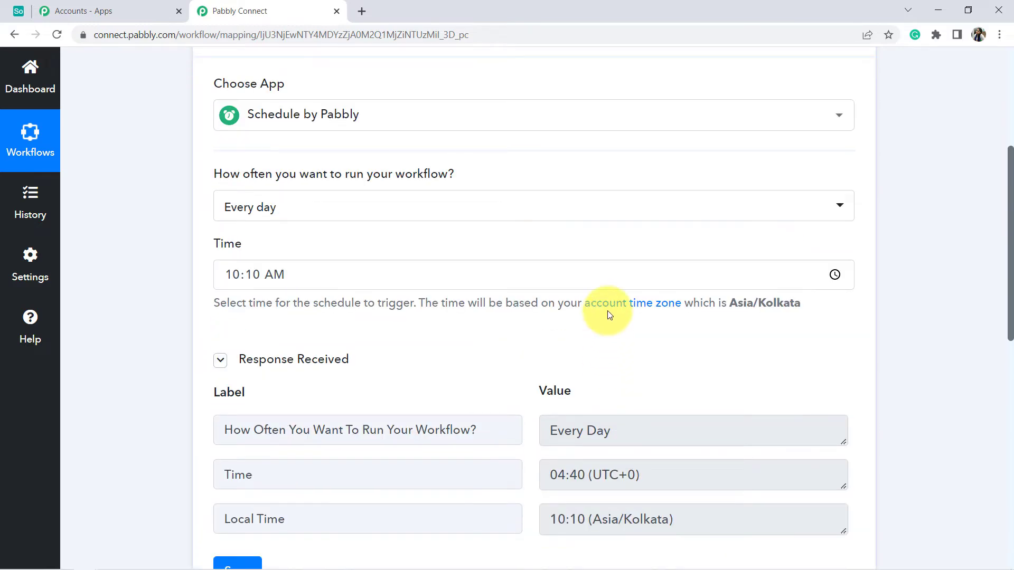
{"action": "scroll", "coordinate": [607, 317], "scroll_direction": "down", "scroll_amount": 5}
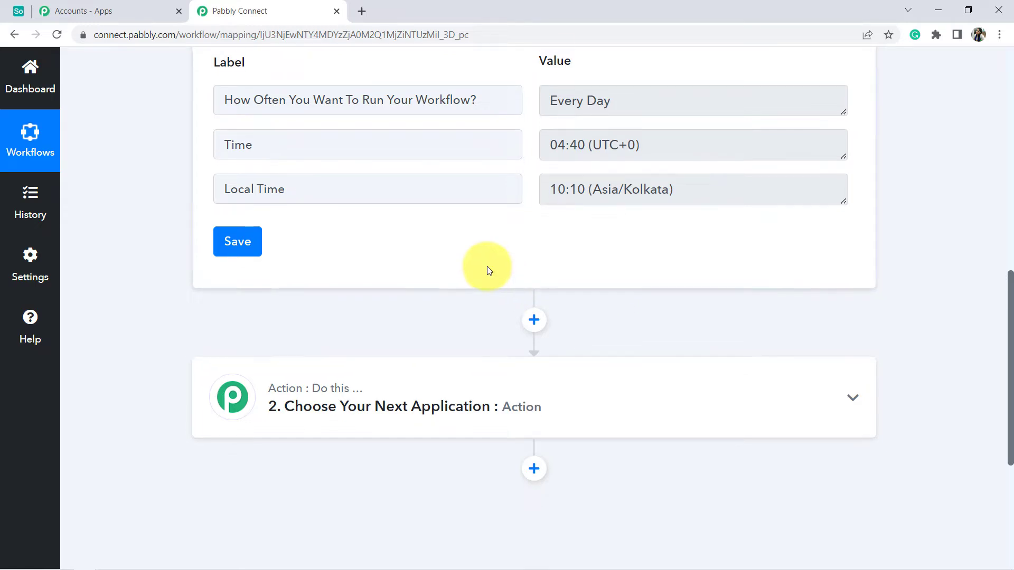
{"action": "scroll", "coordinate": [475, 266], "scroll_direction": "down", "scroll_amount": 2}
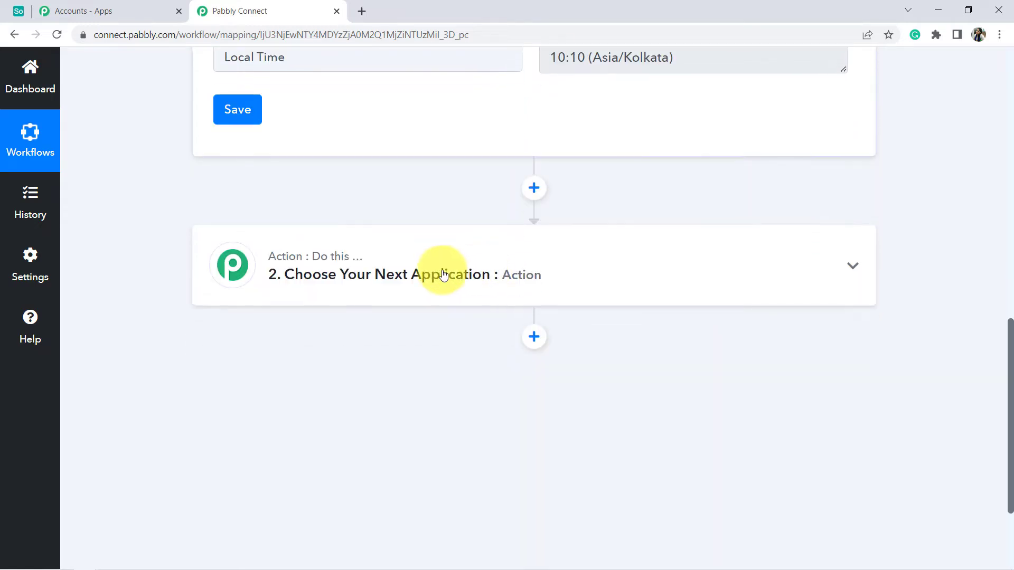
{"action": "left_click", "coordinate": [16, 11]}
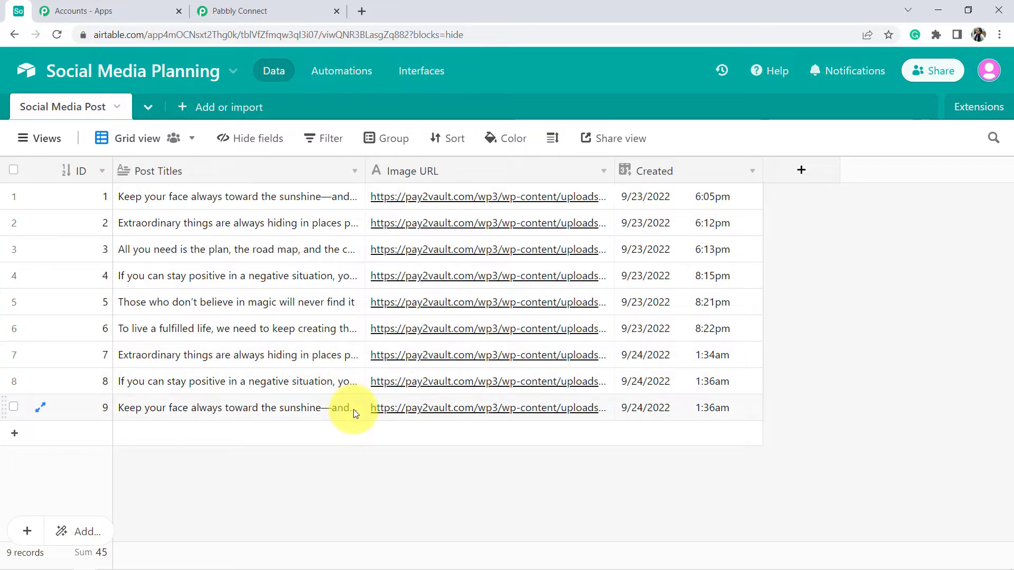
{"action": "left_click", "coordinate": [264, 8]}
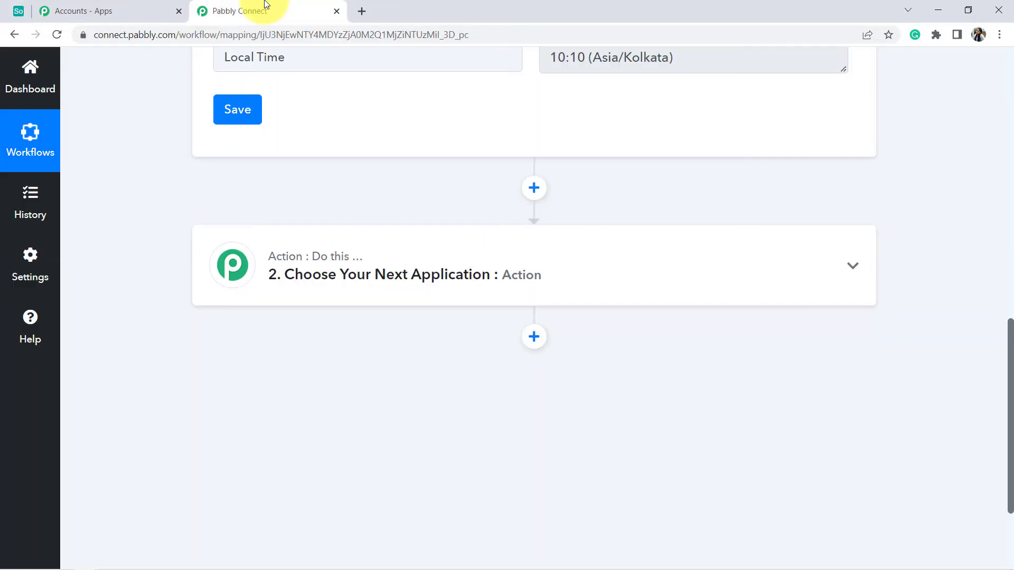
Step: Choose Number Formatter by Pabbly as the app for the workflow's second step
{"action": "left_click", "coordinate": [301, 265]}
{"action": "left_click", "coordinate": [231, 235]}
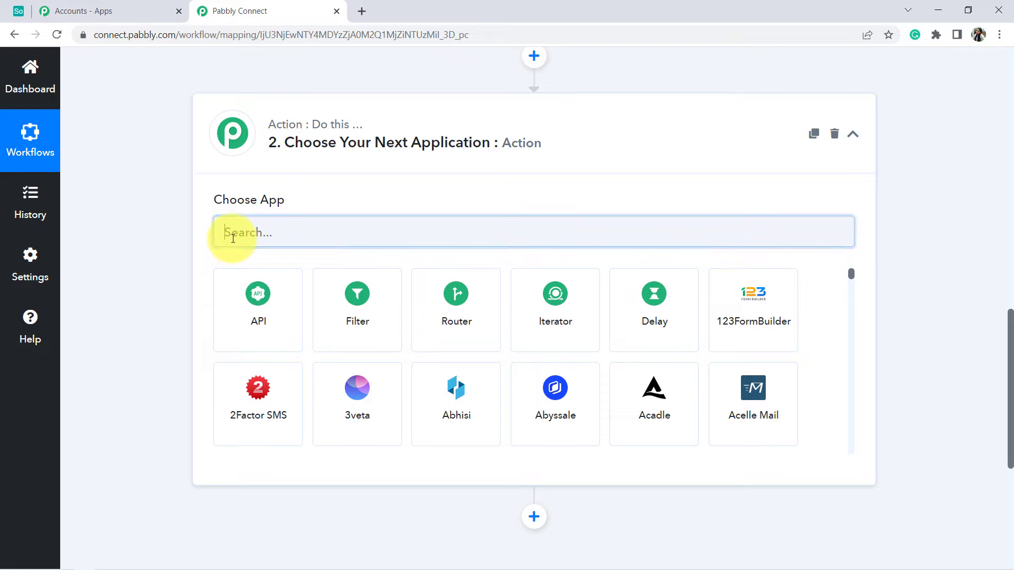
{"action": "type", "text": "mumb"}
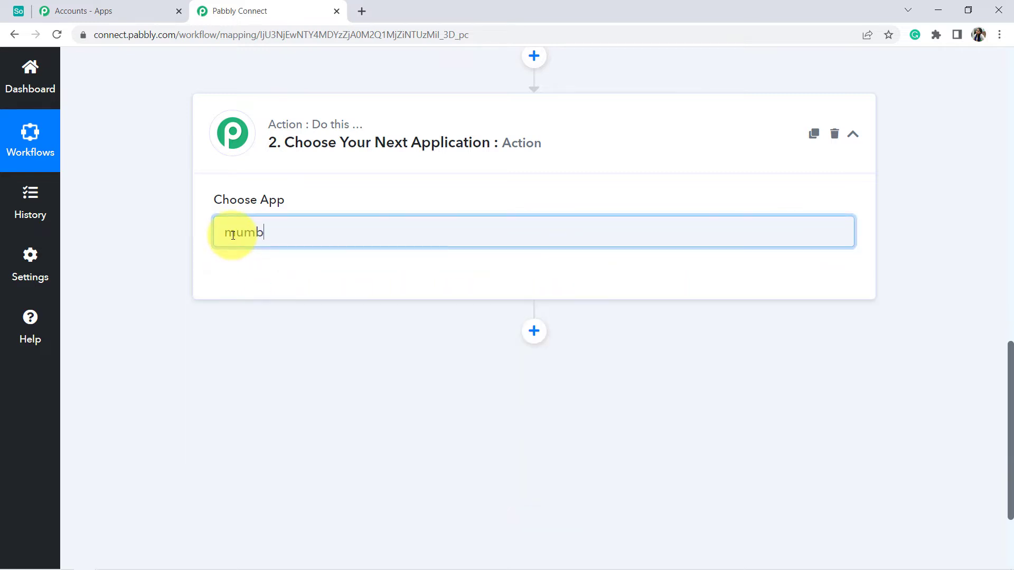
{"action": "key", "text": "BackSpace"}
{"action": "key", "text": "BackSpace"}
{"action": "key", "text": "BackSpace"}
{"action": "key", "text": "BackSpace"}
{"action": "type", "text": "number"}
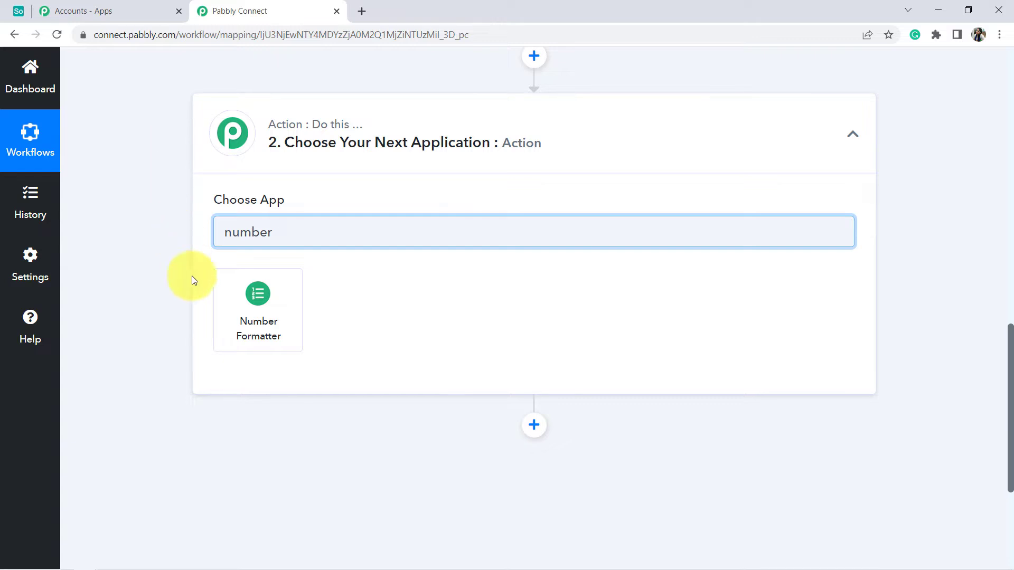
{"action": "left_click", "coordinate": [246, 320]}
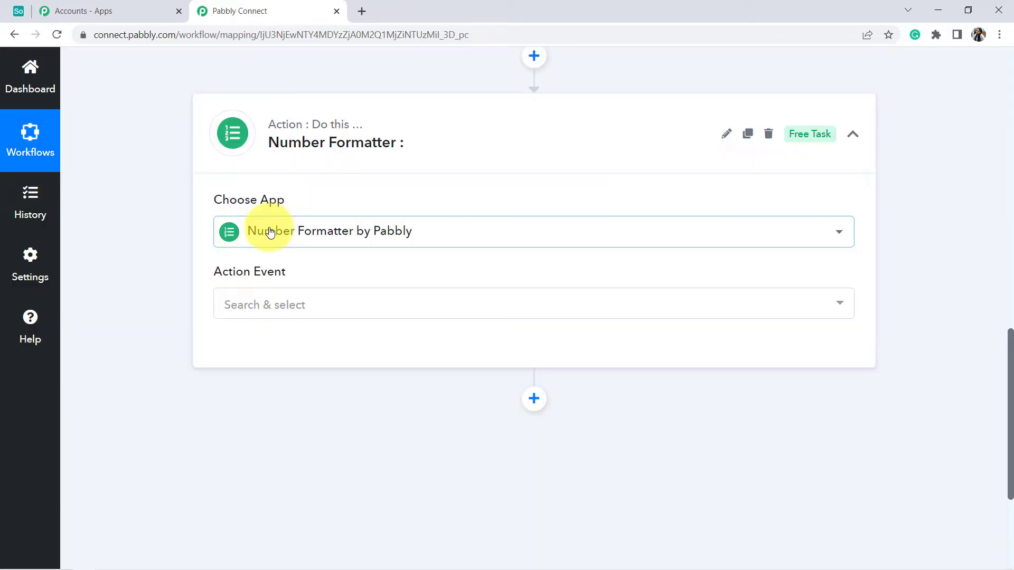
Step: Set the Number Formatter step's action event to Counter and connect it
{"action": "left_click", "coordinate": [256, 308]}
{"action": "type", "text": "count"}
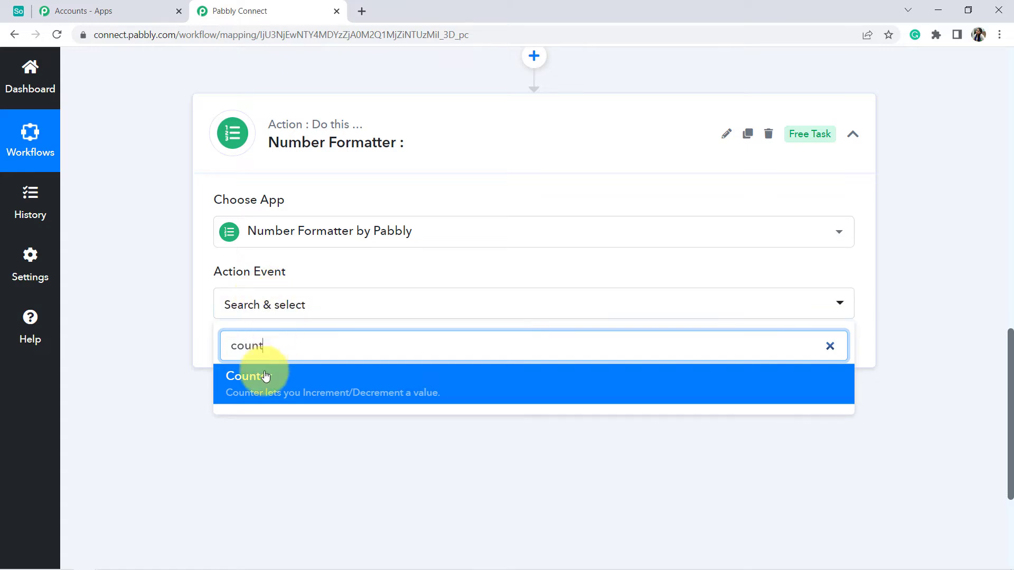
{"action": "left_click", "coordinate": [248, 378]}
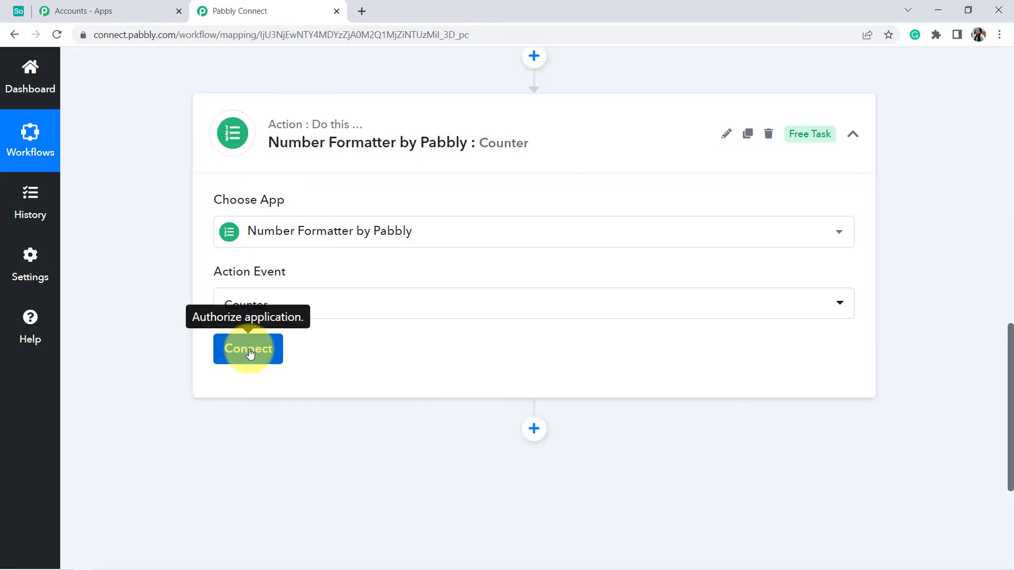
{"action": "left_click", "coordinate": [248, 350]}
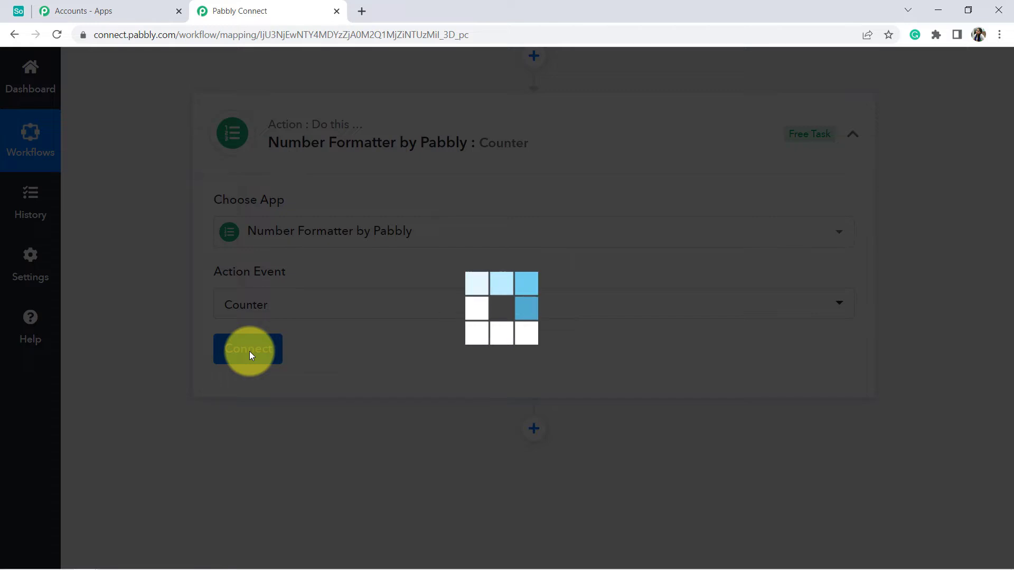
Step: Set the counter's initial value to 1 and its change value to 1, keeping the Increment operation
{"action": "scroll", "coordinate": [157, 335], "scroll_direction": "down", "scroll_amount": 3}
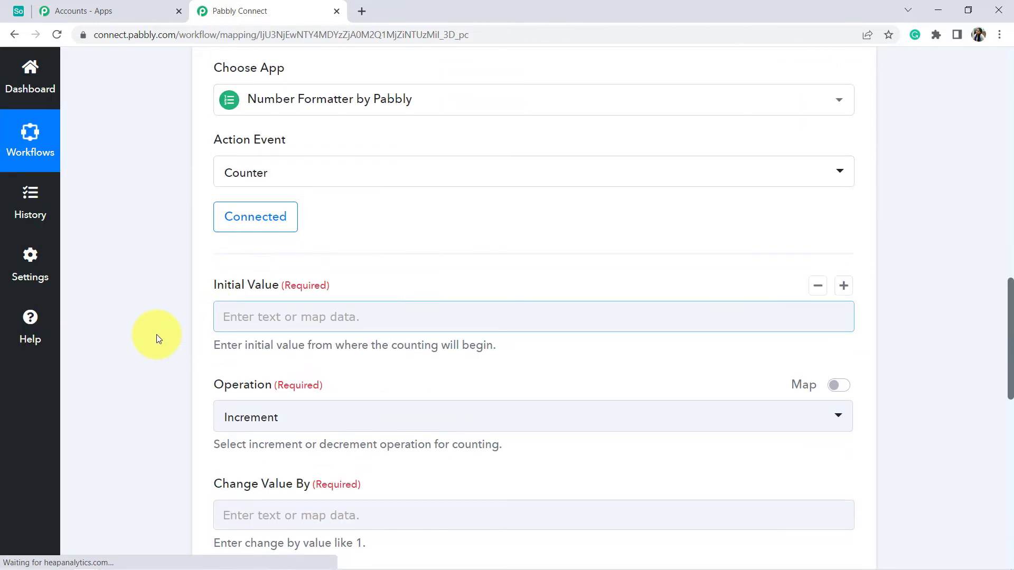
{"action": "left_click", "coordinate": [240, 315]}
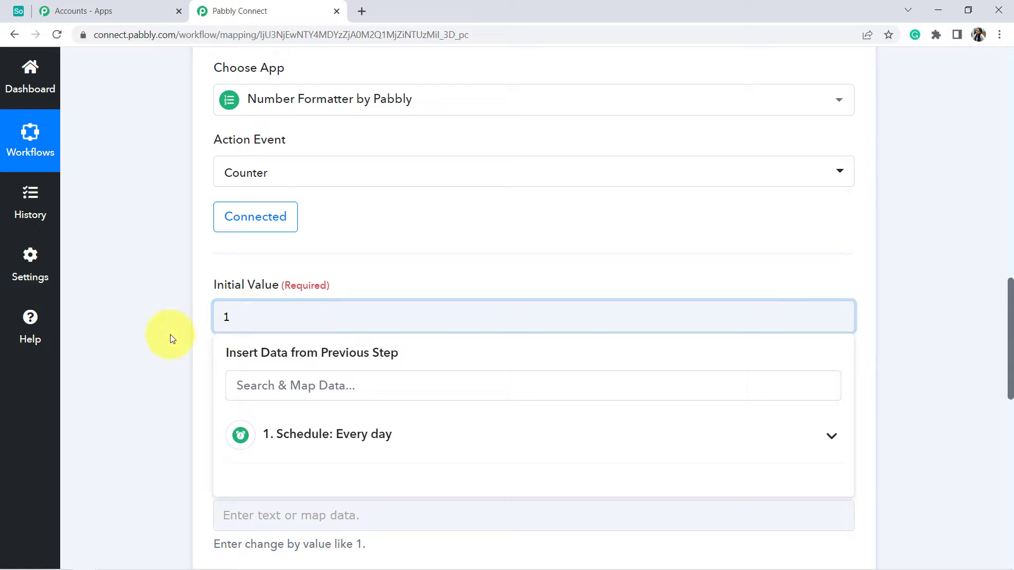
{"action": "left_click", "coordinate": [161, 305]}
{"action": "scroll", "coordinate": [164, 311], "scroll_direction": "down", "scroll_amount": 3}
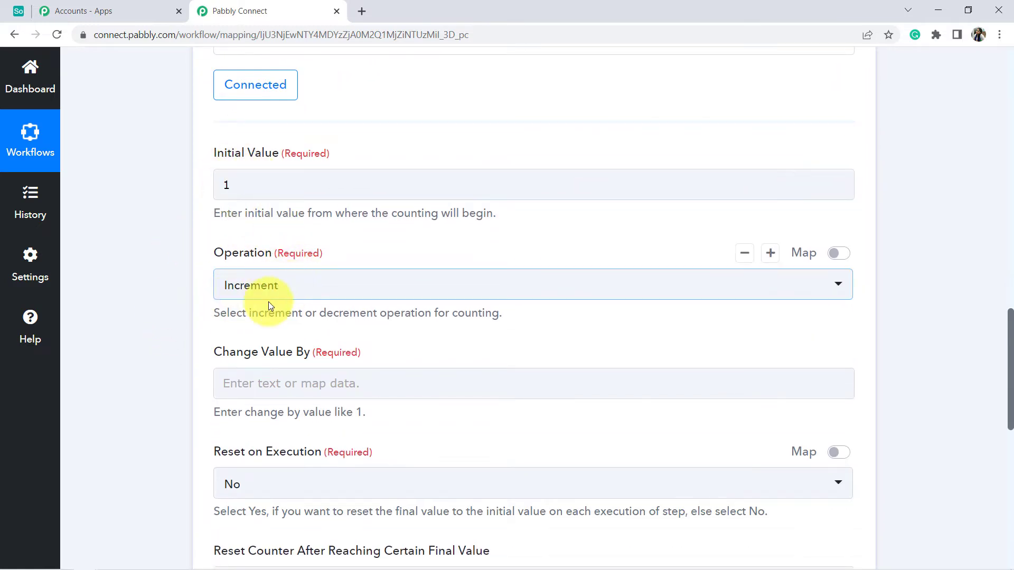
{"action": "scroll", "coordinate": [274, 303], "scroll_direction": "down", "scroll_amount": 1}
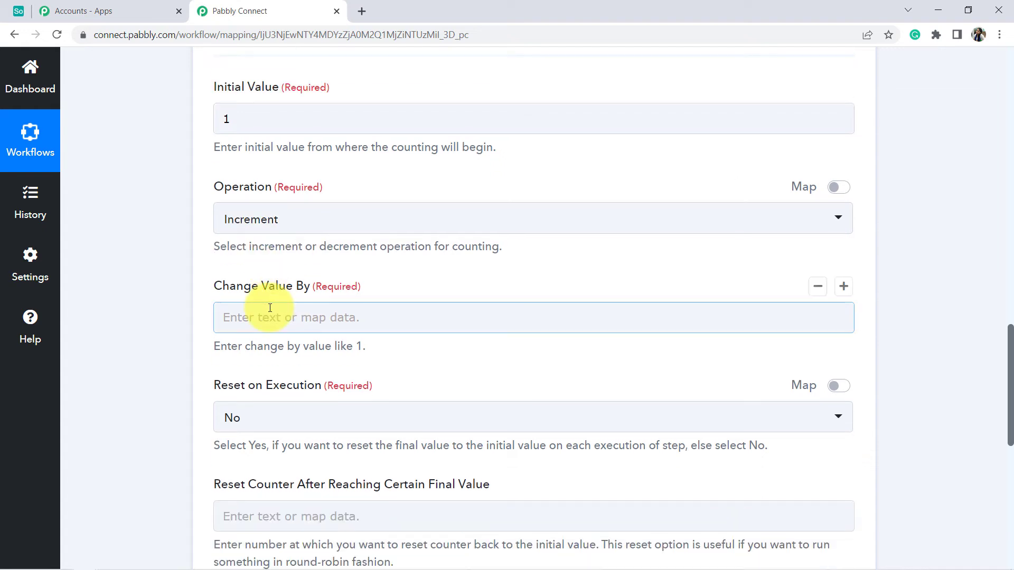
{"action": "left_click", "coordinate": [241, 327]}
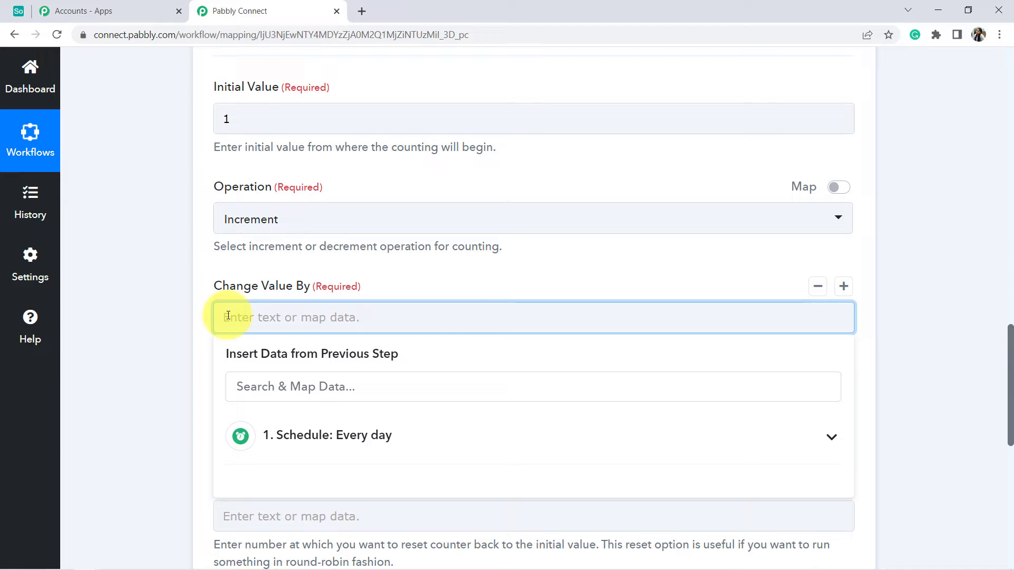
{"action": "left_click", "coordinate": [192, 337]}
{"action": "scroll", "coordinate": [192, 337], "scroll_direction": "down", "scroll_amount": 1}
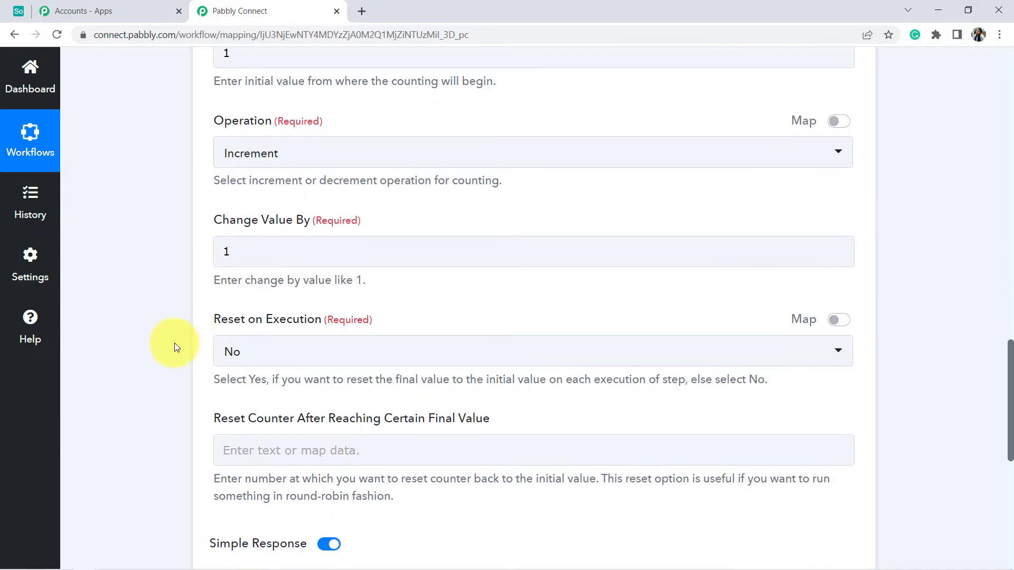
Step: Set the counter to reset after reaching a final value of 30
{"action": "scroll", "coordinate": [212, 362], "scroll_direction": "down", "scroll_amount": 2}
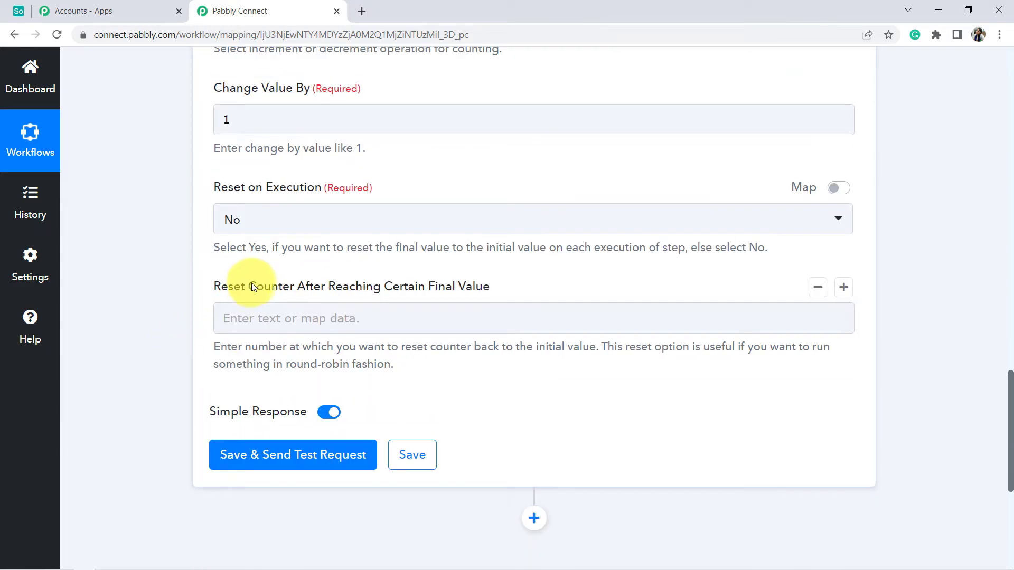
{"action": "left_click_drag", "start_coordinate": [411, 294], "coordinate": [457, 294]}
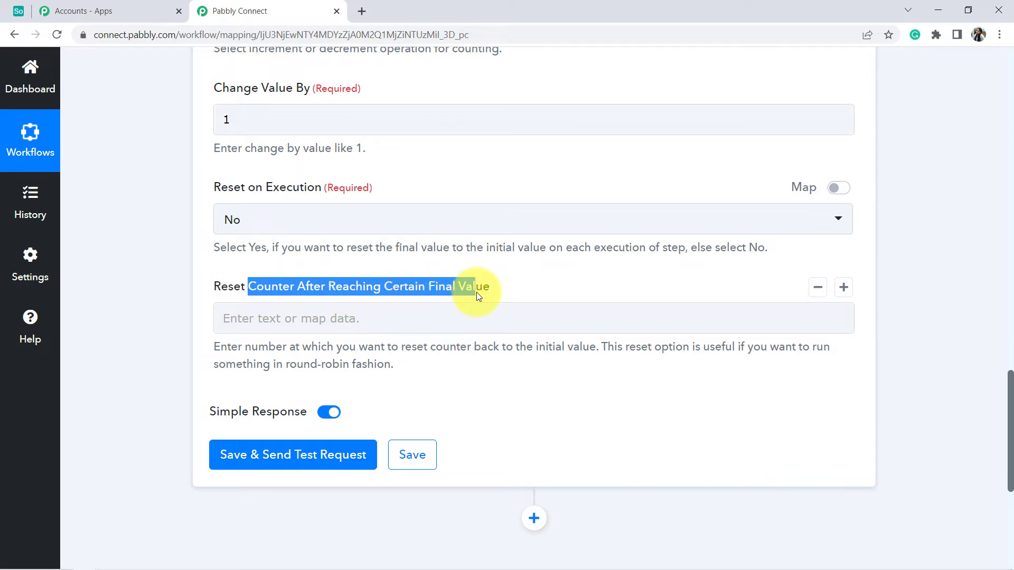
{"action": "left_click", "coordinate": [290, 318]}
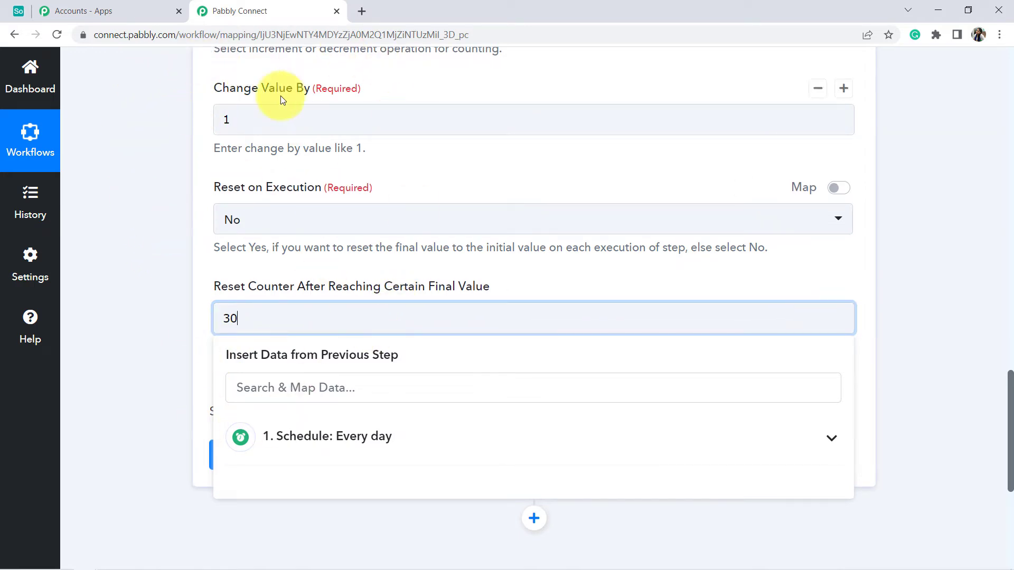
Step: Set the counter to reset after reaching a final value of 9, and save it with a test request
{"action": "scroll", "coordinate": [370, 344], "scroll_direction": "up", "scroll_amount": 3}
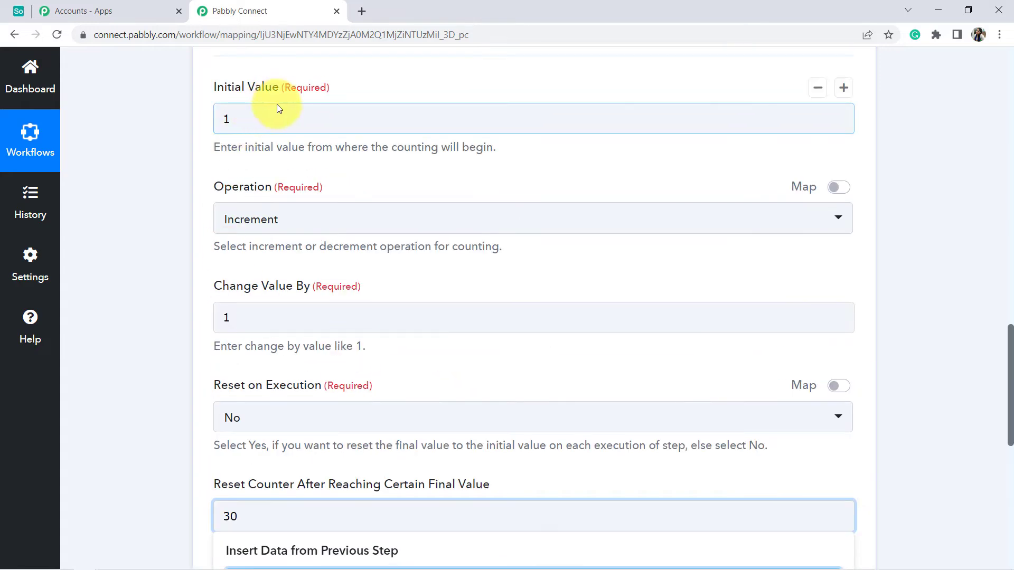
{"action": "scroll", "coordinate": [201, 351], "scroll_direction": "down", "scroll_amount": 2}
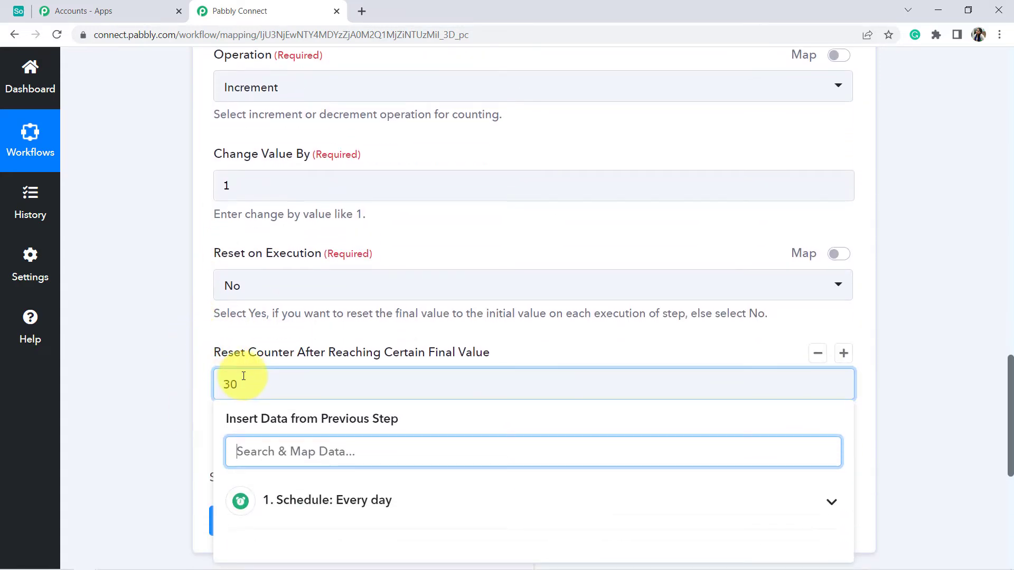
{"action": "left_click_drag", "start_coordinate": [235, 383], "coordinate": [198, 385]}
{"action": "key", "text": "BackSpace"}
{"action": "type", "text": "9"}
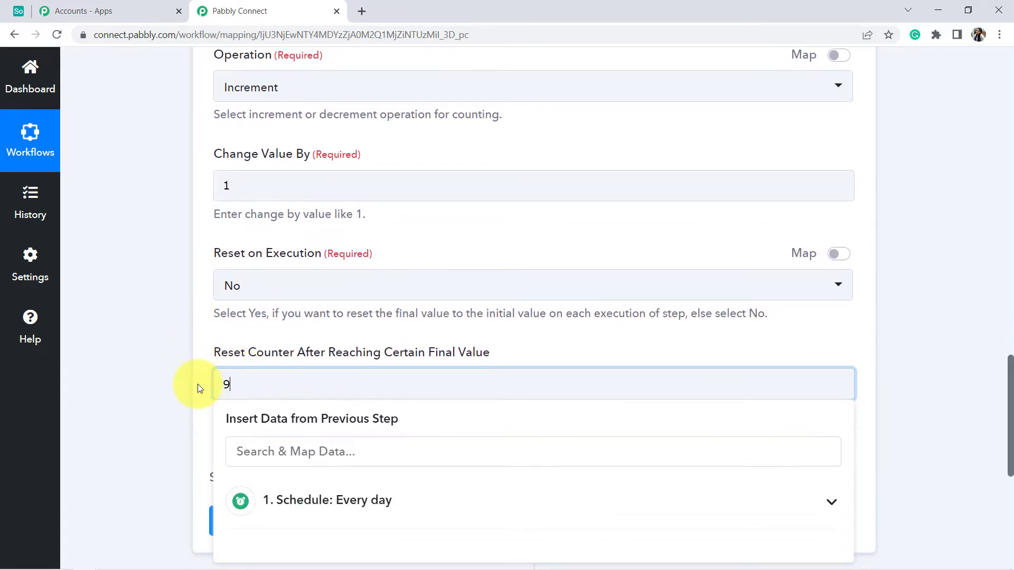
{"action": "left_click", "coordinate": [184, 326]}
{"action": "scroll", "coordinate": [190, 325], "scroll_direction": "down", "scroll_amount": 4}
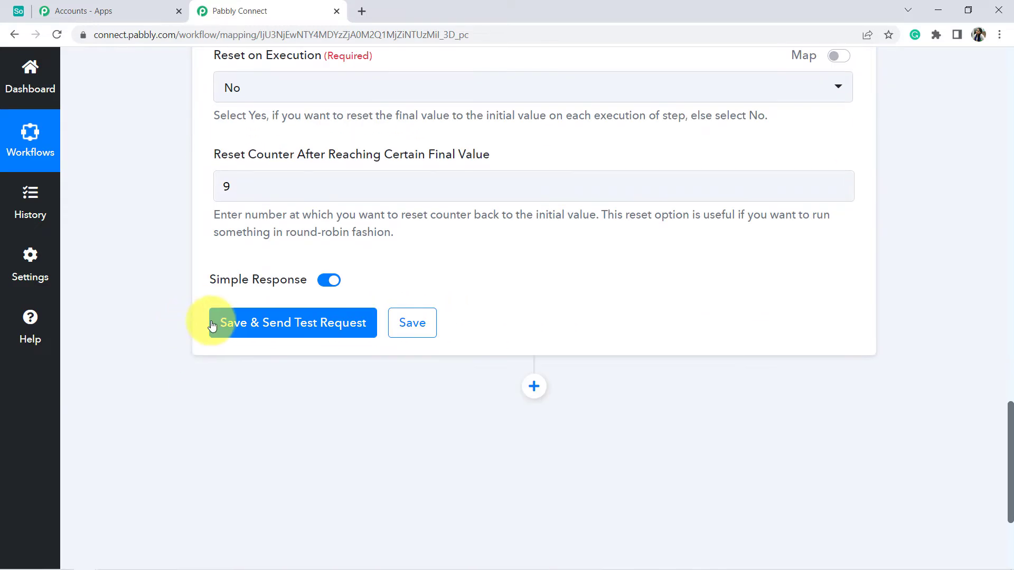
{"action": "left_click", "coordinate": [228, 321]}
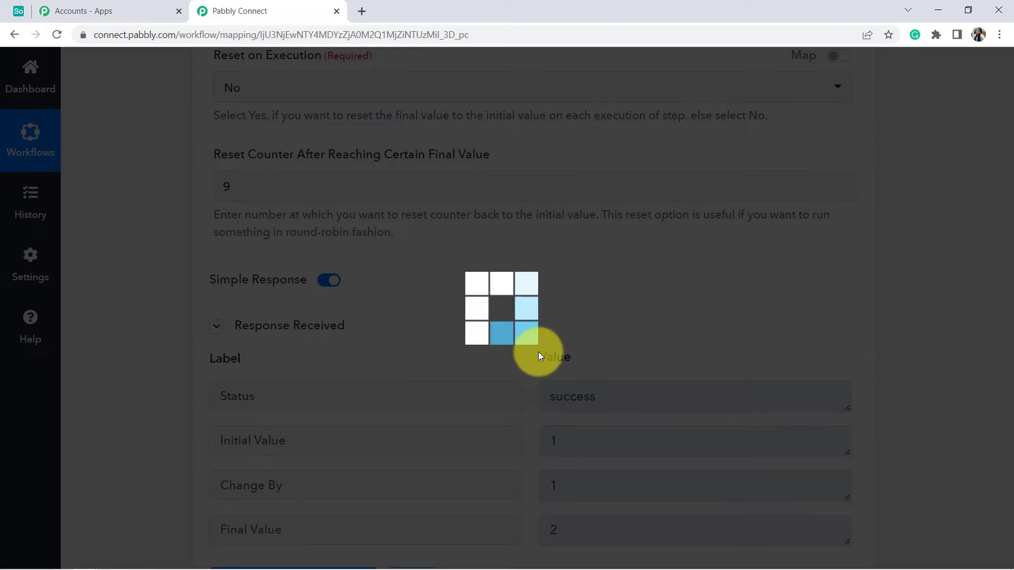
Step: Examine the initial value, change amount and final value in the counter's test response
{"action": "scroll", "coordinate": [486, 296], "scroll_direction": "down", "scroll_amount": 1}
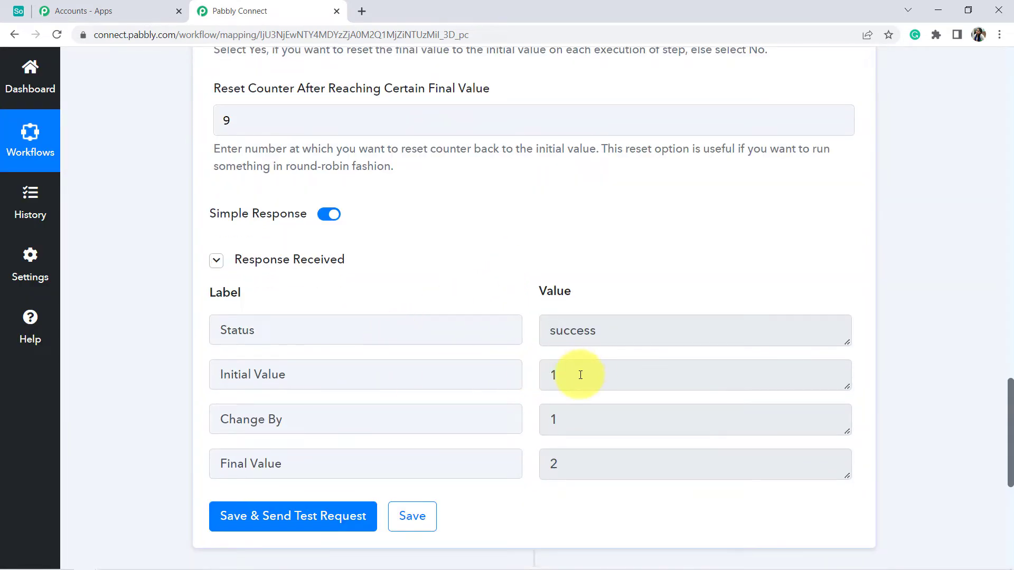
{"action": "left_click_drag", "start_coordinate": [565, 375], "coordinate": [523, 375]}
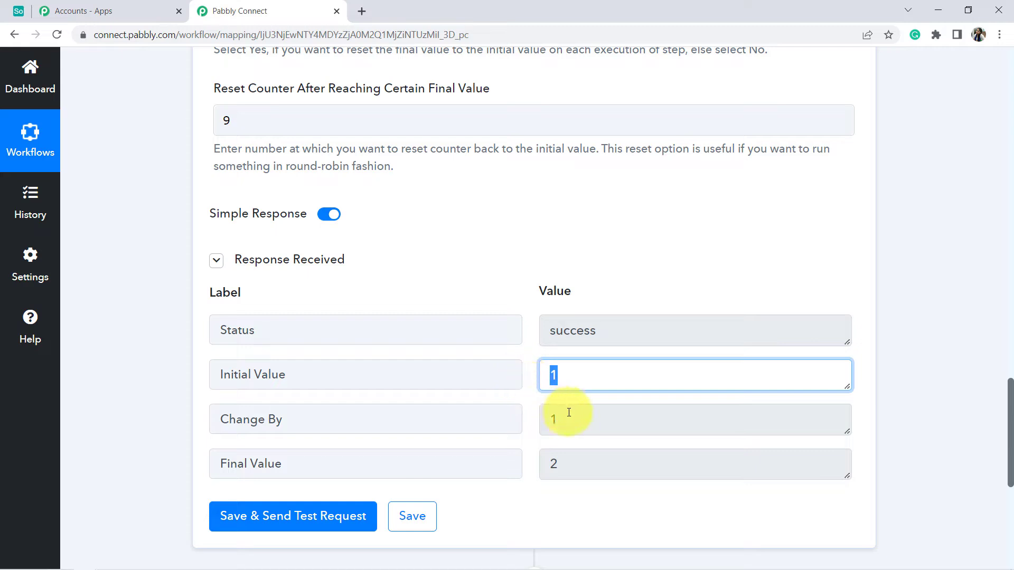
{"action": "left_click_drag", "start_coordinate": [569, 412], "coordinate": [430, 369]}
{"action": "scroll", "coordinate": [429, 370], "scroll_direction": "down", "scroll_amount": 1}
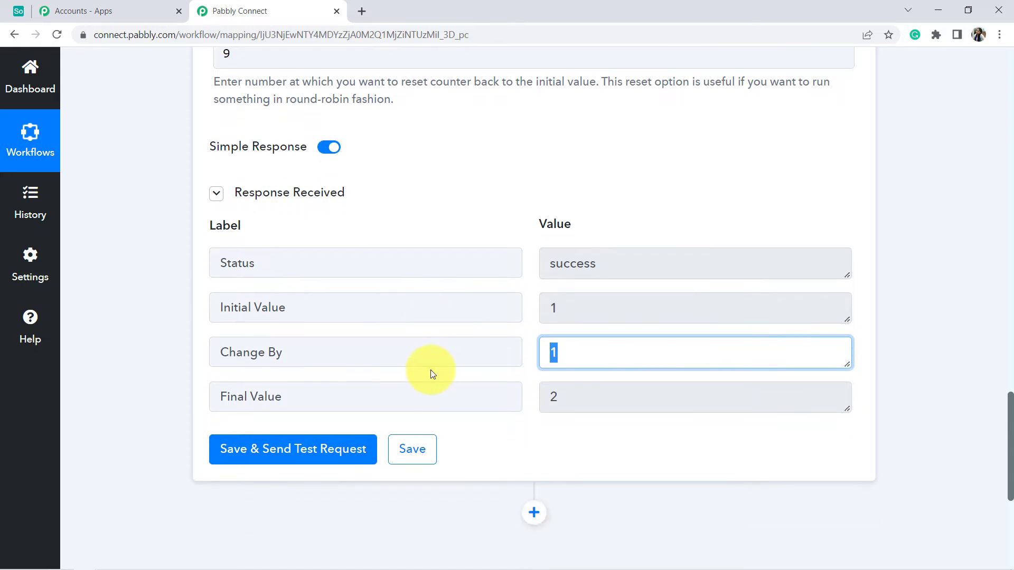
{"action": "scroll", "coordinate": [430, 371], "scroll_direction": "down", "scroll_amount": 1}
{"action": "left_click_drag", "start_coordinate": [562, 340], "coordinate": [549, 338]}
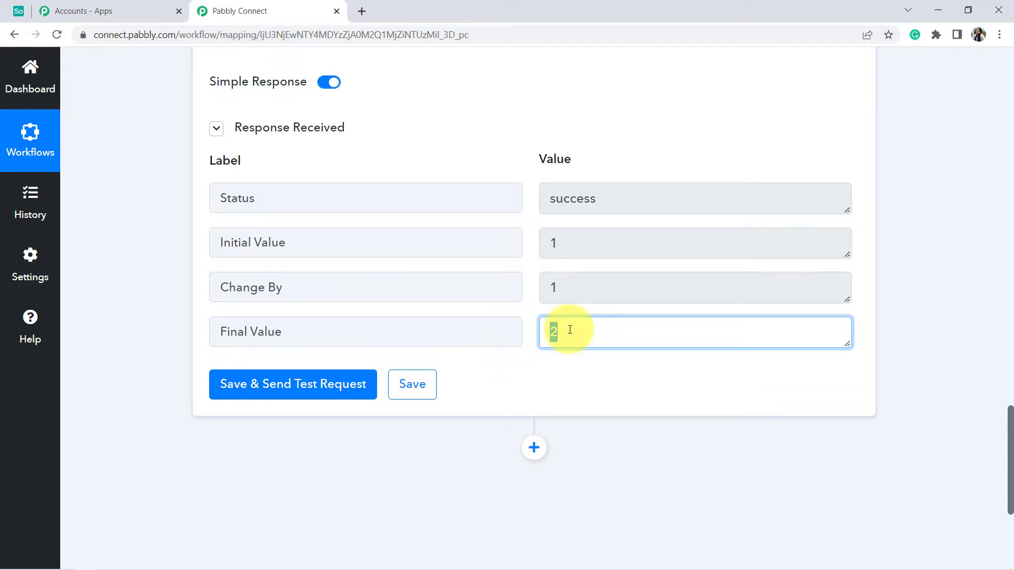
Step: Add an action step after the counter, check the Social Media Post table, and choose Airtable as the step's app
{"action": "scroll", "coordinate": [570, 330], "scroll_direction": "down", "scroll_amount": 2}
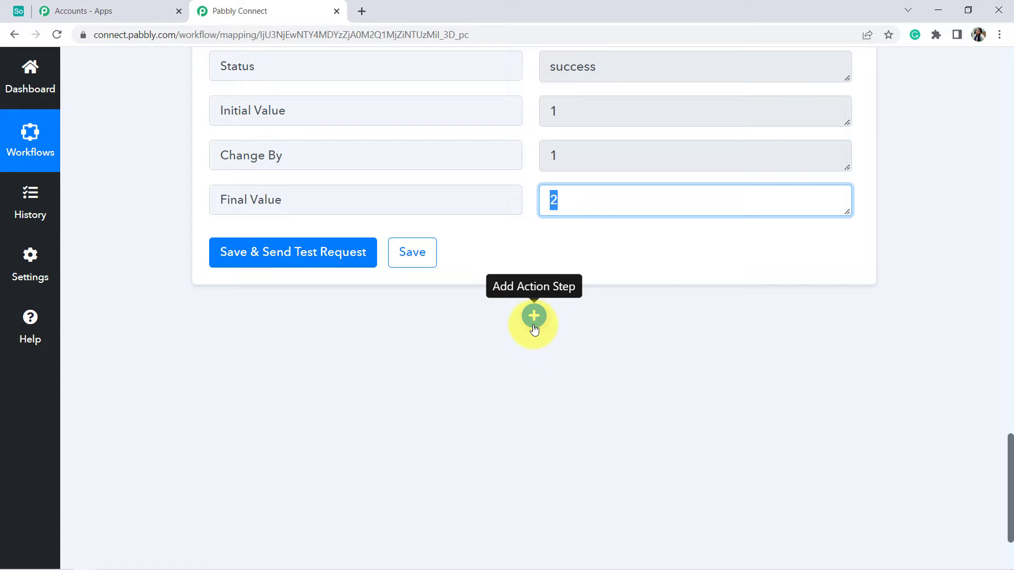
{"action": "left_click", "coordinate": [533, 317]}
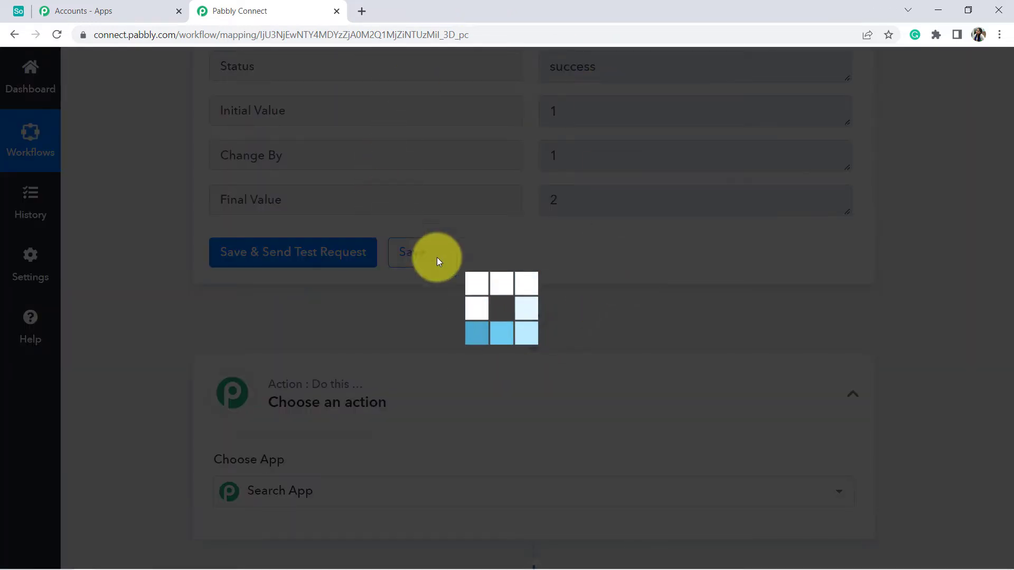
{"action": "scroll", "coordinate": [438, 288], "scroll_direction": "down", "scroll_amount": 3}
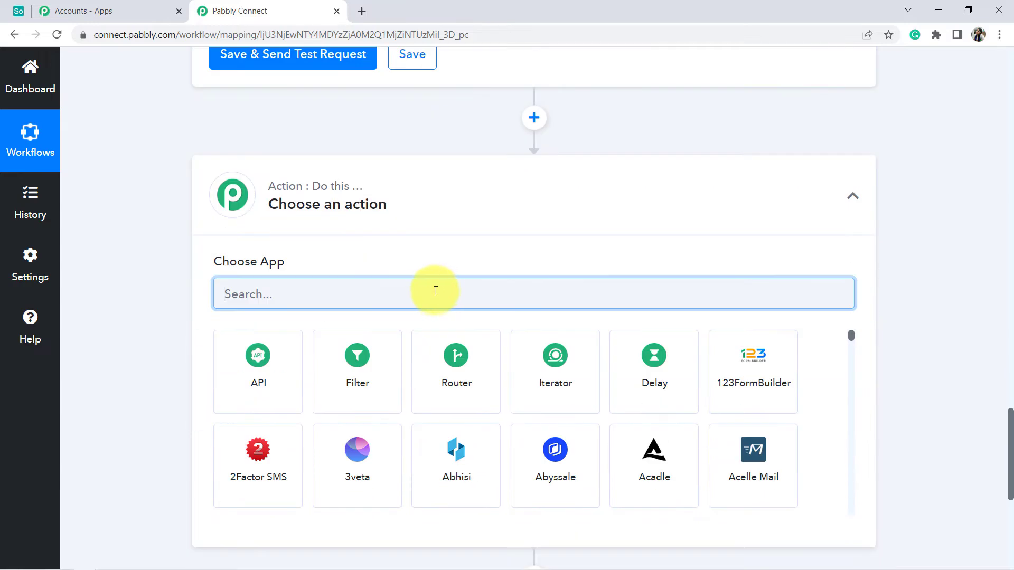
{"action": "left_click", "coordinate": [18, 10]}
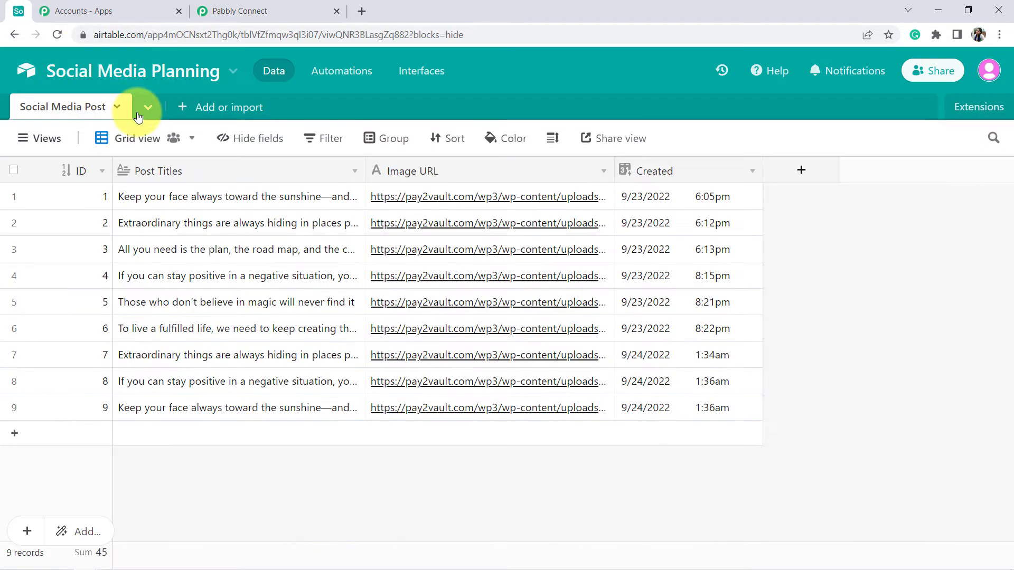
{"action": "left_click", "coordinate": [212, 6]}
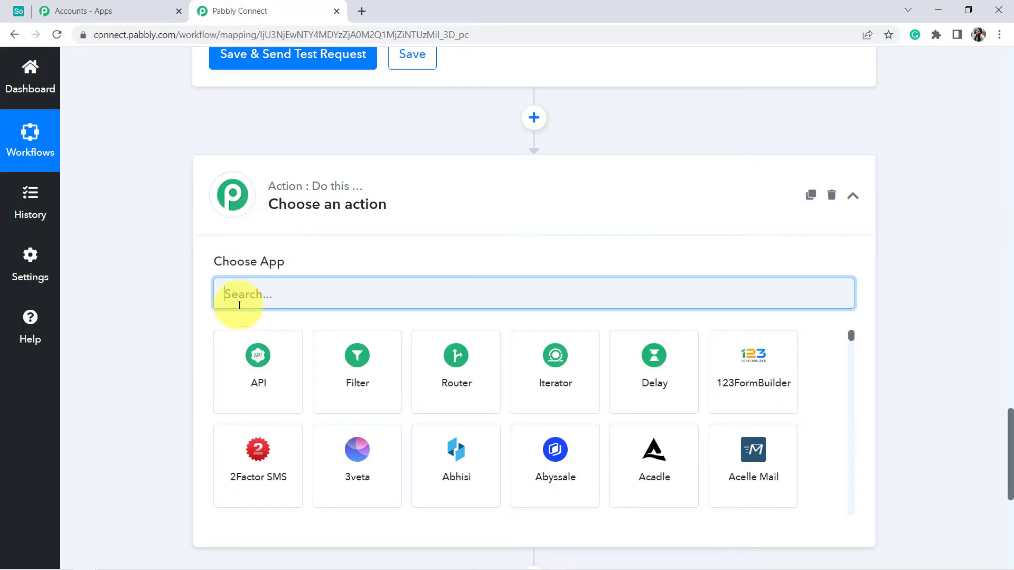
{"action": "type", "text": "arit"}
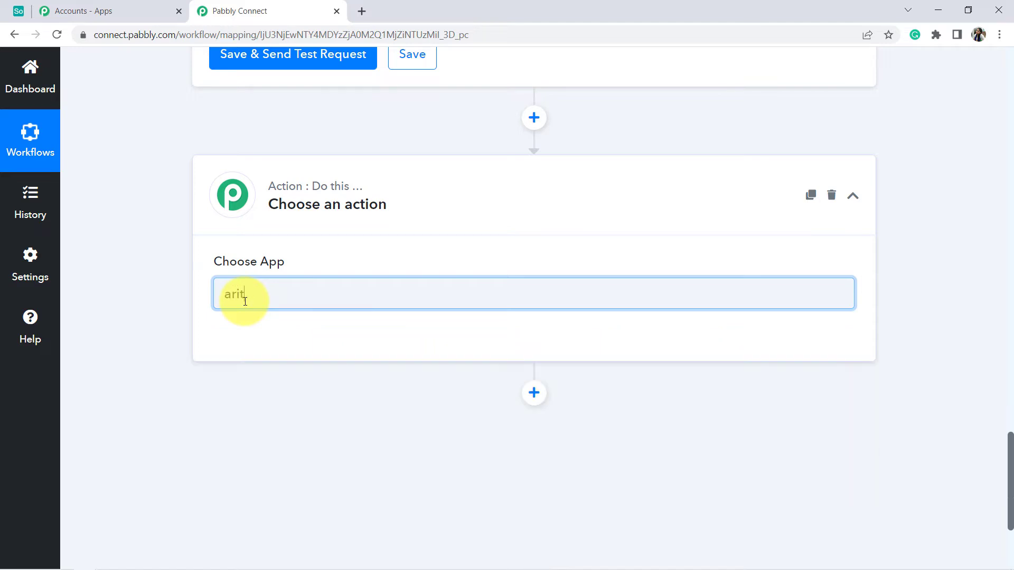
{"action": "key", "text": "BackSpace"}
{"action": "key", "text": "BackSpace"}
{"action": "key", "text": "BackSpace"}
{"action": "type", "text": "i"}
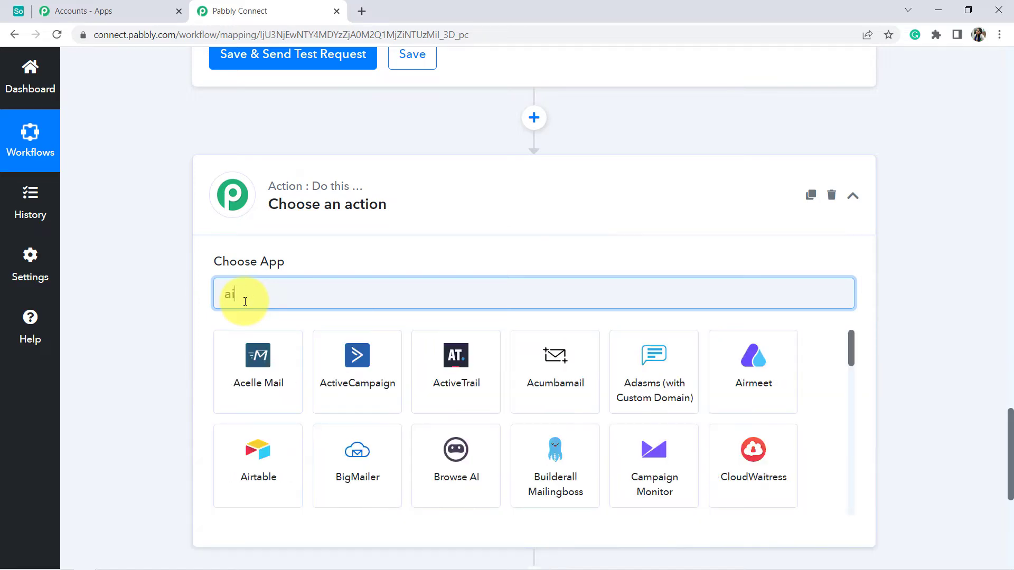
{"action": "type", "text": "rt"}
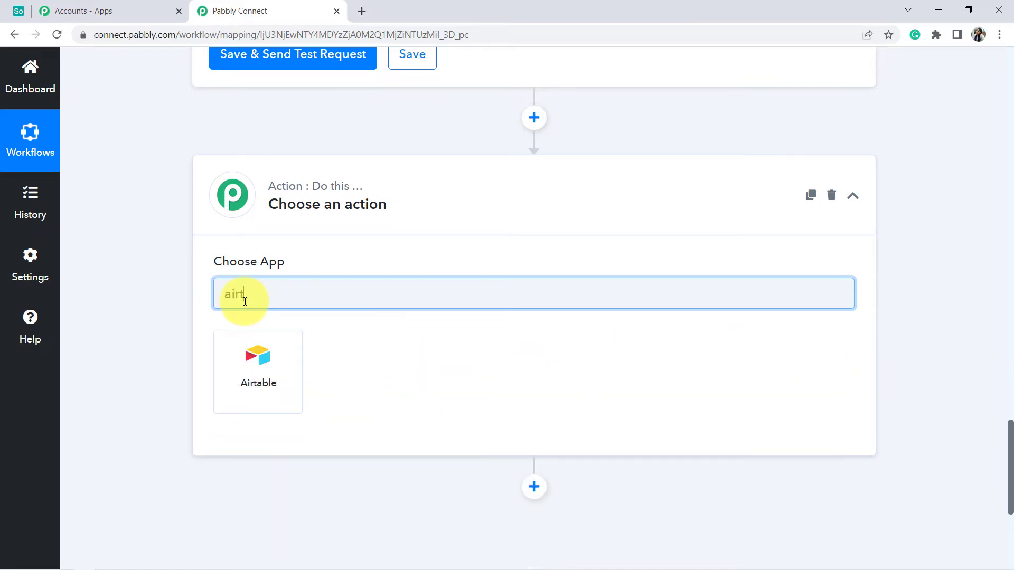
{"action": "left_click", "coordinate": [269, 366]}
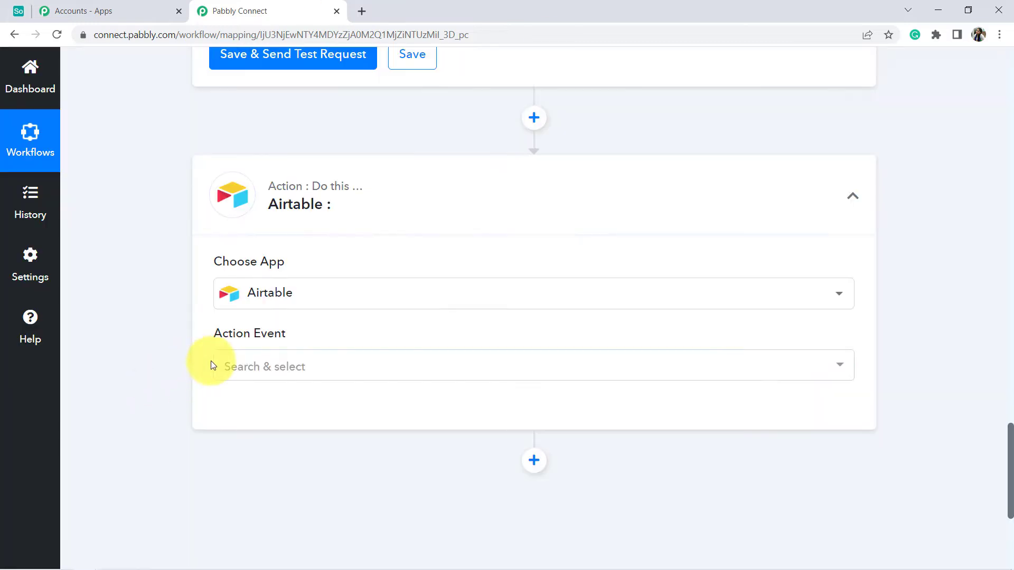
Step: Set the Airtable step's action event to Search Record and choose to add a new Airtable connection
{"action": "left_click", "coordinate": [241, 367]}
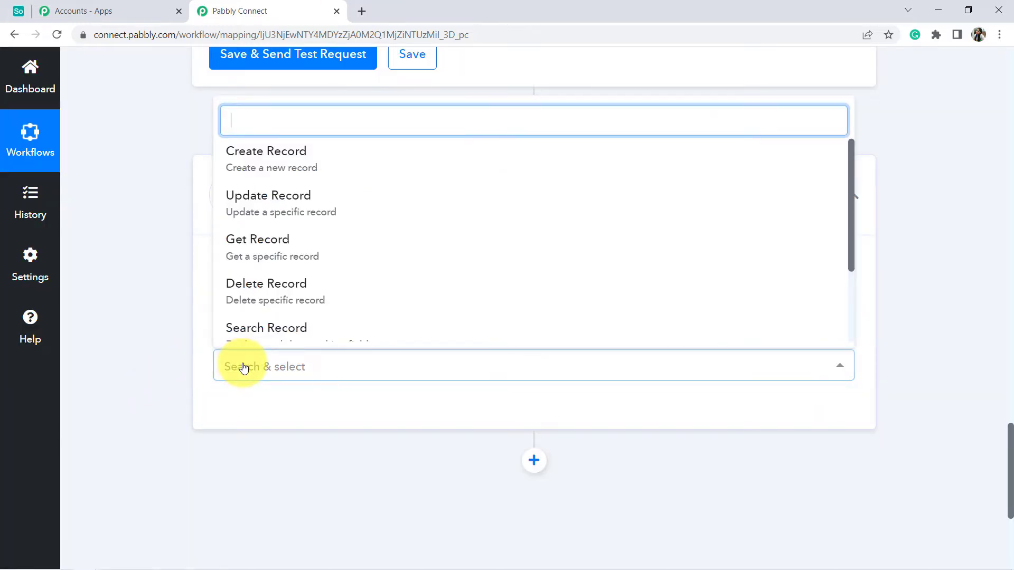
{"action": "left_click", "coordinate": [275, 331]}
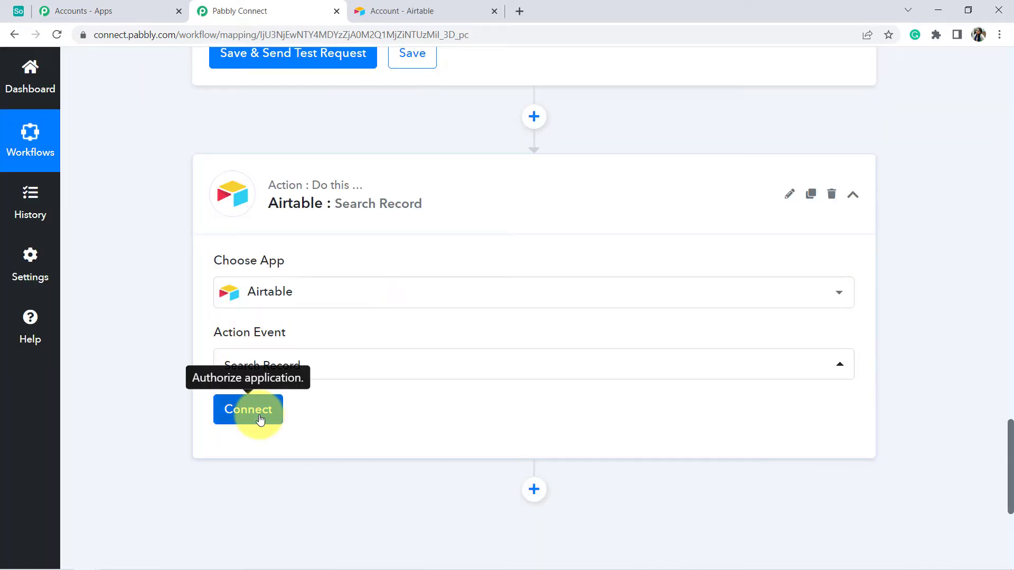
{"action": "left_click", "coordinate": [260, 417]}
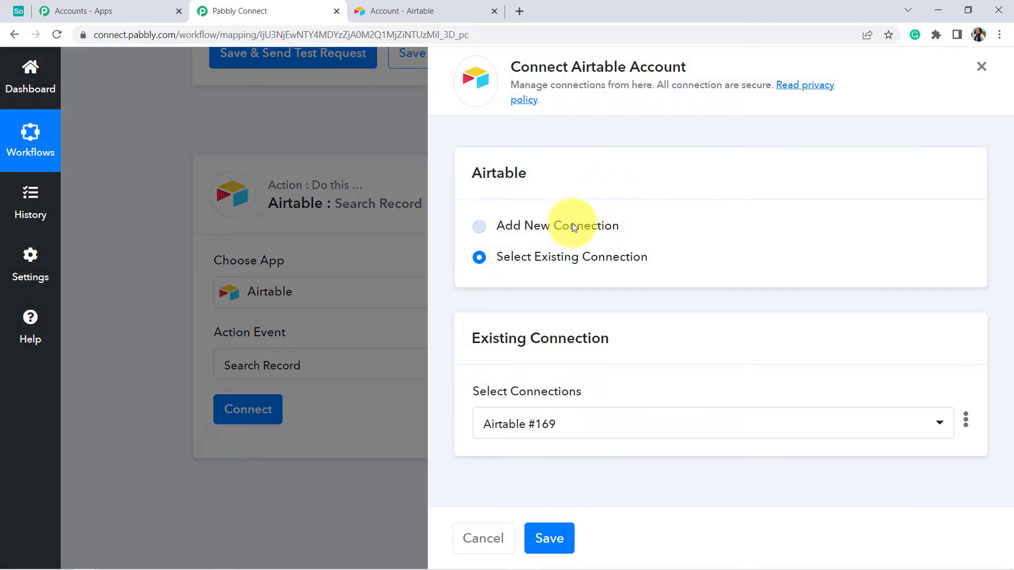
{"action": "left_click", "coordinate": [572, 224]}
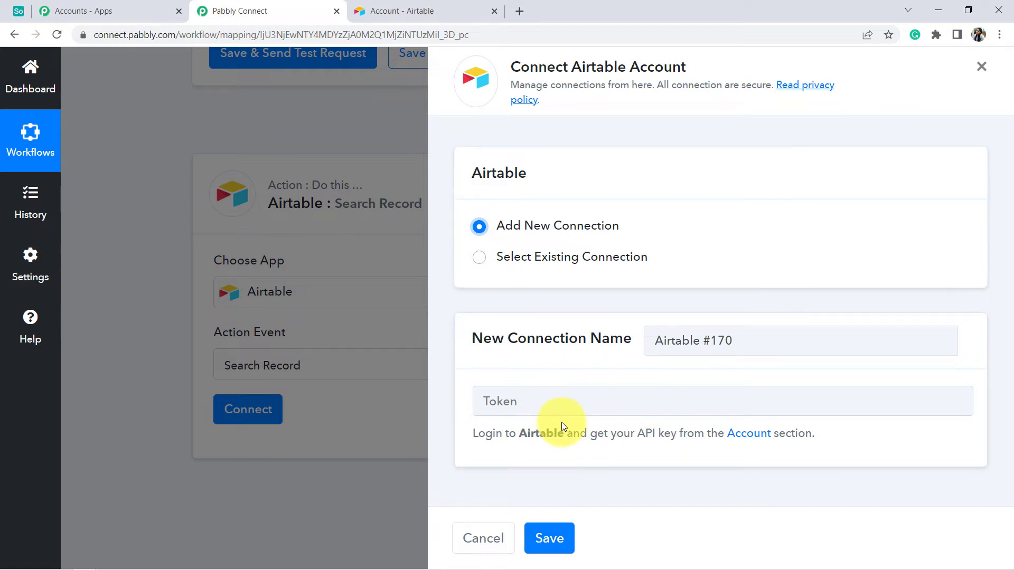
Step: Open the Airtable account overview in its own browser tab and copy the personal API key
{"action": "right_click", "coordinate": [750, 441]}
{"action": "left_click", "coordinate": [794, 448]}
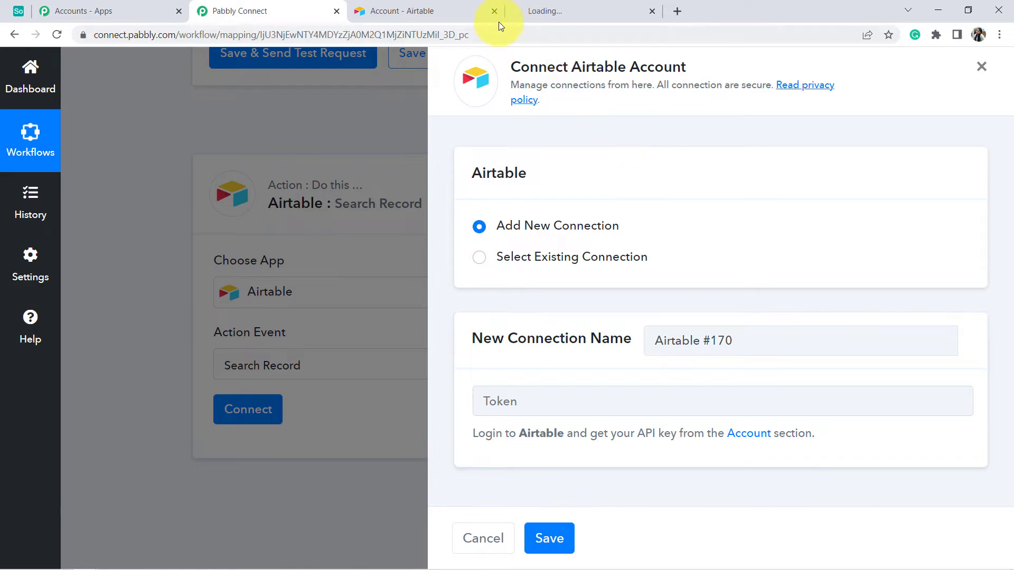
{"action": "left_click", "coordinate": [422, 12]}
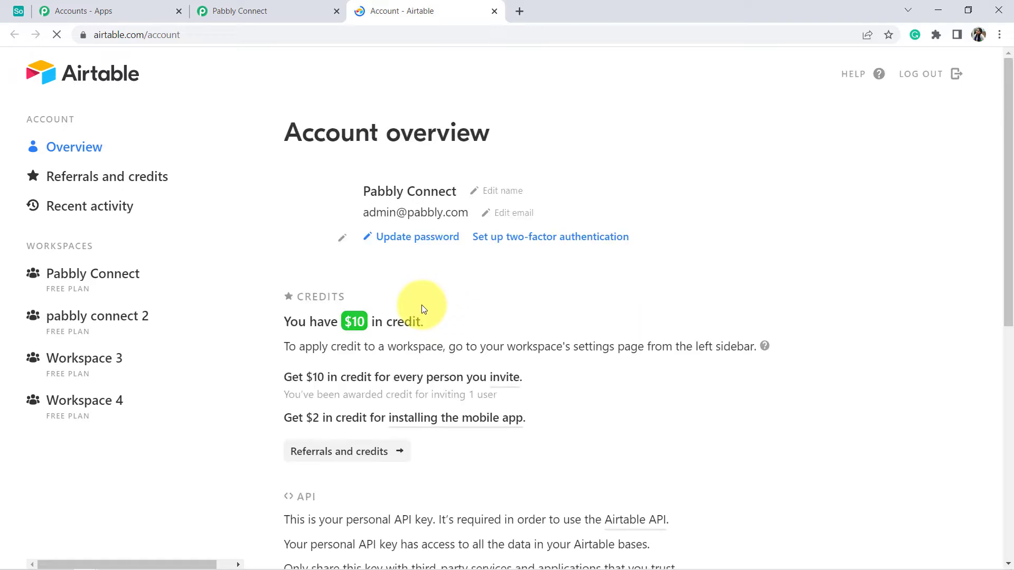
{"action": "scroll", "coordinate": [428, 333], "scroll_direction": "down", "scroll_amount": 6}
{"action": "left_click", "coordinate": [345, 329]}
{"action": "key", "text": "ctrl+c"}
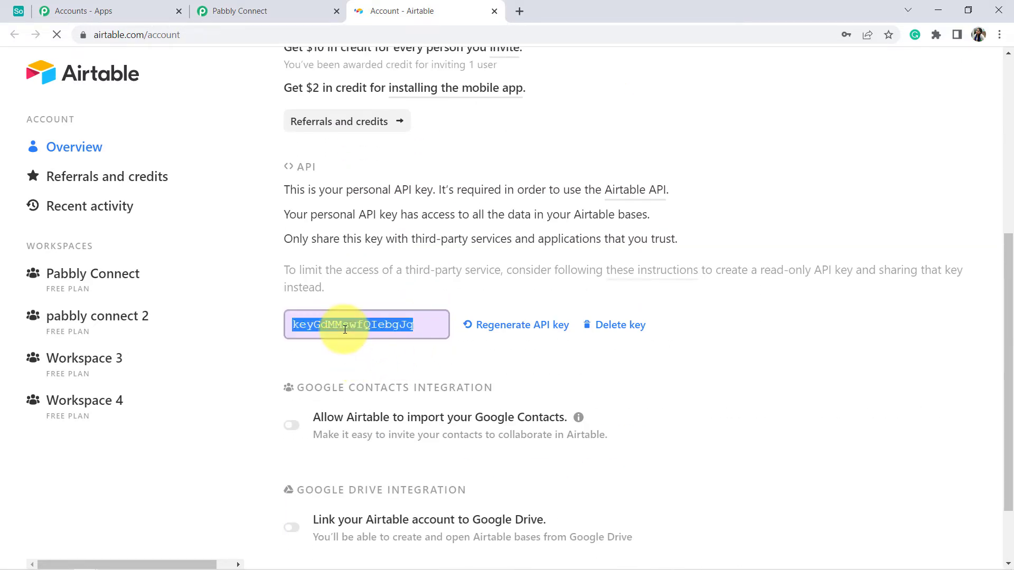
Step: Paste the Airtable API key as the token of the new connection in Pabbly Connect and save the connection
{"action": "left_click", "coordinate": [290, 10]}
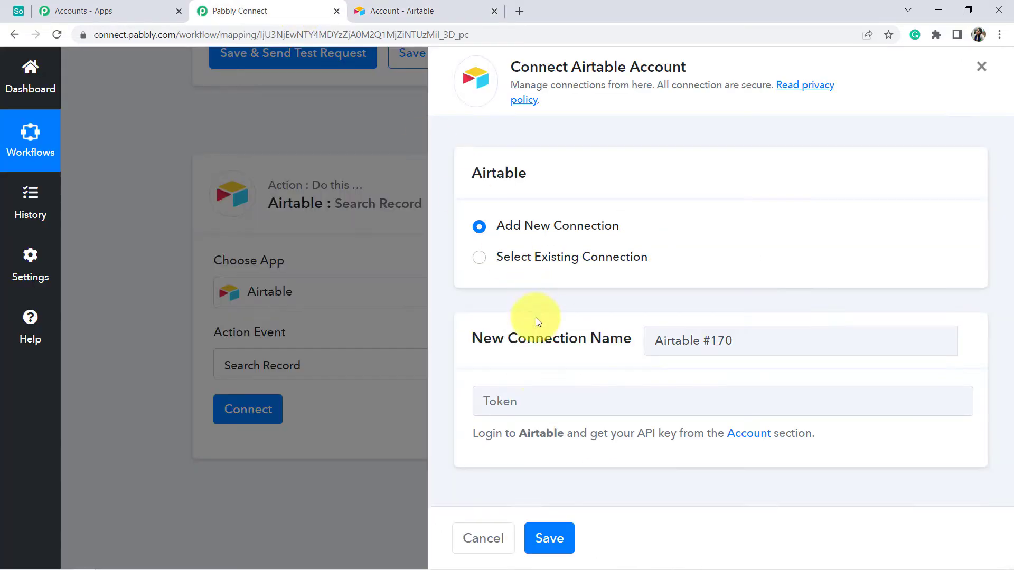
{"action": "key", "text": "ctrl+v"}
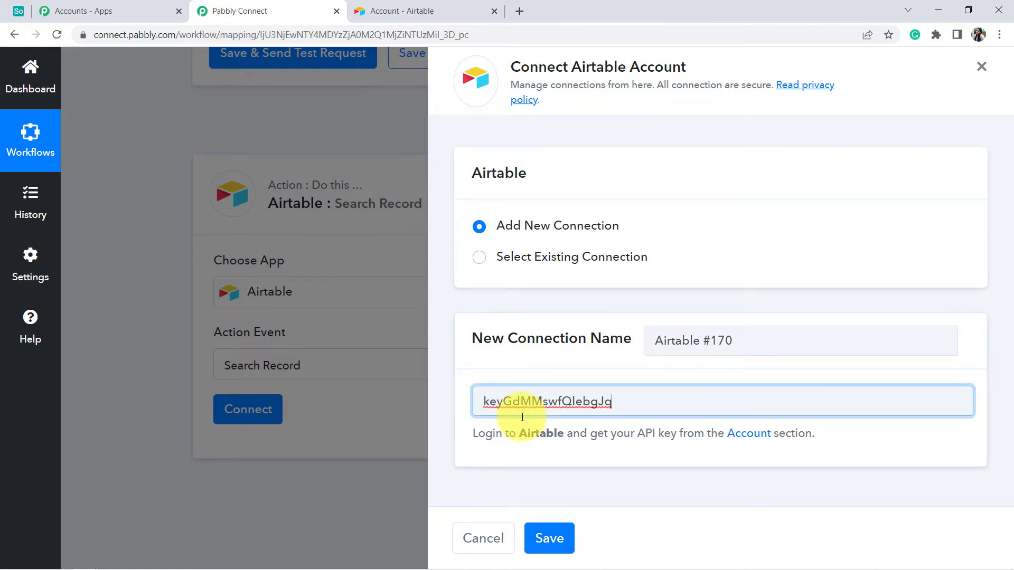
{"action": "left_click", "coordinate": [550, 541]}
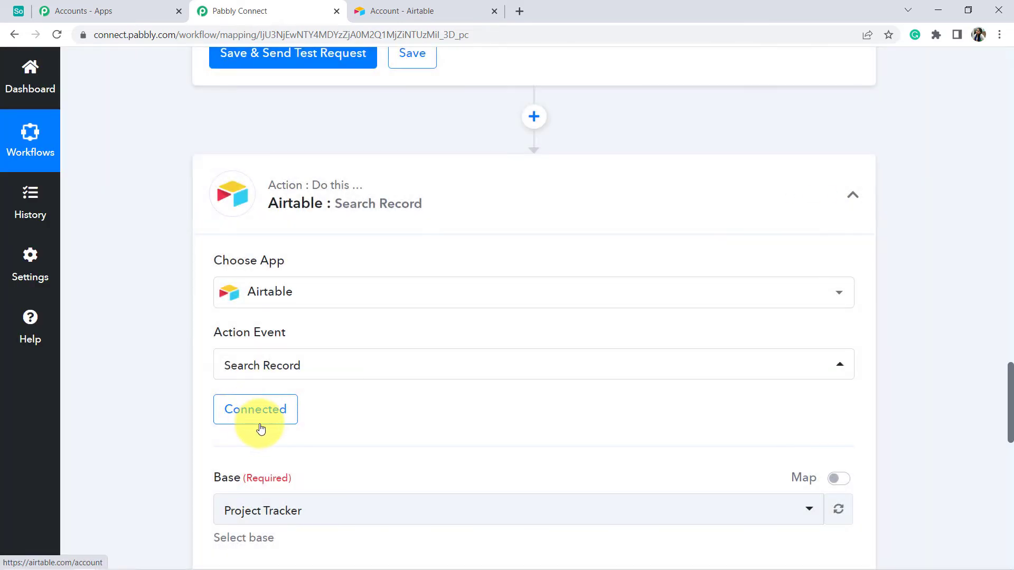
Step: Check the base's name in Airtable and set the Search Record step's base to Social Media Planning
{"action": "scroll", "coordinate": [344, 395], "scroll_direction": "down", "scroll_amount": 3}
{"action": "left_click", "coordinate": [297, 379]}
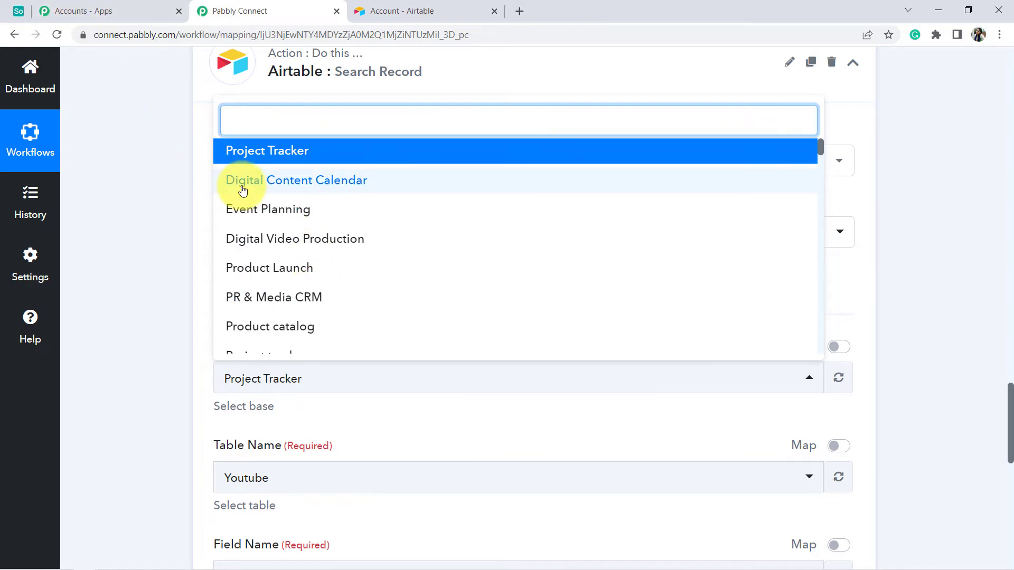
{"action": "left_click", "coordinate": [170, 260]}
{"action": "scroll", "coordinate": [135, 192], "scroll_direction": "down", "scroll_amount": 3}
{"action": "left_click", "coordinate": [18, 12]}
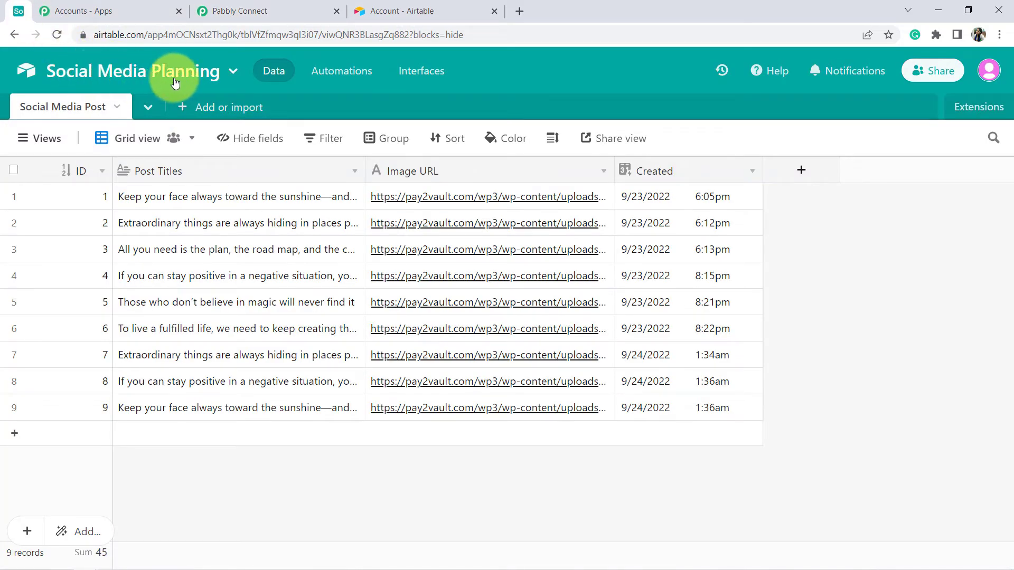
{"action": "left_click", "coordinate": [421, 8]}
{"action": "left_click", "coordinate": [275, 5]}
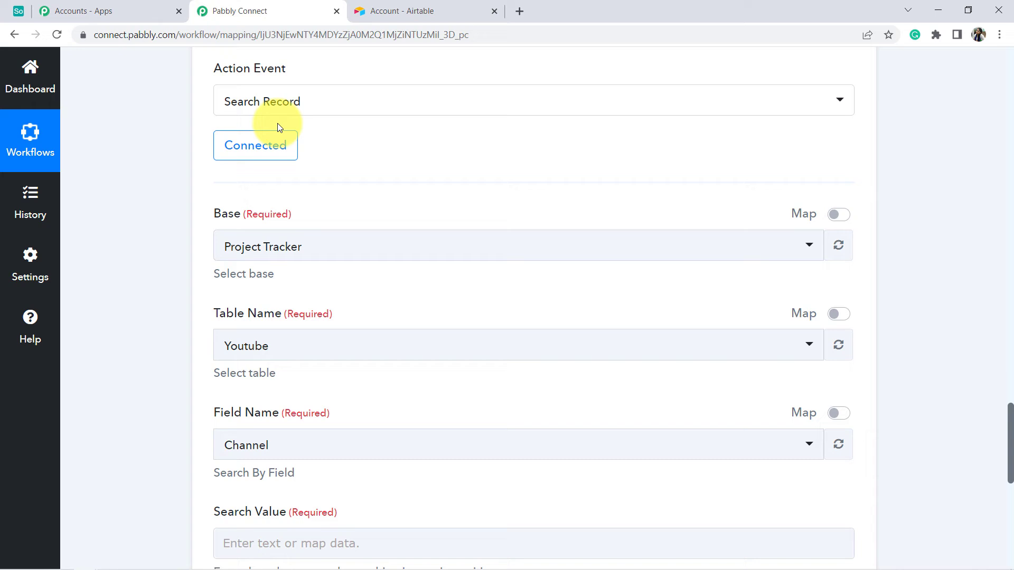
{"action": "left_click", "coordinate": [252, 258]}
{"action": "type", "text": "soci"}
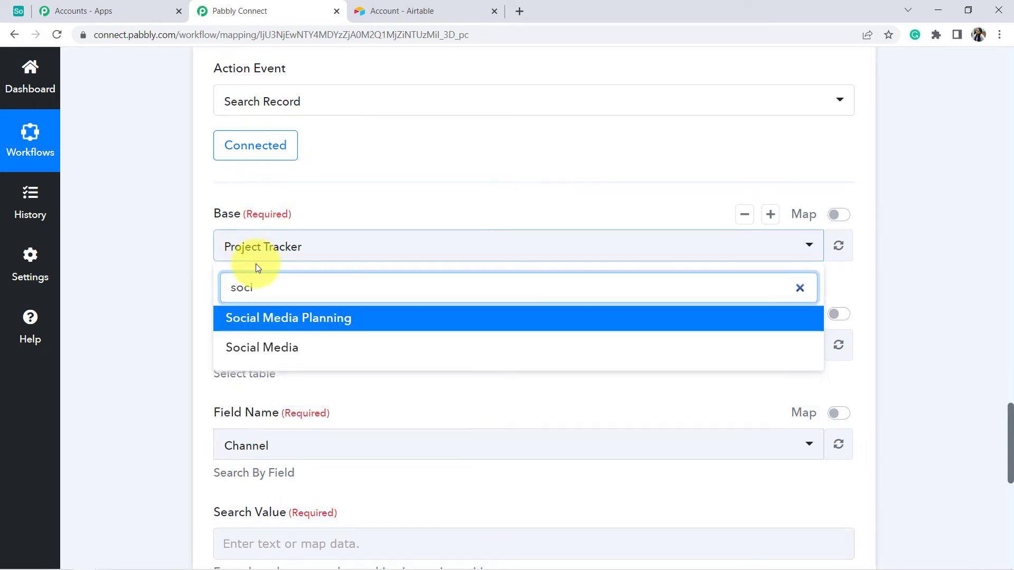
{"action": "left_click", "coordinate": [290, 321]}
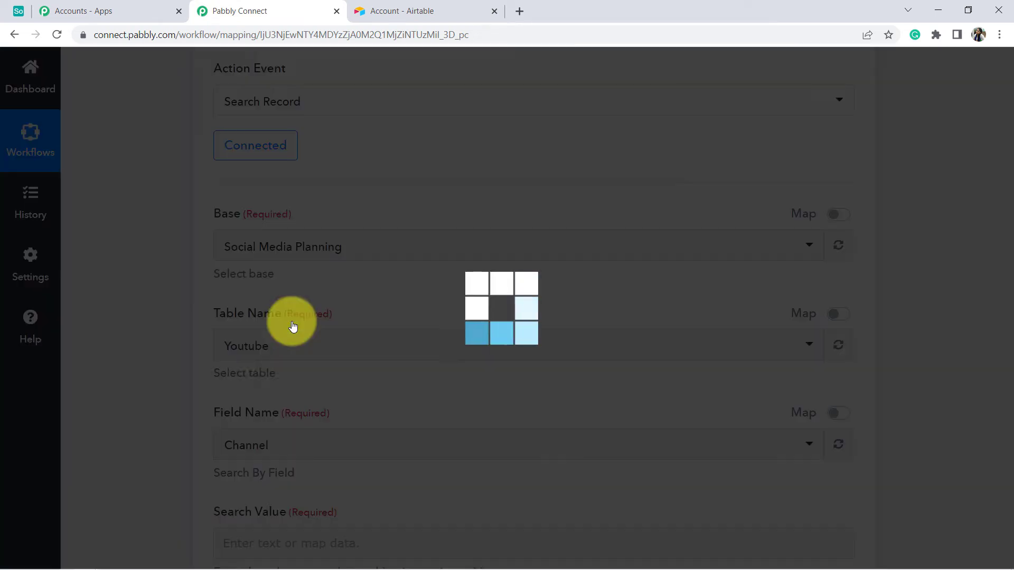
Step: Compare the Search Record step's table and field settings with the Social Media Post table in Airtable
{"action": "left_click", "coordinate": [5, 6]}
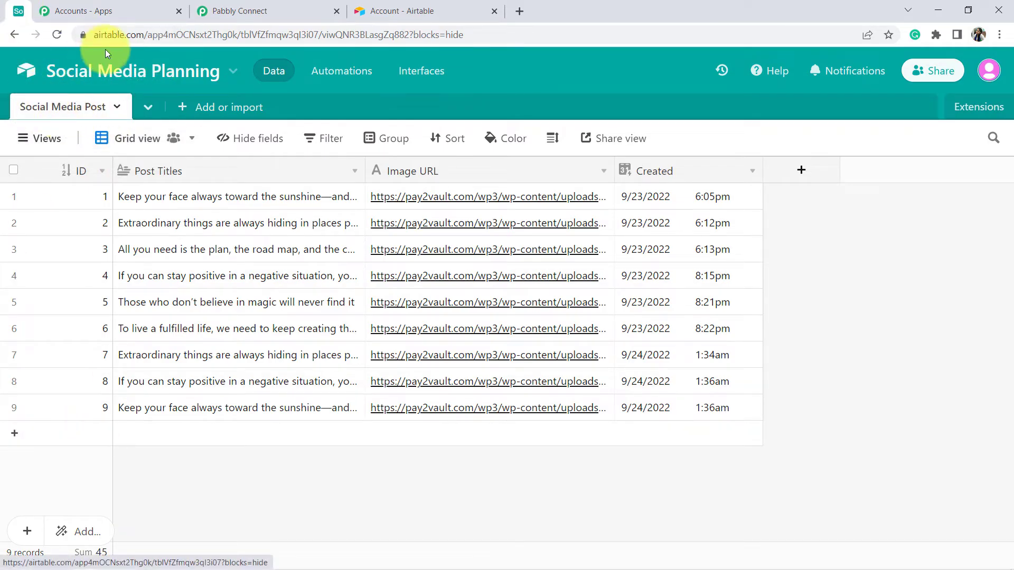
{"action": "left_click", "coordinate": [243, 11]}
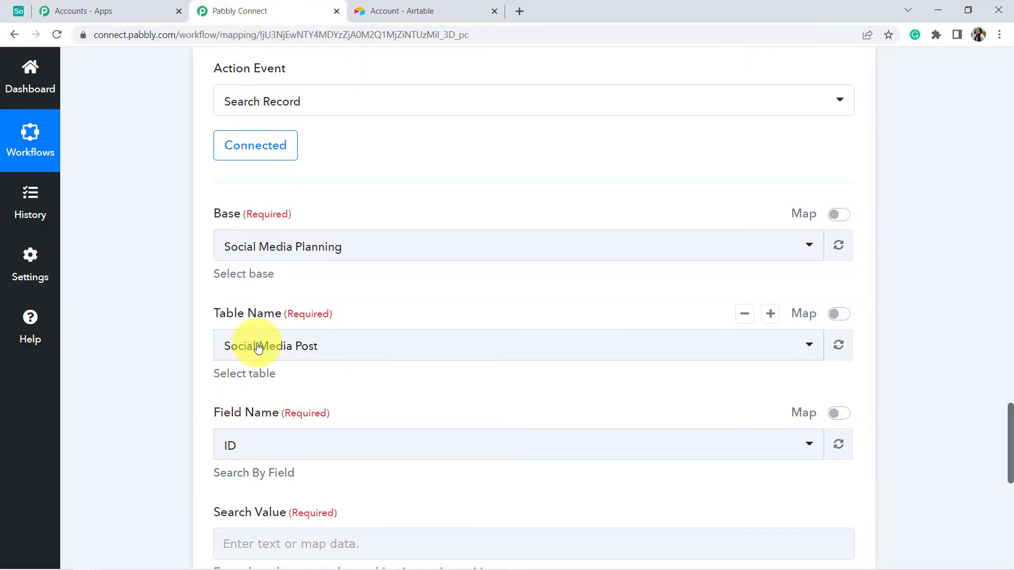
{"action": "scroll", "coordinate": [310, 256], "scroll_direction": "down", "scroll_amount": 4}
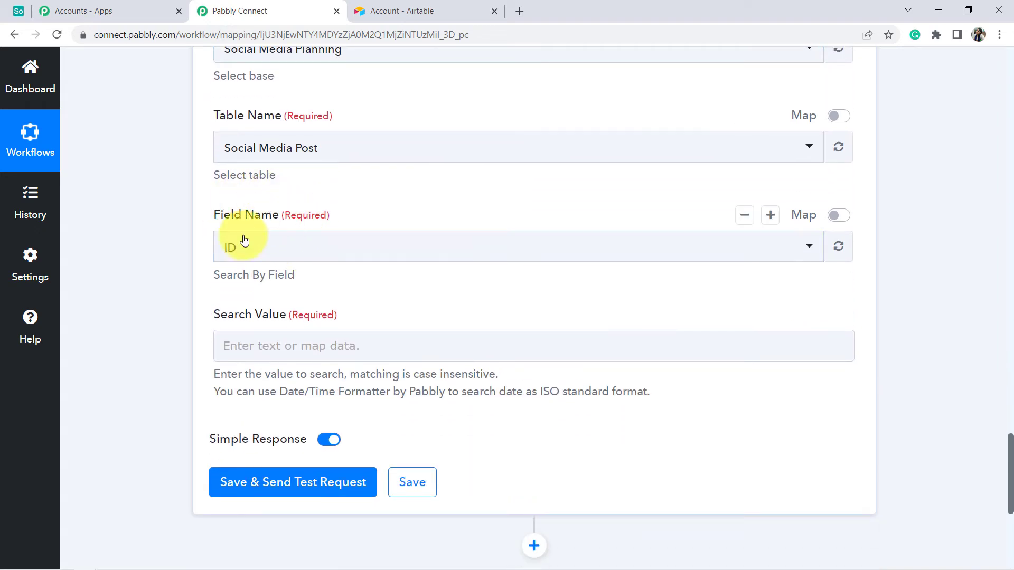
{"action": "scroll", "coordinate": [294, 261], "scroll_direction": "up", "scroll_amount": 6}
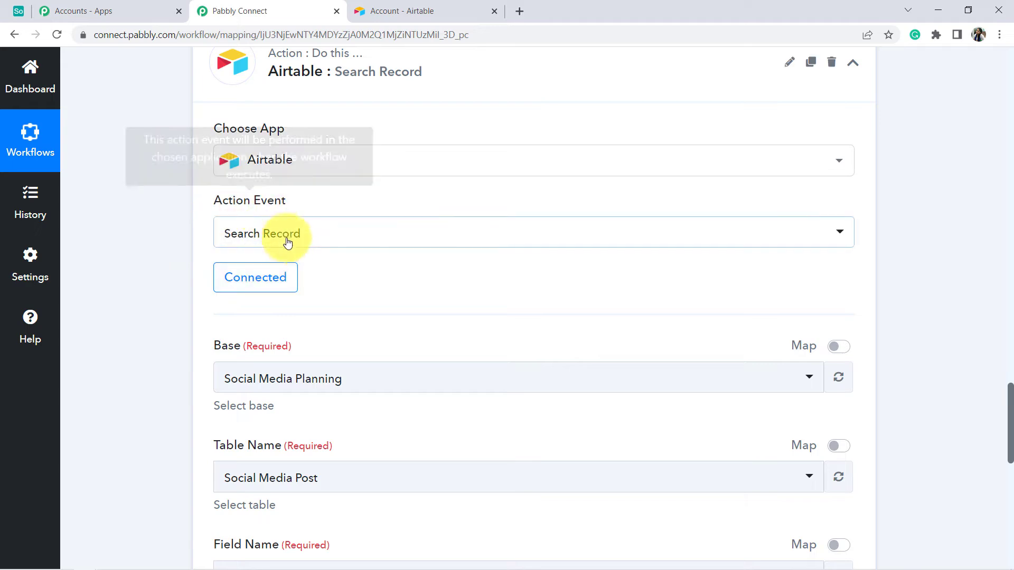
Step: Close the extra Accounts - Apps browser tab and return to the Search Record settings
{"action": "left_click", "coordinate": [20, 14]}
{"action": "left_click", "coordinate": [178, 11]}
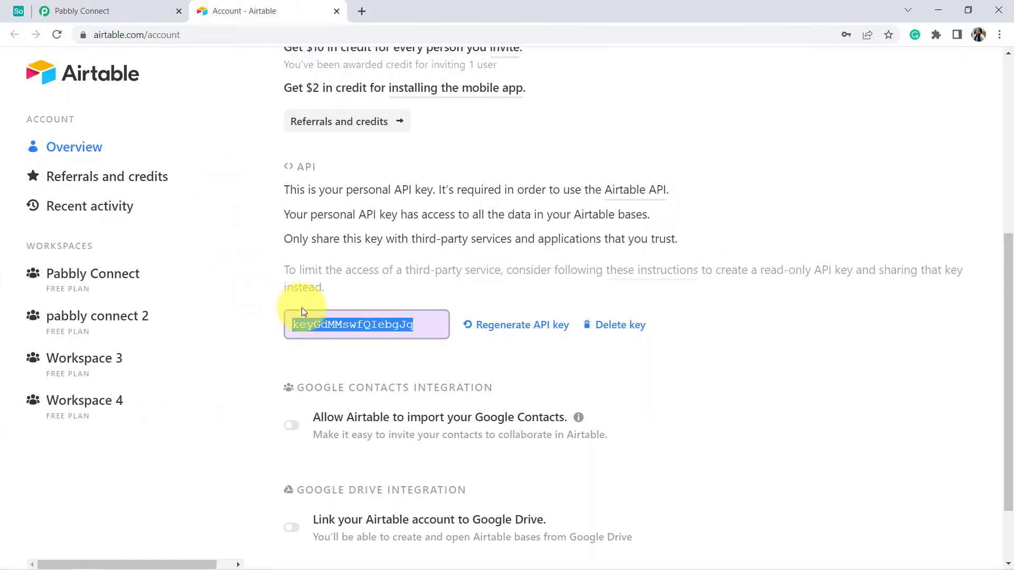
{"action": "left_click", "coordinate": [82, 11]}
{"action": "scroll", "coordinate": [284, 330], "scroll_direction": "down", "scroll_amount": 8}
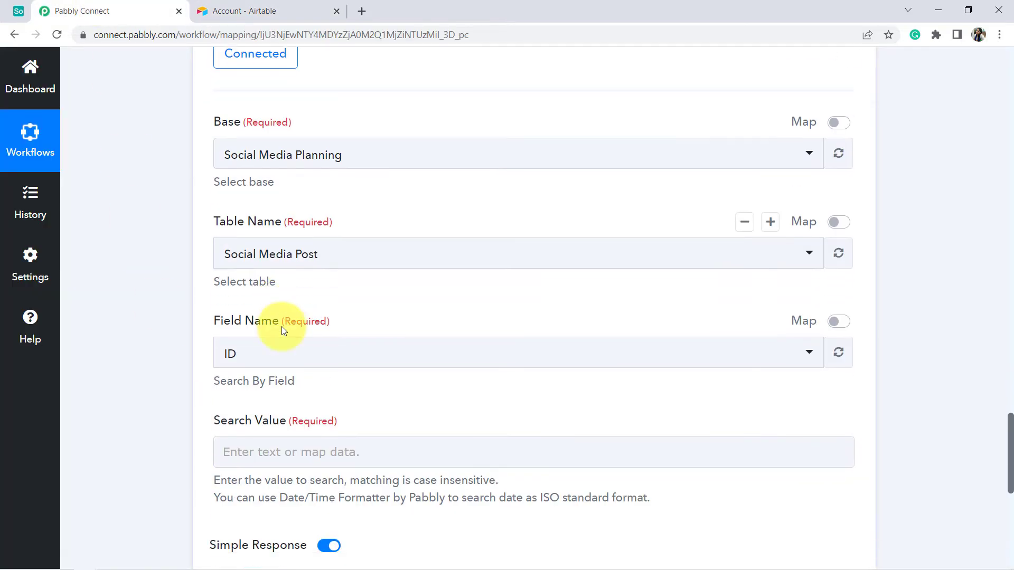
Step: Check the ID column in Airtable and the counter's final value as the source for the search value
{"action": "left_click", "coordinate": [313, 215]}
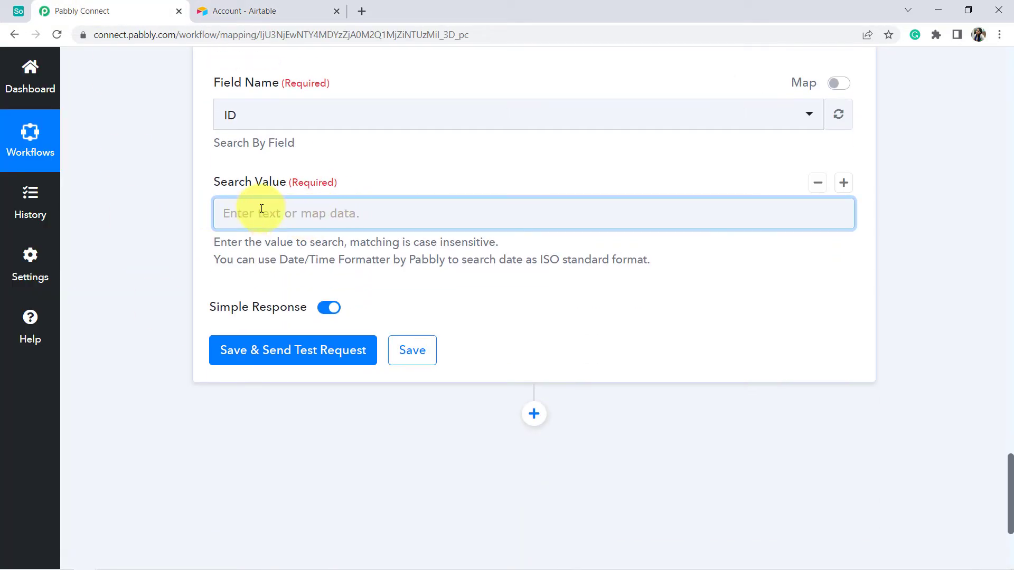
{"action": "left_click", "coordinate": [19, 10]}
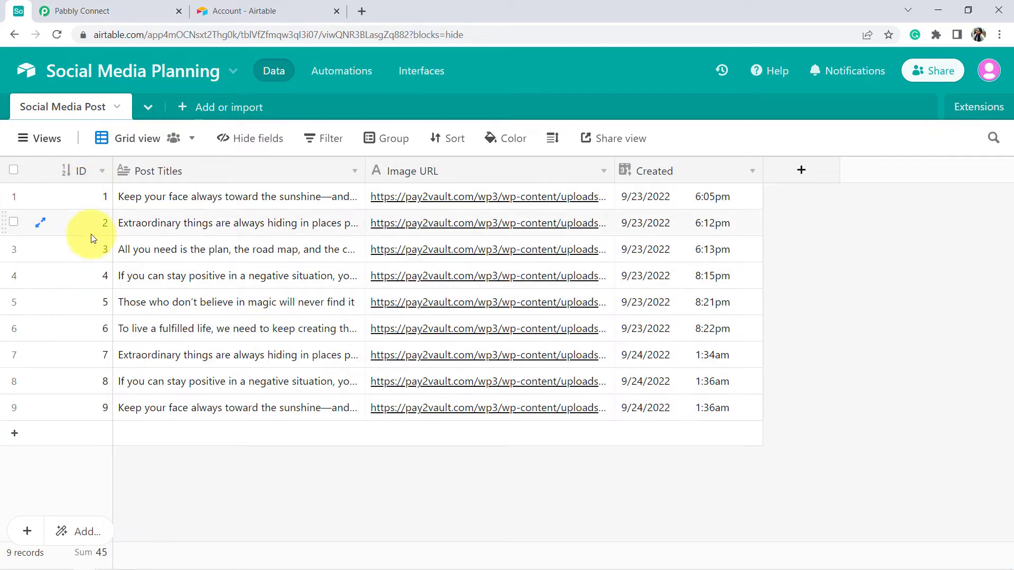
{"action": "left_click", "coordinate": [115, 9]}
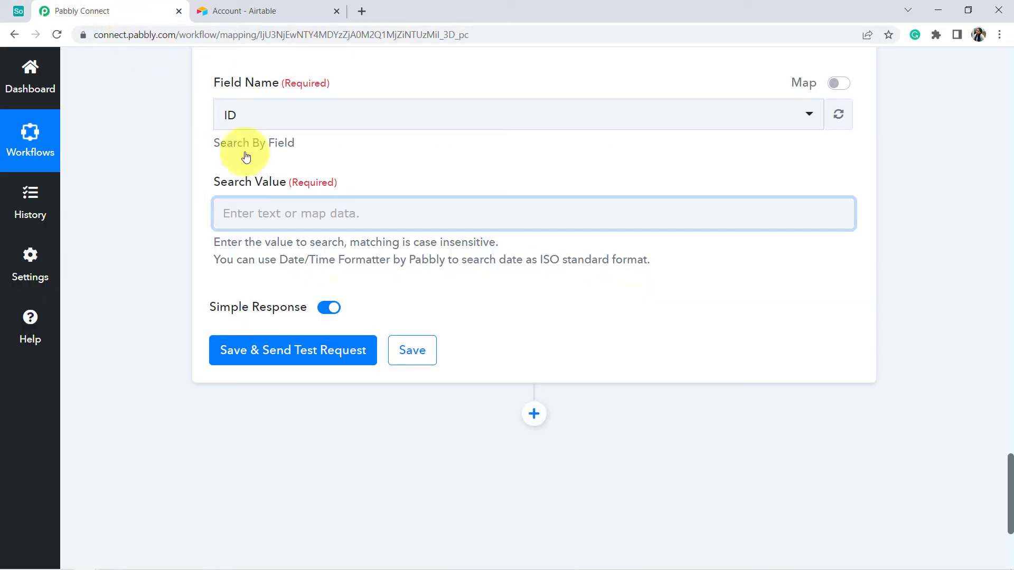
{"action": "scroll", "coordinate": [439, 238], "scroll_direction": "up", "scroll_amount": 5}
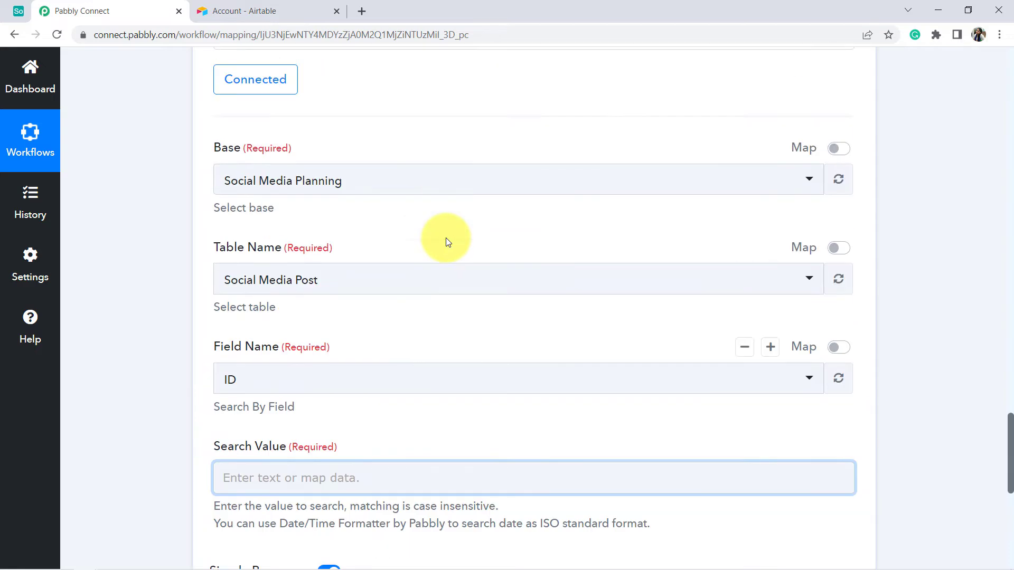
{"action": "scroll", "coordinate": [449, 243], "scroll_direction": "up", "scroll_amount": 12}
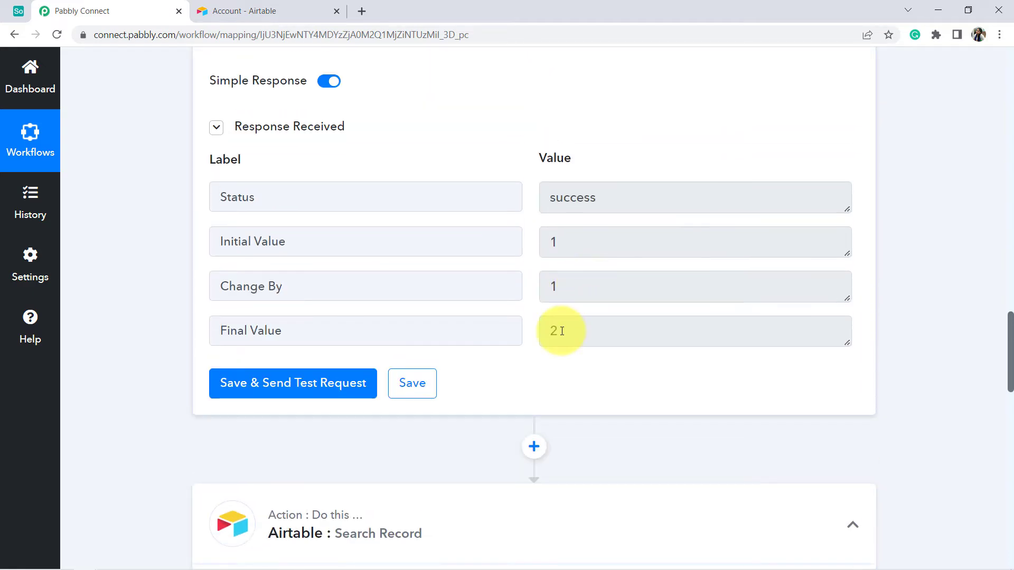
{"action": "left_click_drag", "start_coordinate": [562, 331], "coordinate": [537, 335]}
{"action": "scroll", "coordinate": [549, 330], "scroll_direction": "up", "scroll_amount": 12}
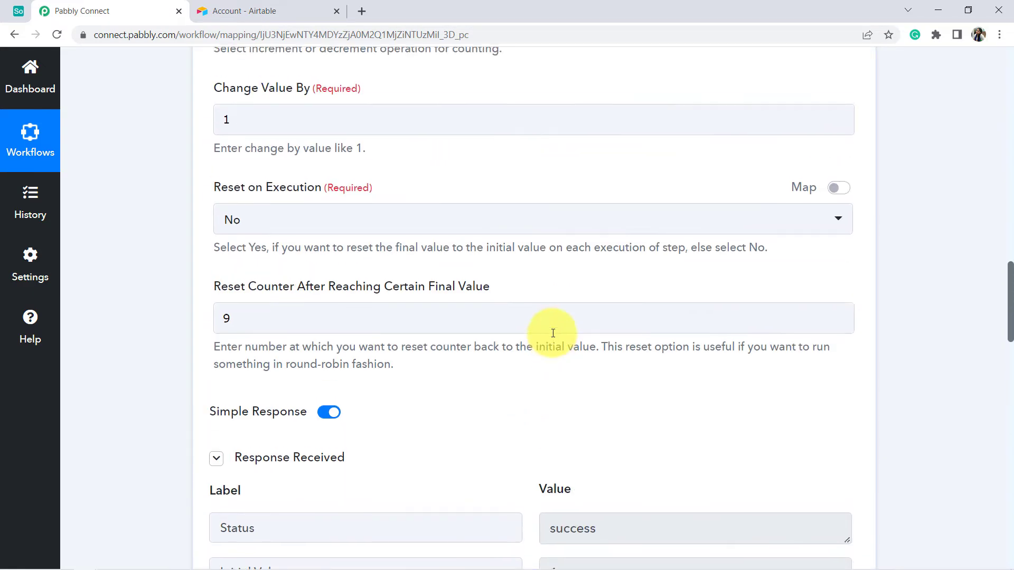
Step: Collapse the counter step and map its Final Value into the Airtable step's search value
{"action": "left_click", "coordinate": [430, 79]}
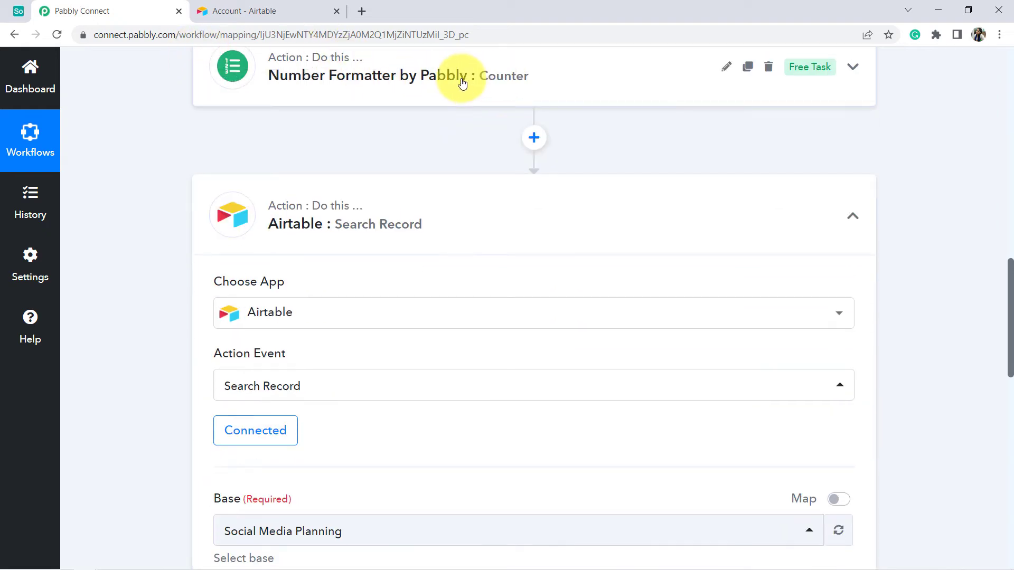
{"action": "scroll", "coordinate": [206, 296], "scroll_direction": "down", "scroll_amount": 4}
{"action": "scroll", "coordinate": [202, 299], "scroll_direction": "down", "scroll_amount": 7}
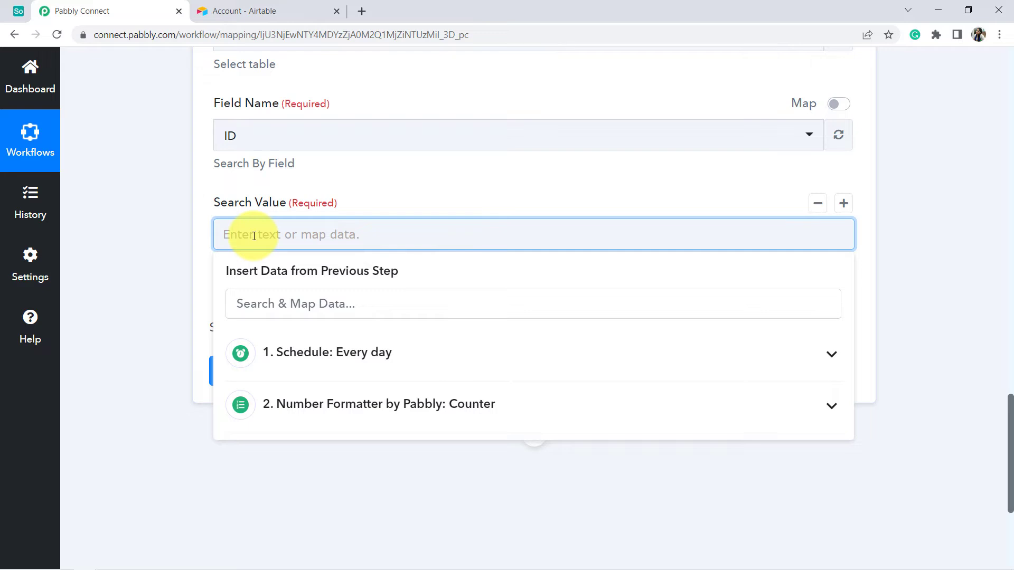
{"action": "left_click", "coordinate": [393, 410]}
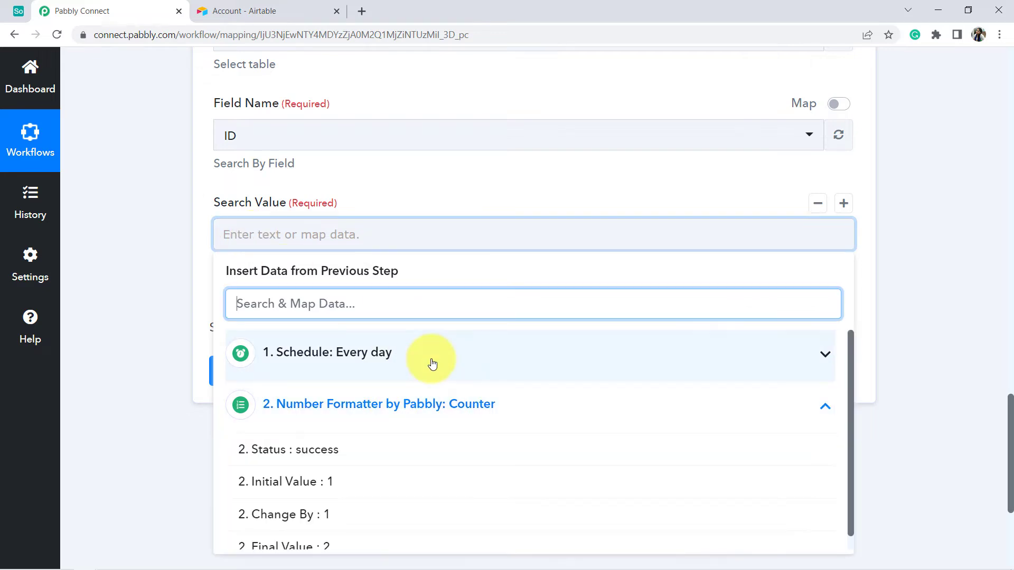
{"action": "left_click", "coordinate": [281, 536]}
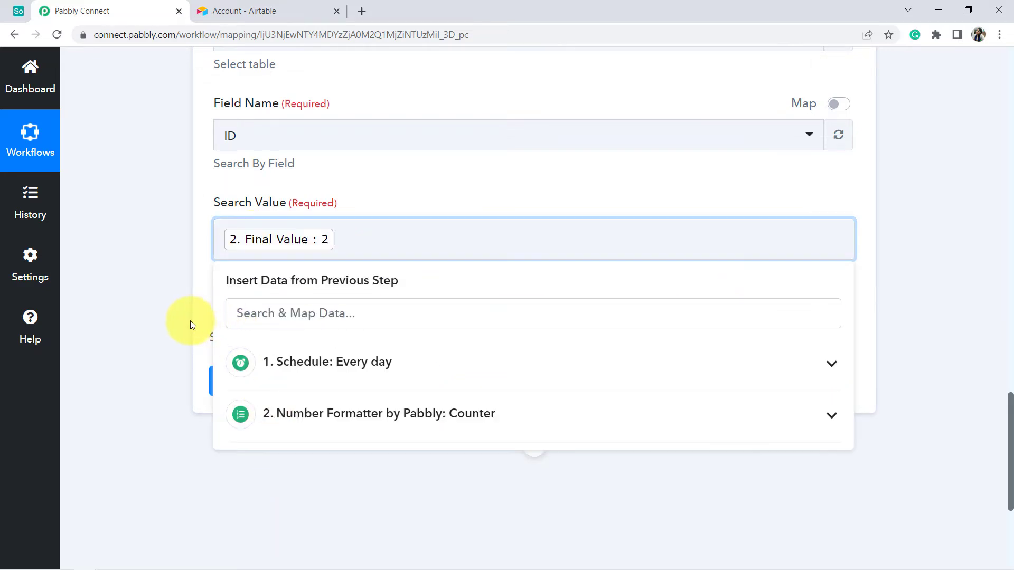
{"action": "left_click", "coordinate": [161, 328]}
Step: Save the Search Record step with a test request and compare the returned record with the ID 2 row in Airtable
{"action": "left_click", "coordinate": [279, 390]}
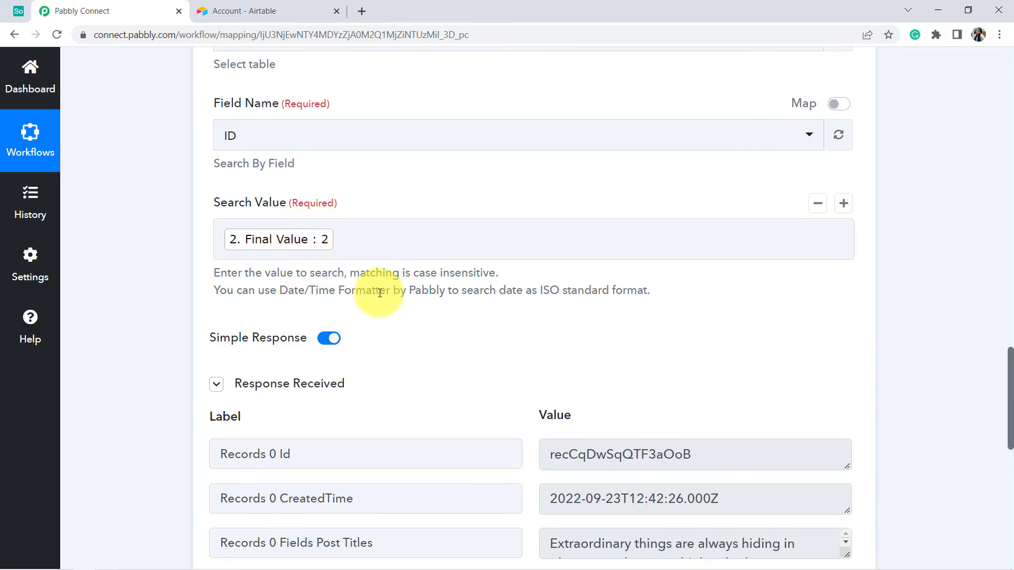
{"action": "scroll", "coordinate": [503, 309], "scroll_direction": "down", "scroll_amount": 2}
{"action": "scroll", "coordinate": [502, 314], "scroll_direction": "down", "scroll_amount": 2}
{"action": "scroll", "coordinate": [502, 311], "scroll_direction": "up", "scroll_amount": 2}
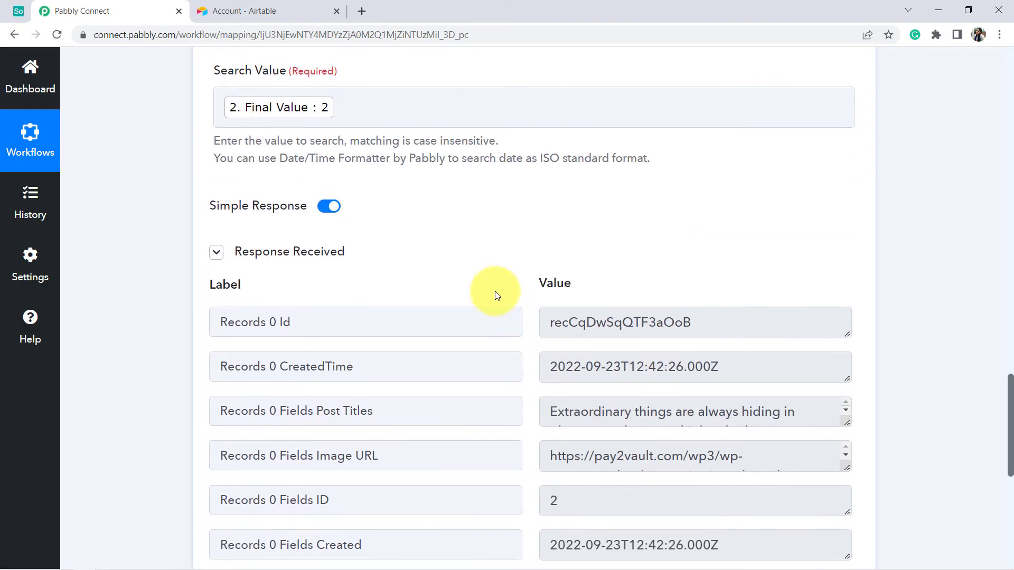
{"action": "left_click", "coordinate": [19, 11]}
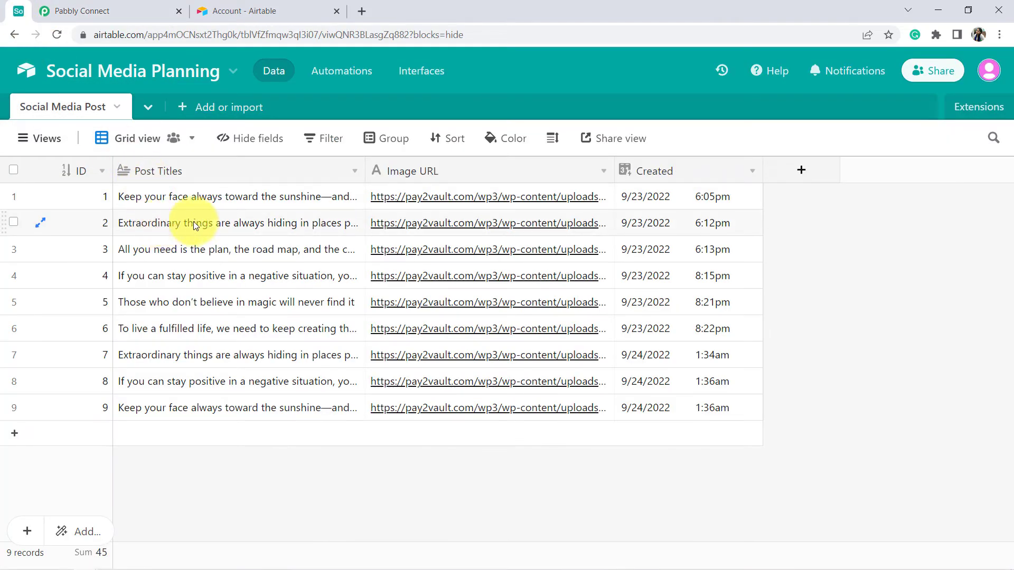
{"action": "left_click", "coordinate": [388, 228]}
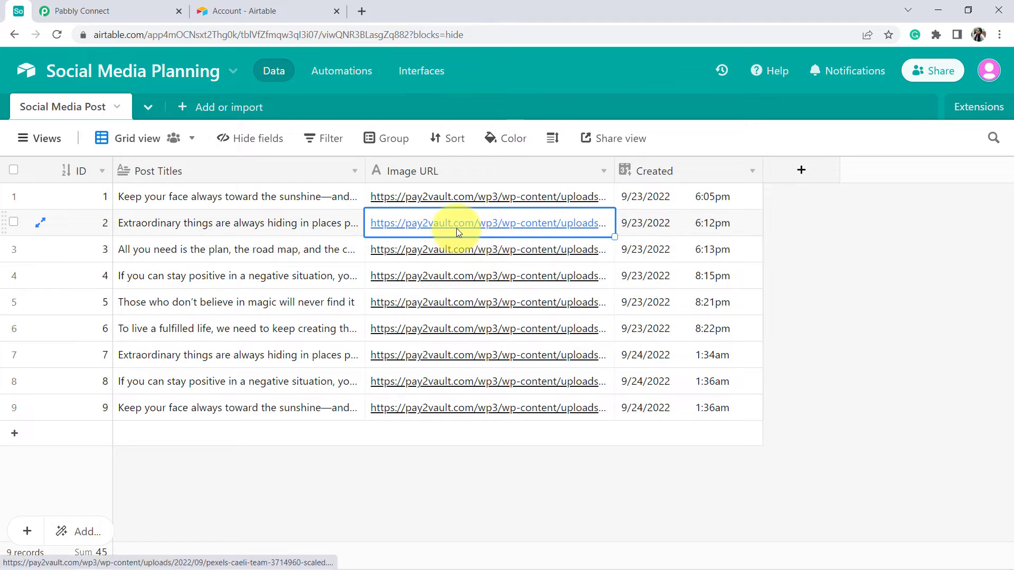
Step: Open the ID 2 row's image URL in a new browser tab to view the picture, and return to the Pabbly Connect workflow
{"action": "key", "text": "ctrl+c"}
{"action": "key", "text": "ctrl+t"}
{"action": "key", "text": "ctrl+v"}
{"action": "key", "text": "Return"}
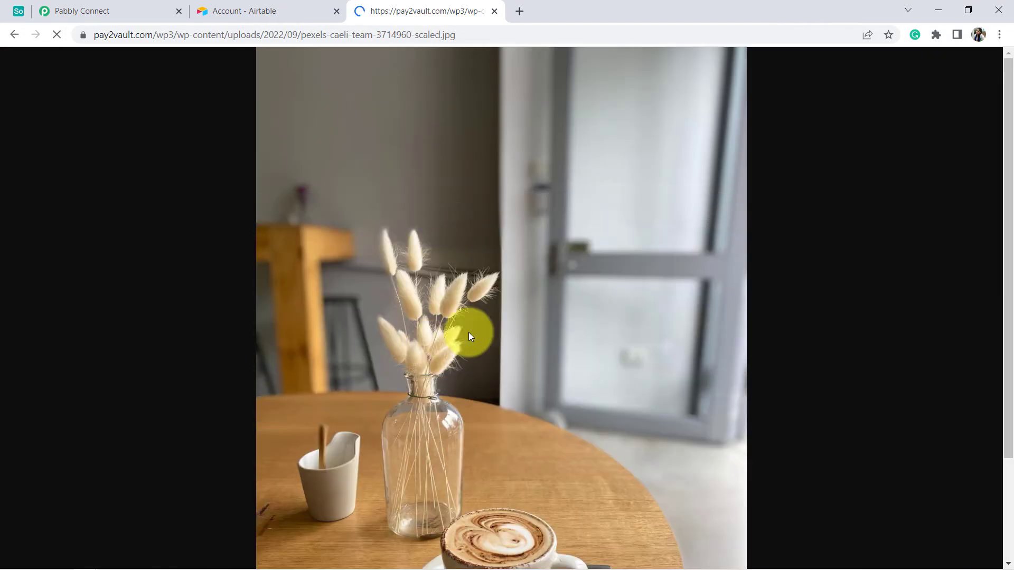
{"action": "left_click", "coordinate": [14, 13]}
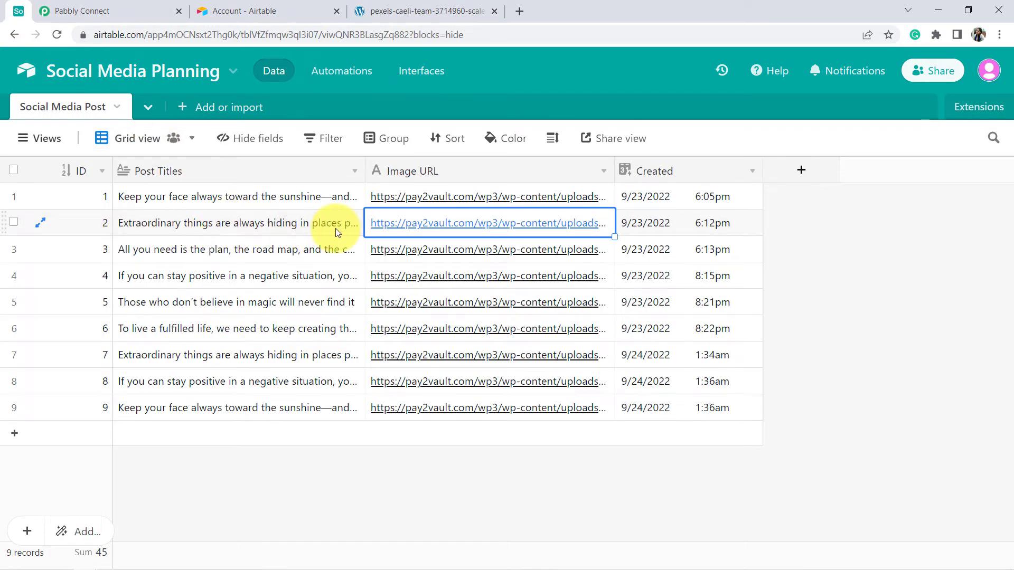
{"action": "left_click", "coordinate": [436, 4]}
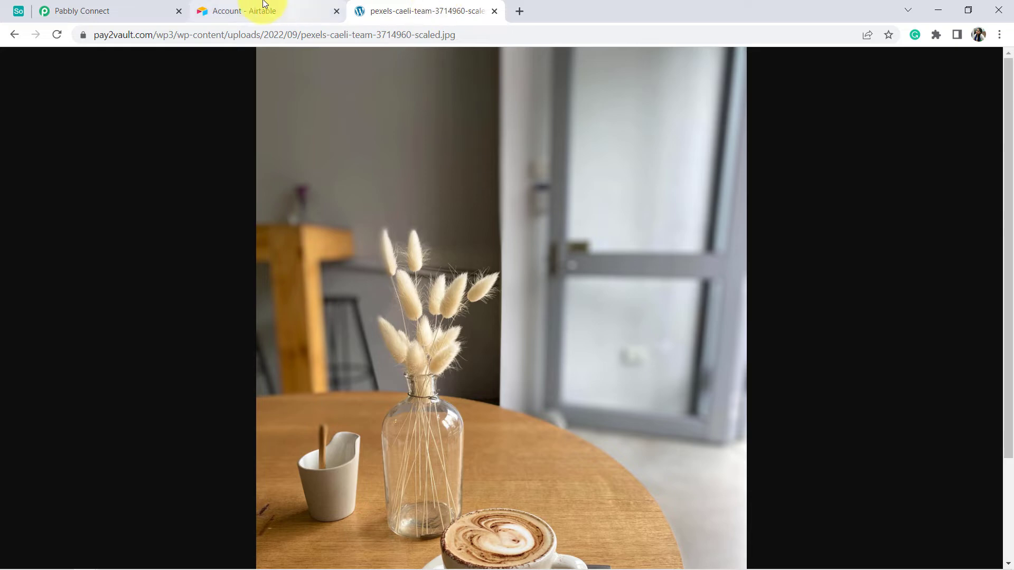
{"action": "left_click", "coordinate": [134, 9]}
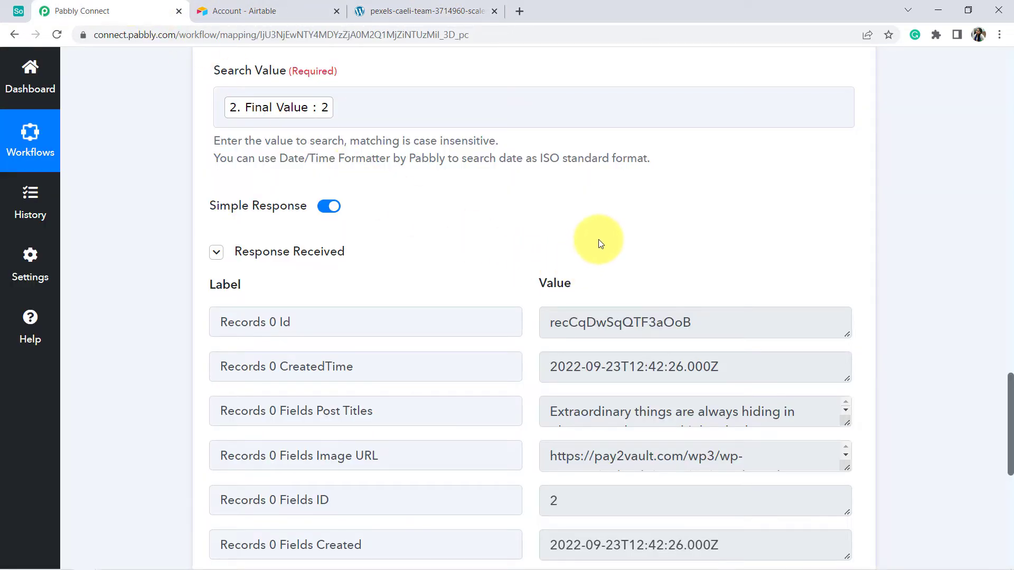
Step: Enlarge the Post Titles and Image URL values in the Airtable response to read them in full
{"action": "scroll", "coordinate": [598, 236], "scroll_direction": "down", "scroll_amount": 1}
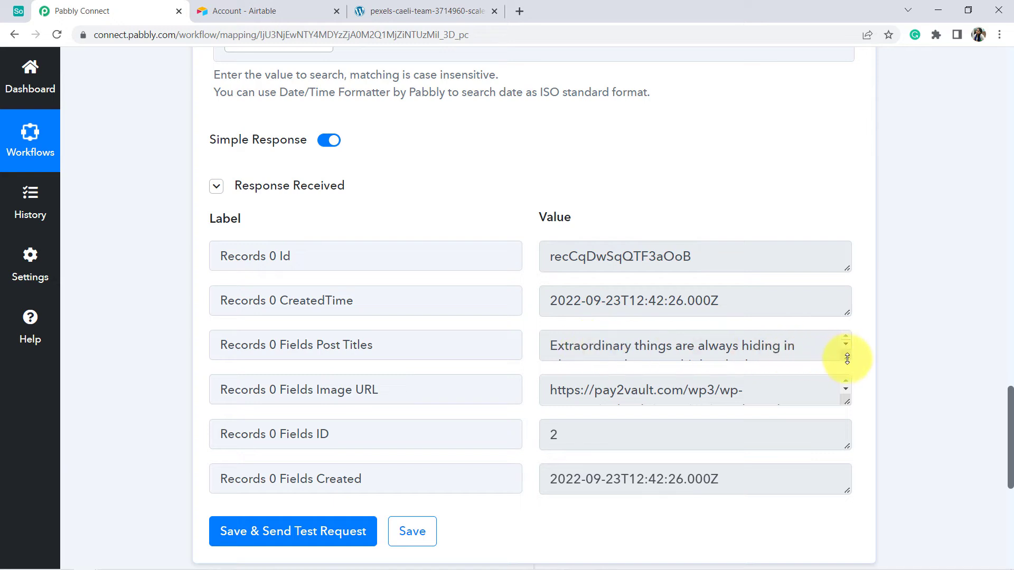
{"action": "left_click_drag", "start_coordinate": [847, 359], "coordinate": [844, 400]}
{"action": "left_click_drag", "start_coordinate": [330, 345], "coordinate": [701, 375]}
{"action": "scroll", "coordinate": [660, 211], "scroll_direction": "down", "scroll_amount": 3}
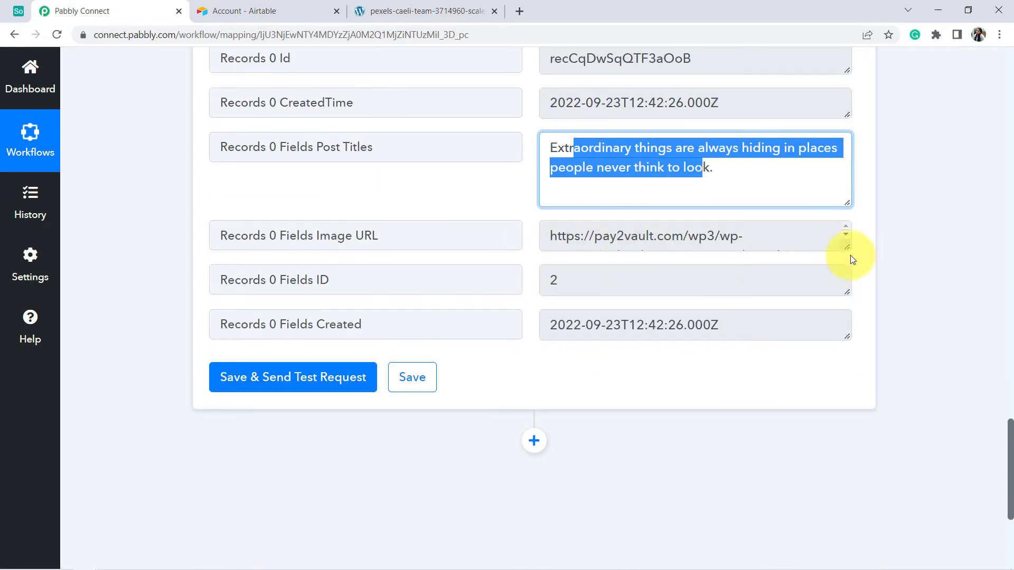
{"action": "left_click_drag", "start_coordinate": [844, 256], "coordinate": [842, 301]}
{"action": "left_click", "coordinate": [674, 236]}
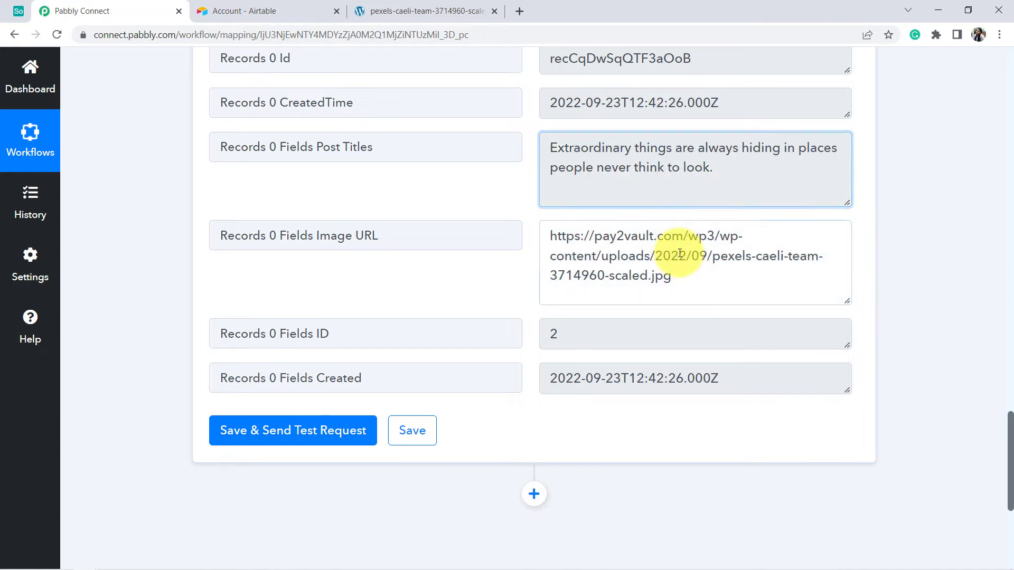
Step: Open the response's image URL in a new browser tab to check the picture, and close both image tabs before returning to the workflow
{"action": "key", "text": "ctrl+a"}
{"action": "key", "text": "ctrl+c"}
{"action": "key", "text": "ctrl+t"}
{"action": "key", "text": "ctrl+v"}
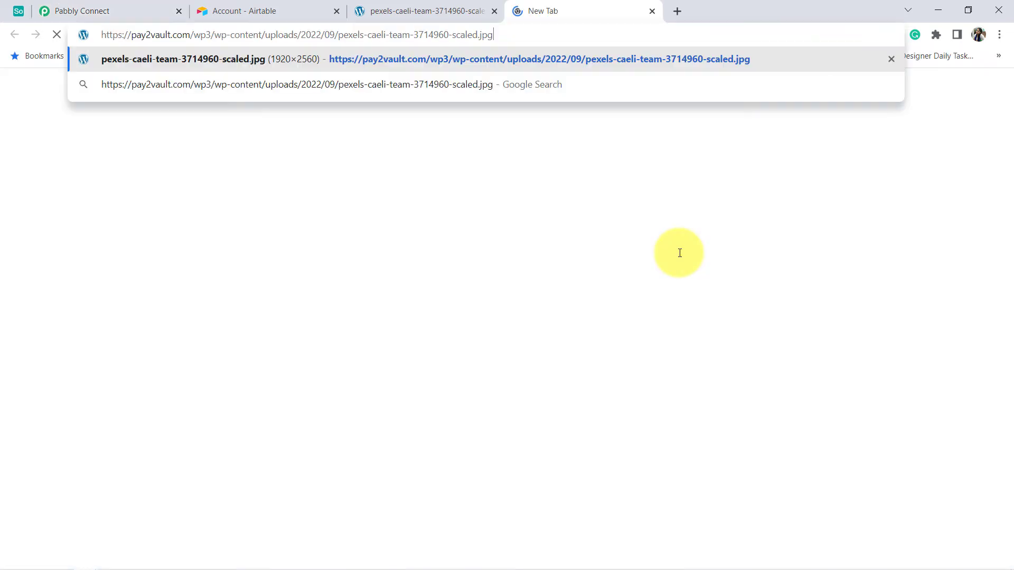
{"action": "key", "text": "Return"}
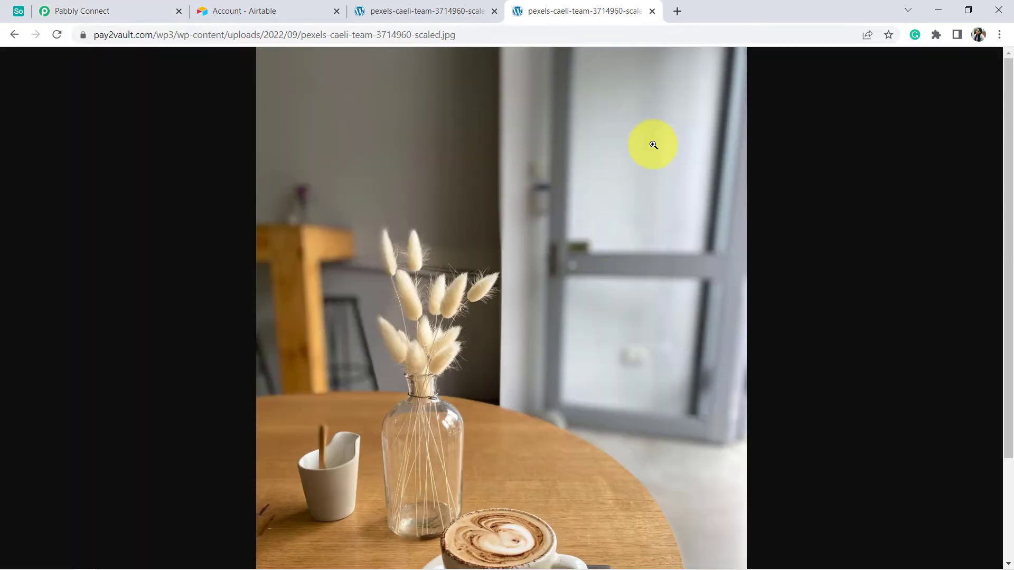
{"action": "left_click", "coordinate": [652, 12]}
{"action": "left_click", "coordinate": [494, 11]}
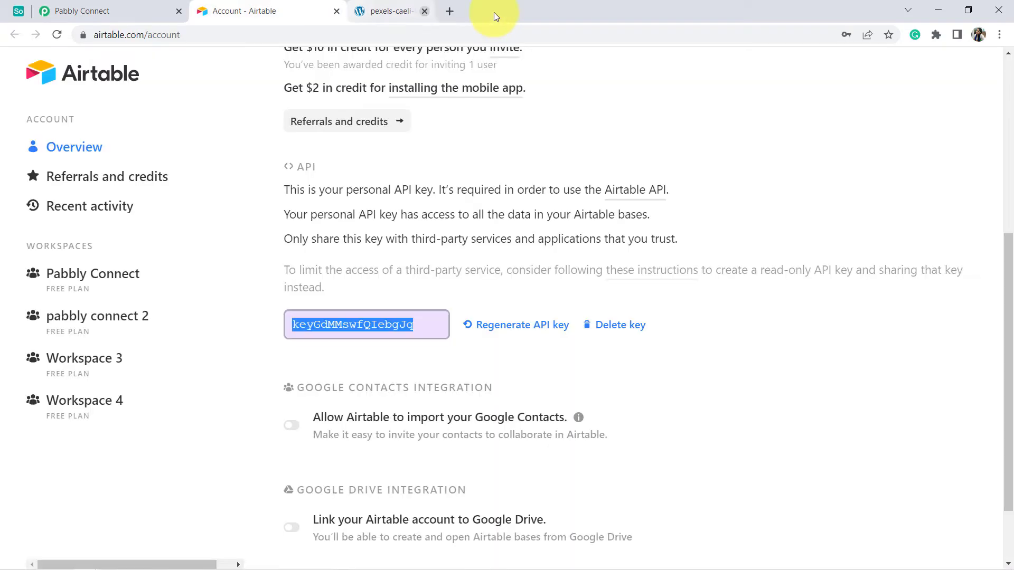
{"action": "left_click", "coordinate": [131, 10]}
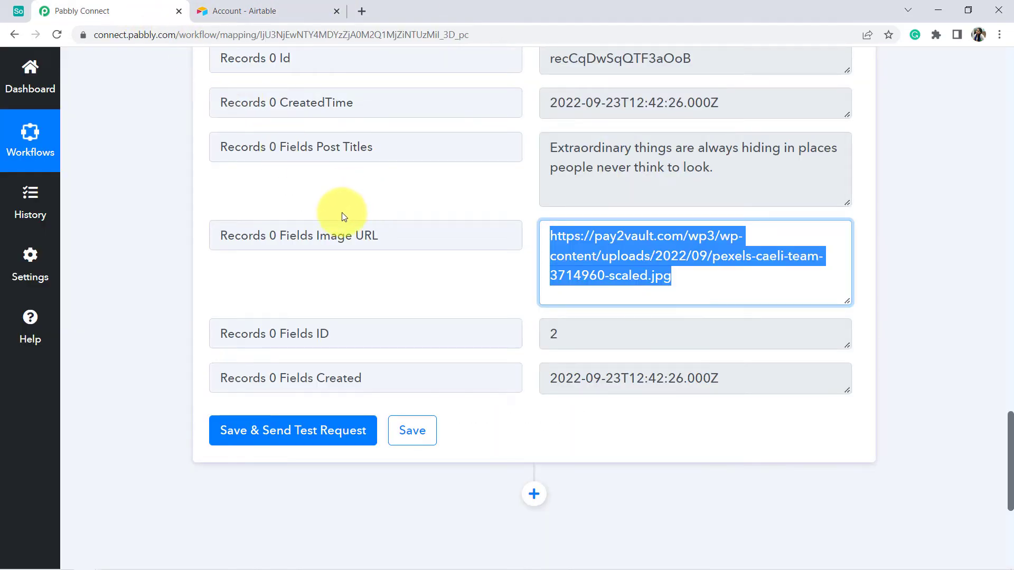
Step: Expand the counter step and review its settings along with the Final Value mapped into the Airtable search value
{"action": "scroll", "coordinate": [350, 230], "scroll_direction": "up", "scroll_amount": 6}
{"action": "scroll", "coordinate": [350, 239], "scroll_direction": "up", "scroll_amount": 15}
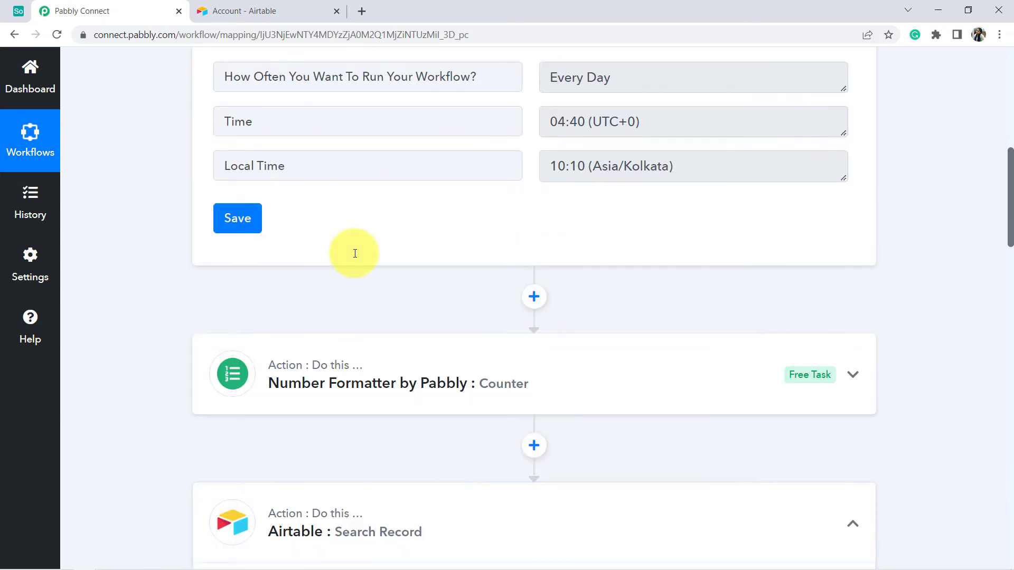
{"action": "scroll", "coordinate": [353, 244], "scroll_direction": "down", "scroll_amount": 4}
{"action": "left_click", "coordinate": [321, 208]}
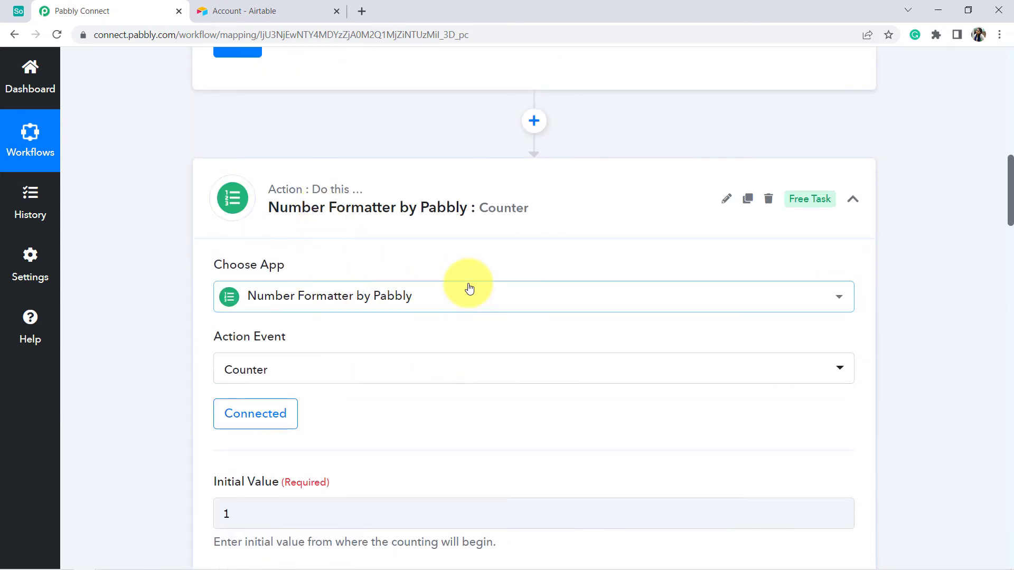
{"action": "scroll", "coordinate": [409, 377], "scroll_direction": "down", "scroll_amount": 6}
{"action": "scroll", "coordinate": [411, 375], "scroll_direction": "down", "scroll_amount": 11}
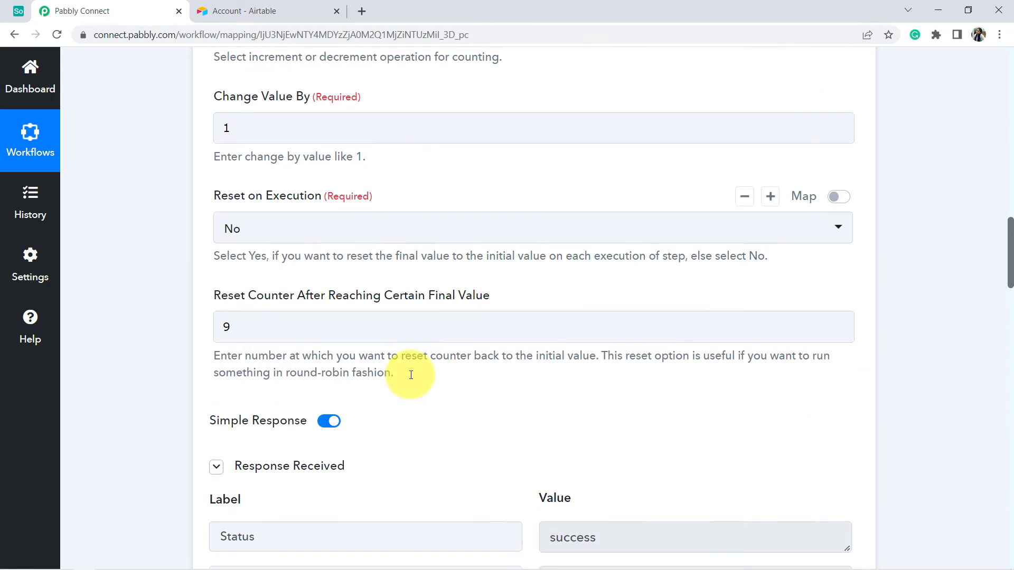
{"action": "scroll", "coordinate": [194, 413], "scroll_direction": "down", "scroll_amount": 18}
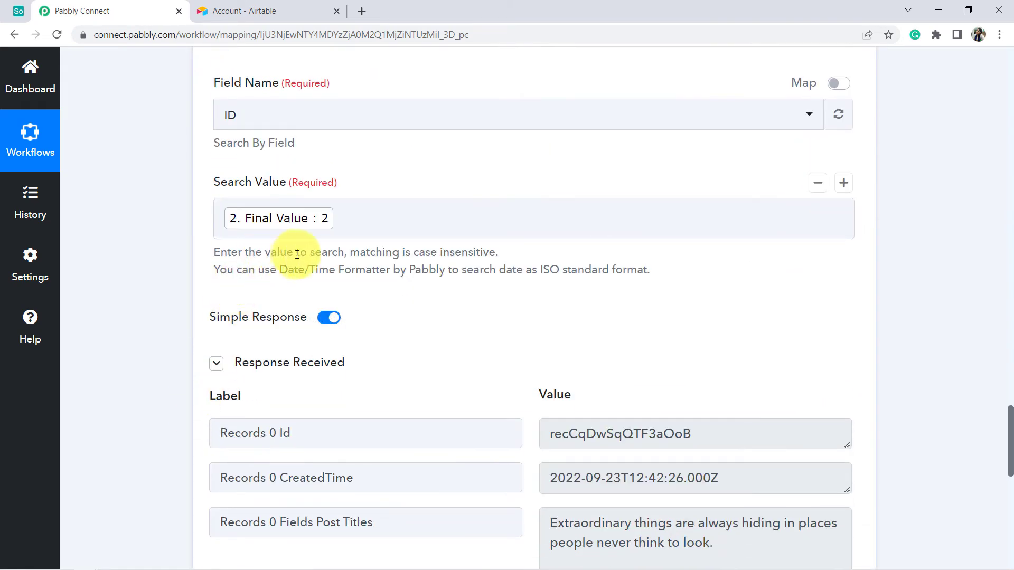
{"action": "left_click", "coordinate": [319, 230]}
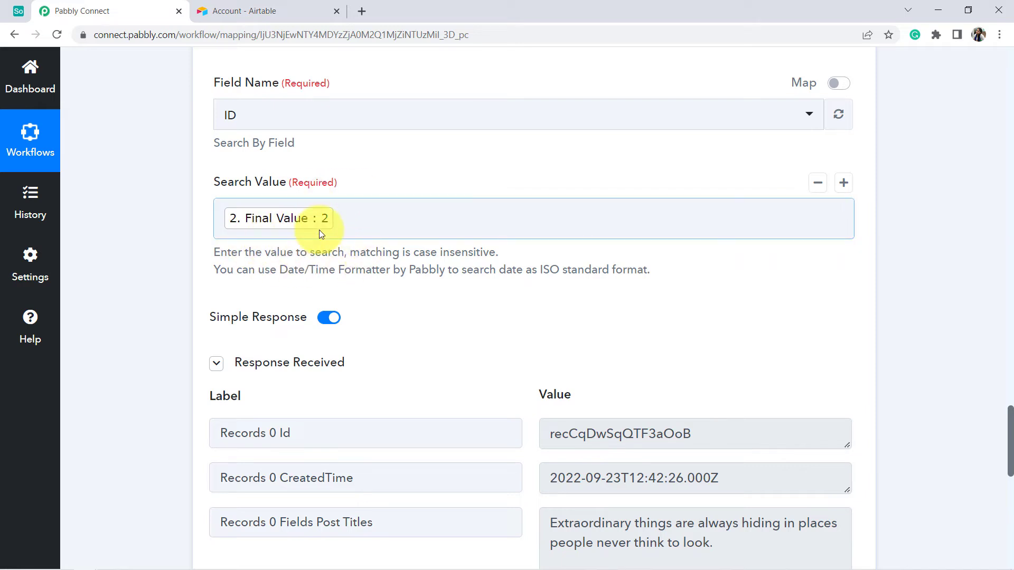
{"action": "left_click", "coordinate": [312, 269]}
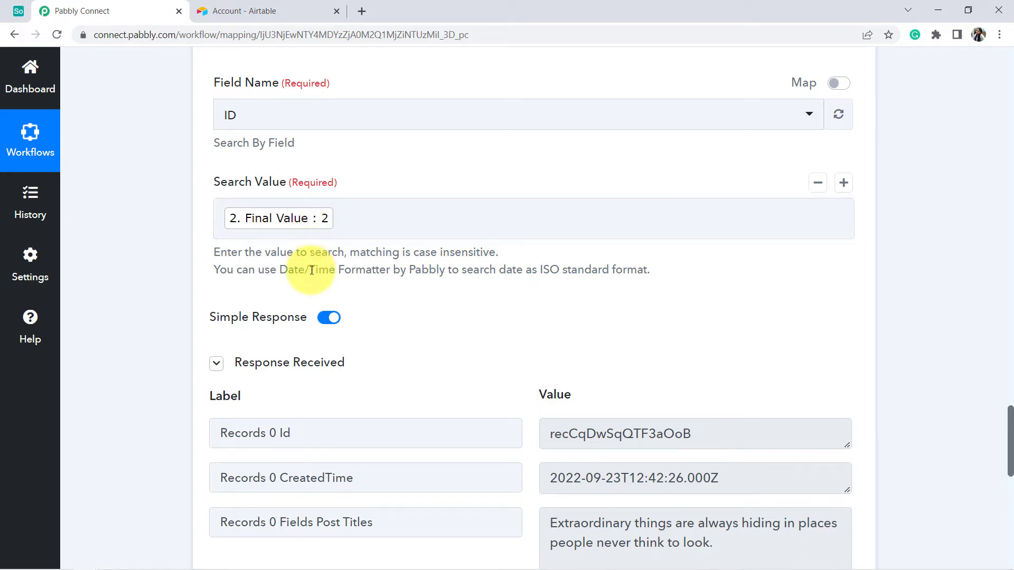
Step: Add an action step after the Airtable search and choose Instagram for Business as its app
{"action": "scroll", "coordinate": [312, 270], "scroll_direction": "down", "scroll_amount": 10}
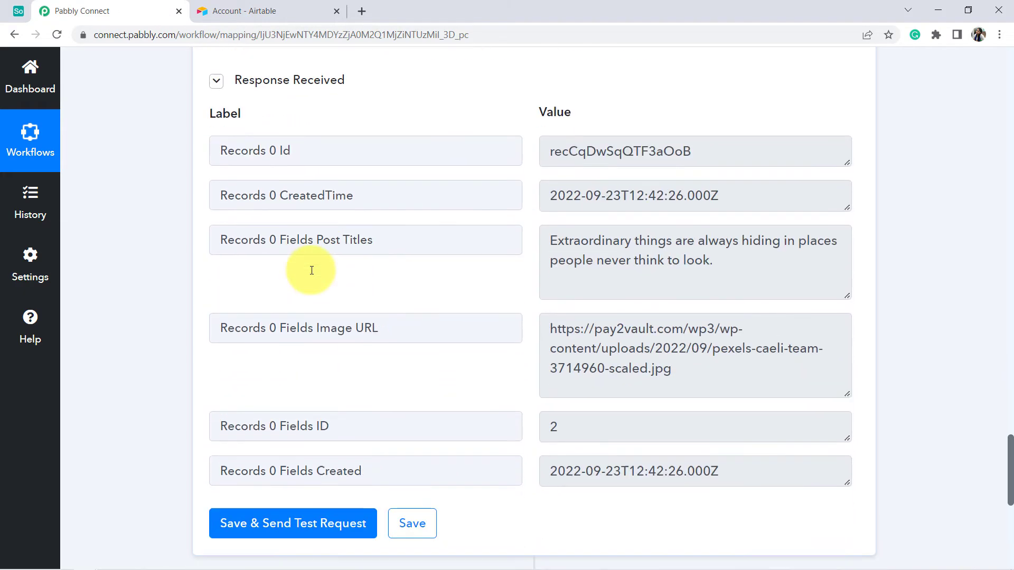
{"action": "scroll", "coordinate": [311, 270], "scroll_direction": "down", "scroll_amount": 3}
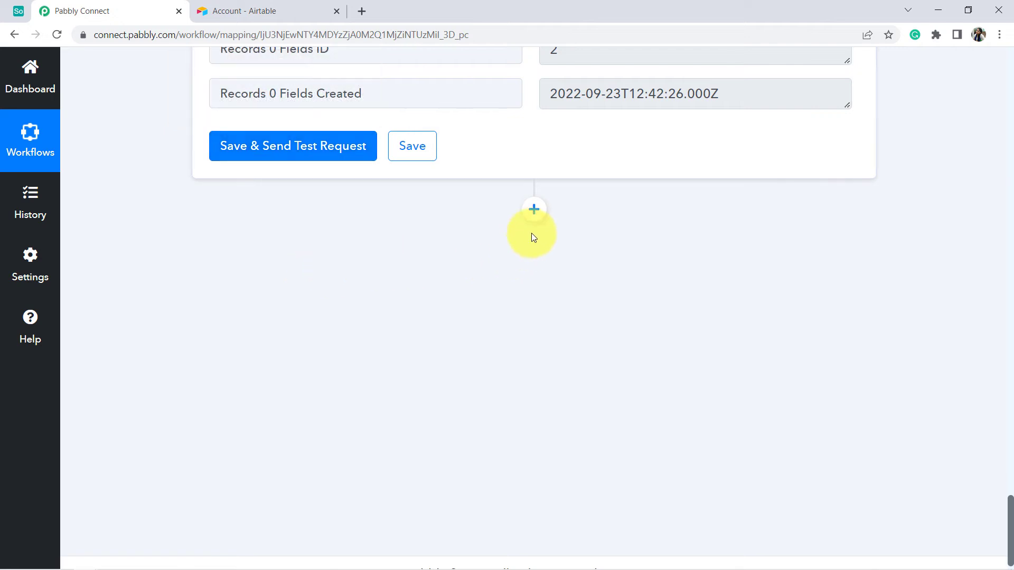
{"action": "left_click", "coordinate": [533, 212]}
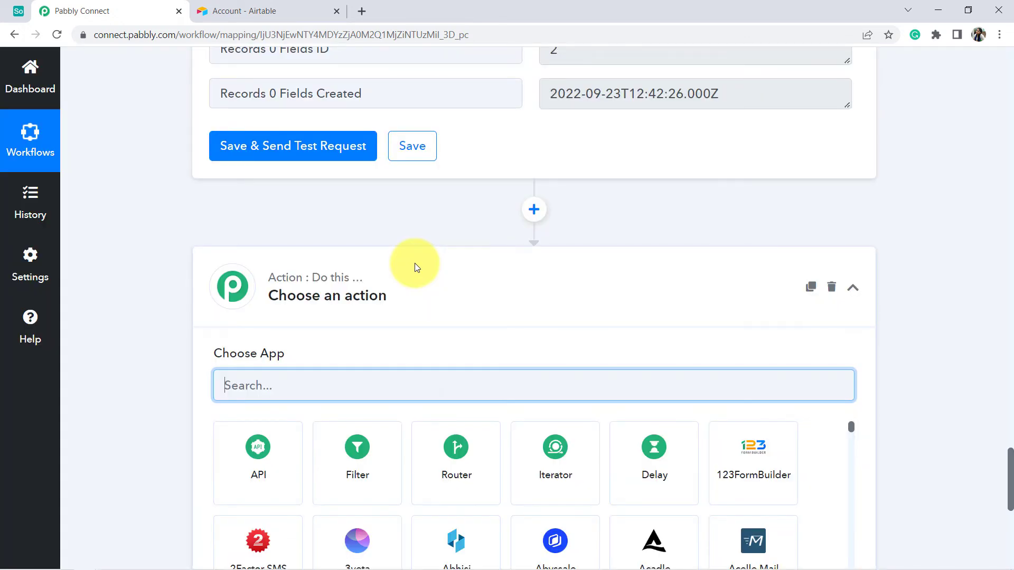
{"action": "scroll", "coordinate": [388, 229], "scroll_direction": "down", "scroll_amount": 1}
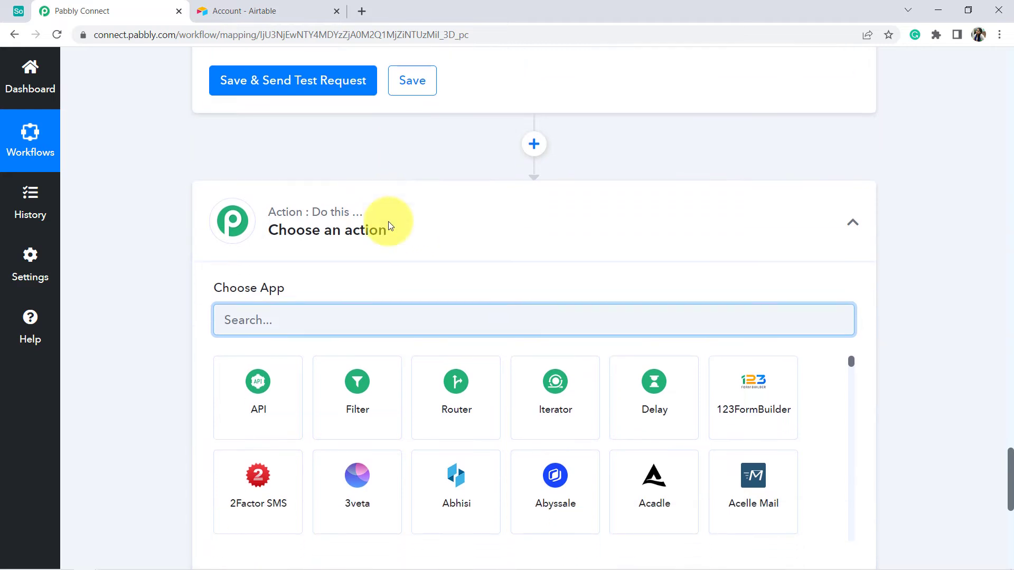
{"action": "type", "text": "face"}
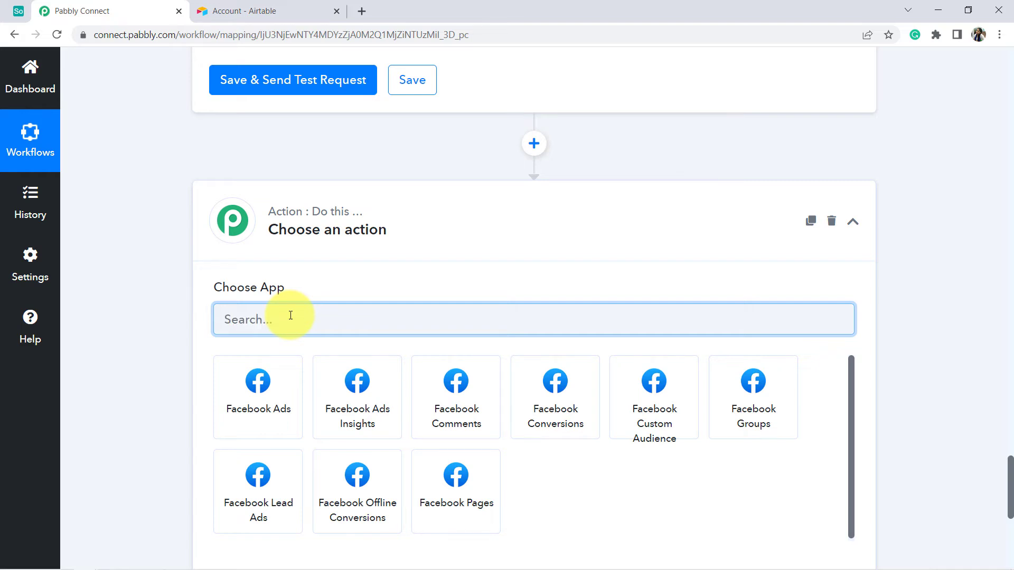
{"action": "type", "text": "instg"}
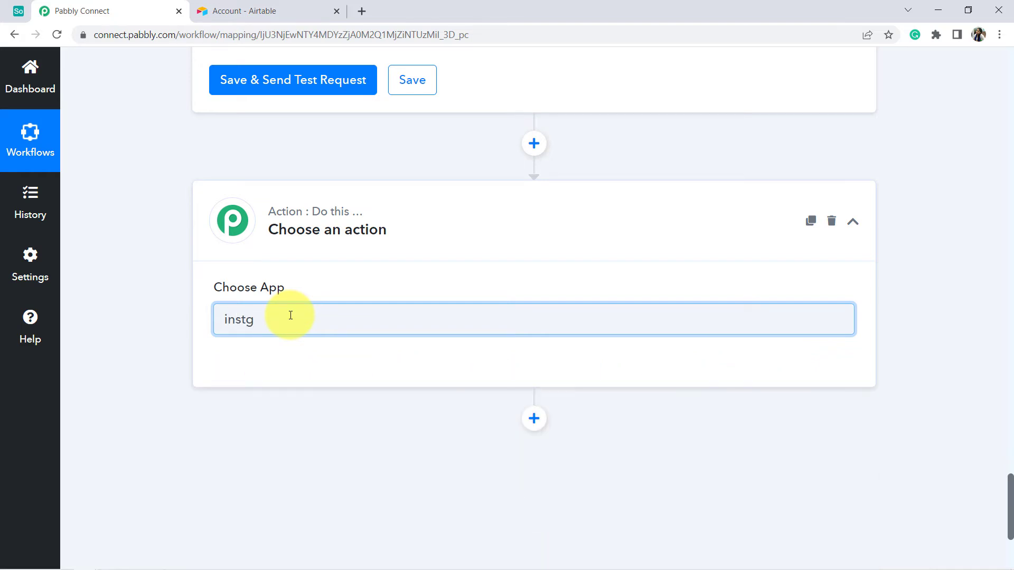
{"action": "key", "text": "BackSpace"}
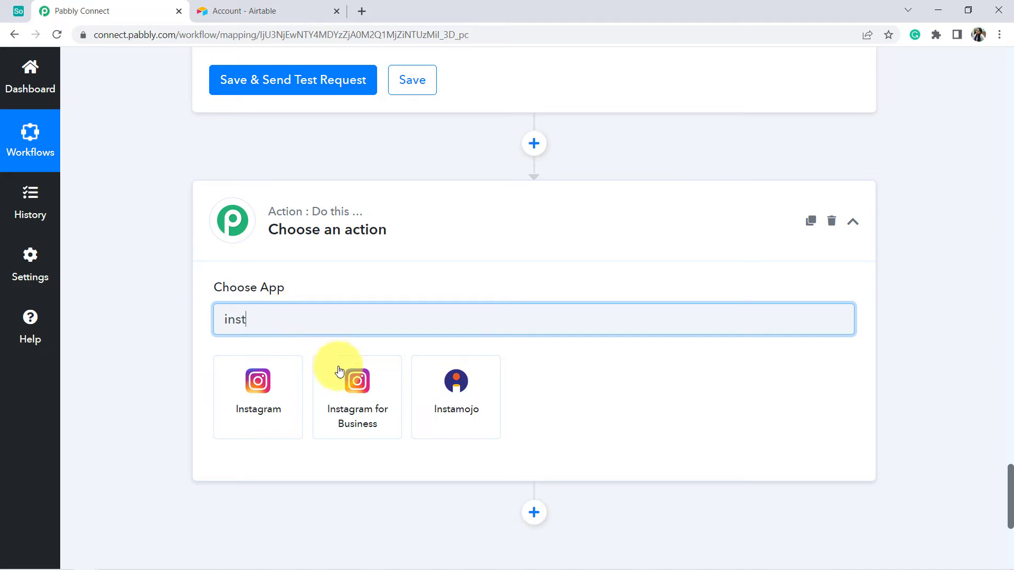
{"action": "left_click", "coordinate": [357, 423]}
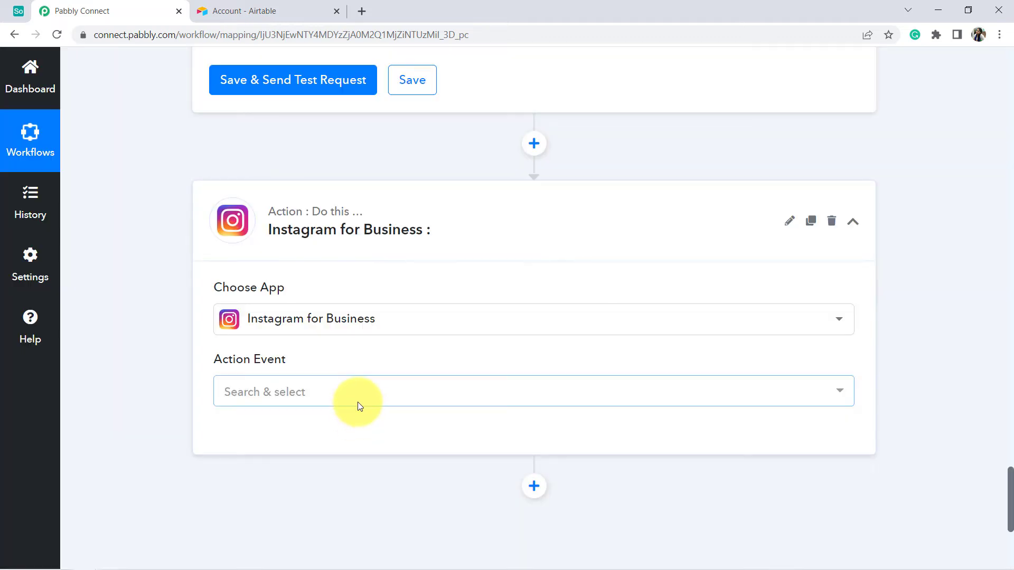
Step: Set the Instagram for Business step's action event to Publish Photo
{"action": "scroll", "coordinate": [322, 284], "scroll_direction": "down", "scroll_amount": 1}
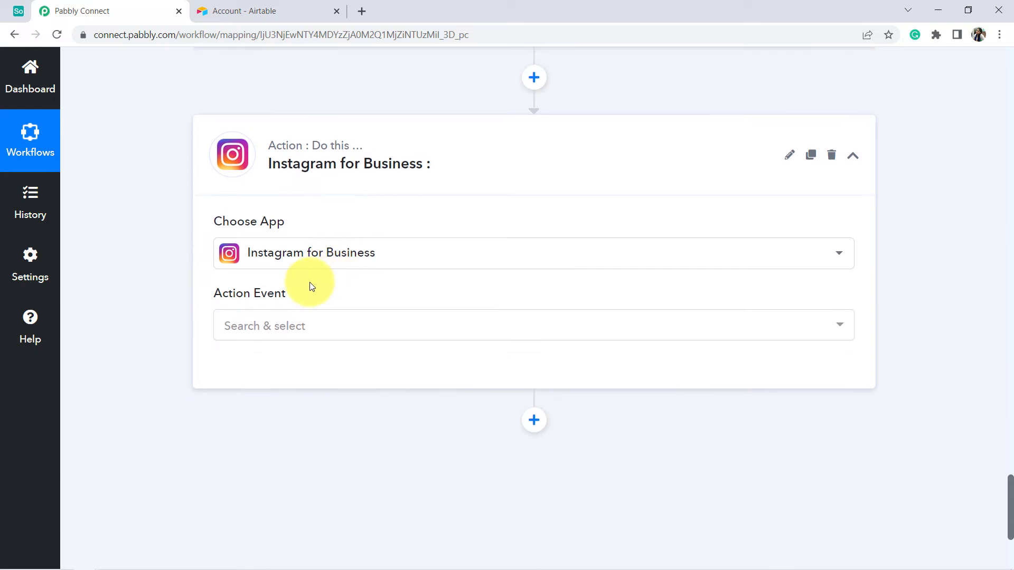
{"action": "left_click", "coordinate": [272, 324]}
{"action": "scroll", "coordinate": [278, 291], "scroll_direction": "up", "scroll_amount": 1}
{"action": "scroll", "coordinate": [309, 265], "scroll_direction": "down", "scroll_amount": 1}
{"action": "scroll", "coordinate": [332, 274], "scroll_direction": "down", "scroll_amount": 1}
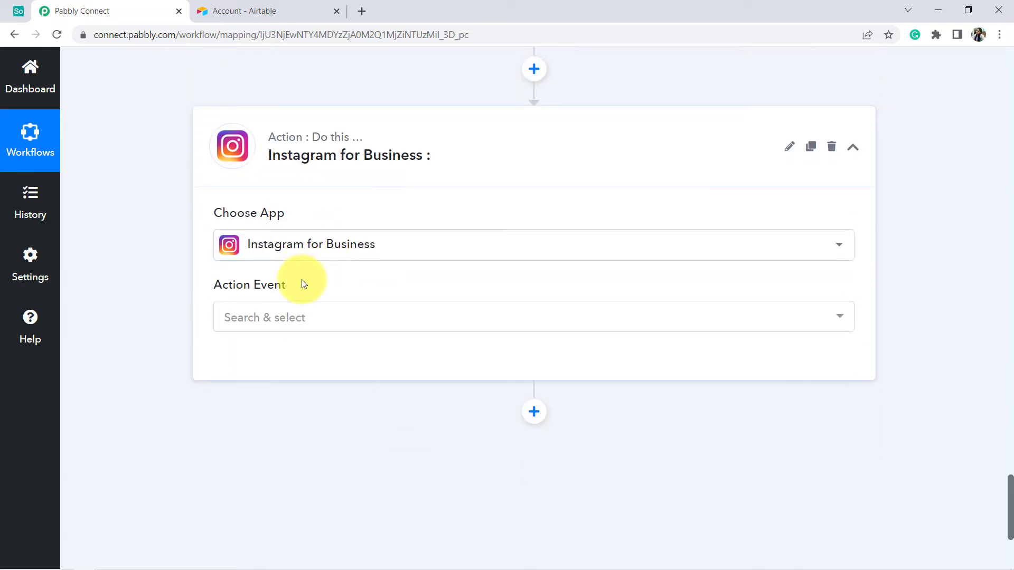
{"action": "left_click", "coordinate": [279, 261]}
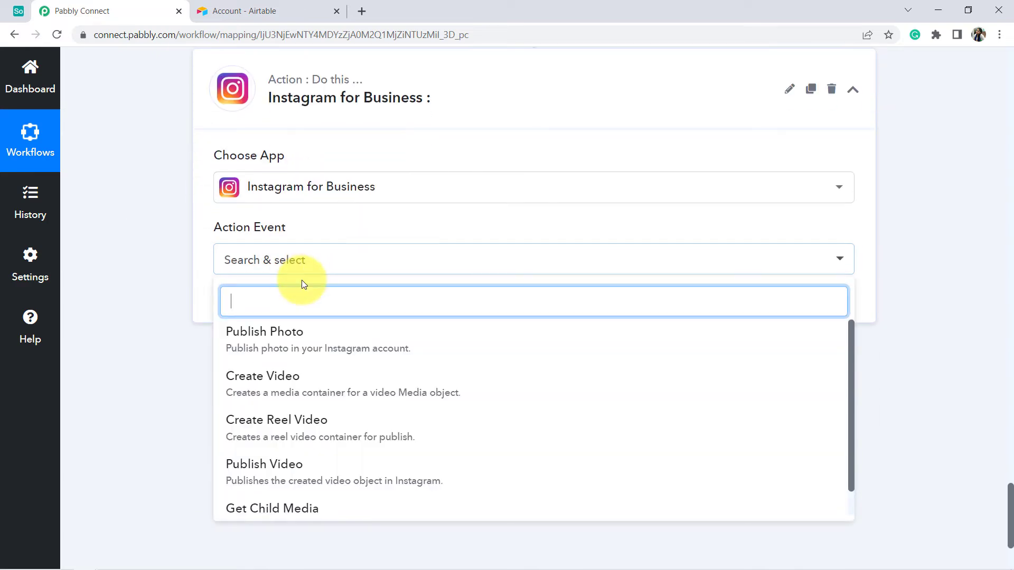
{"action": "left_click", "coordinate": [265, 340]}
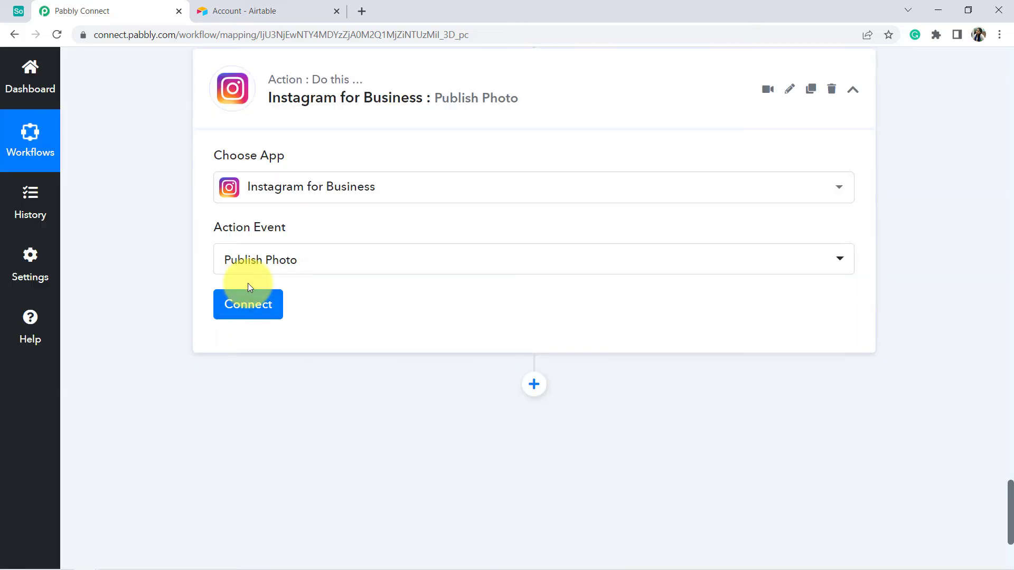
Step: Connect the Instagram for Business step by adding a new connection
{"action": "left_click", "coordinate": [247, 310]}
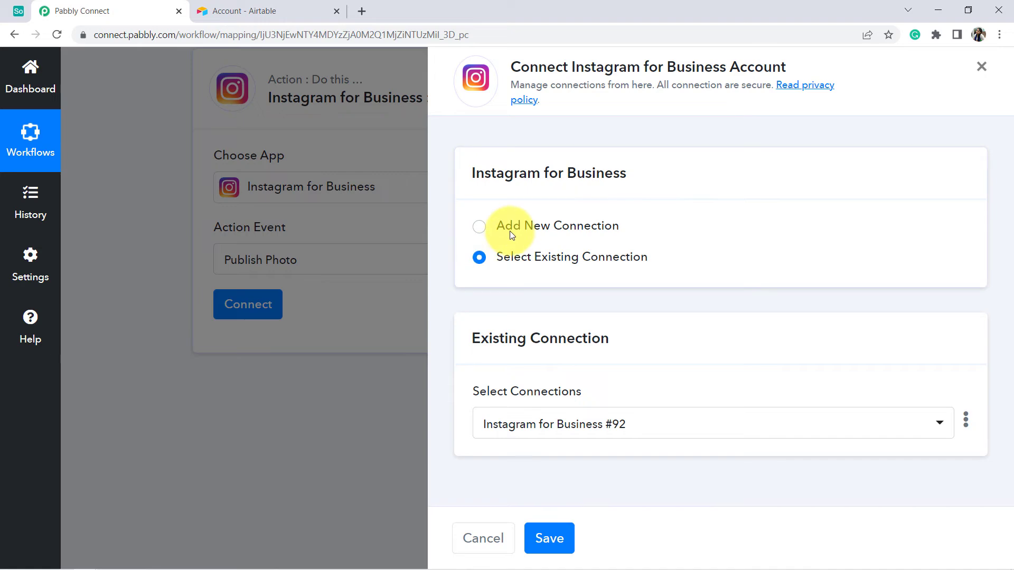
{"action": "left_click", "coordinate": [508, 226]}
{"action": "left_click", "coordinate": [539, 404]}
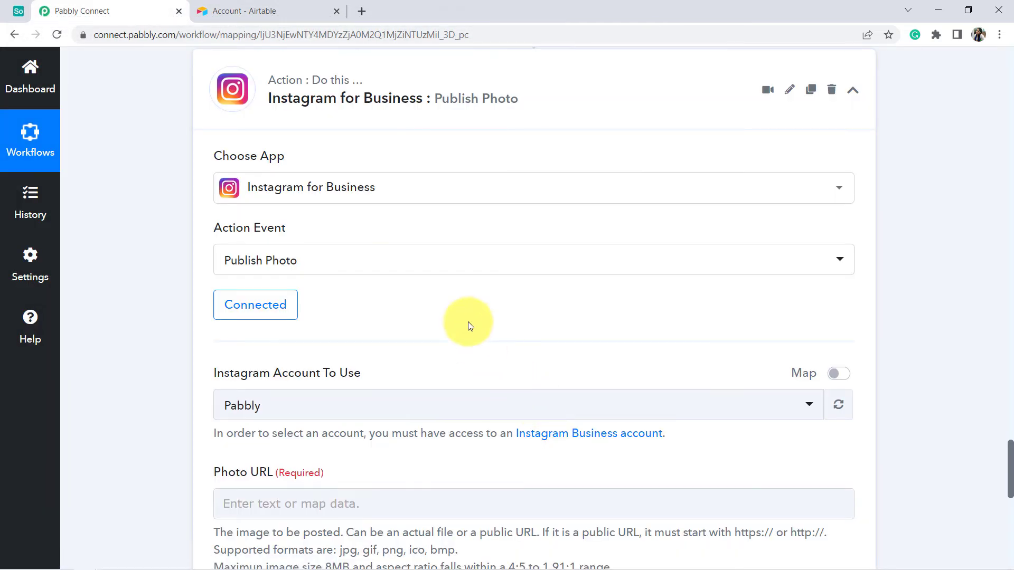
Step: Select Pabbly as the Instagram account to use for publishing the photo
{"action": "scroll", "coordinate": [468, 322], "scroll_direction": "down", "scroll_amount": 3}
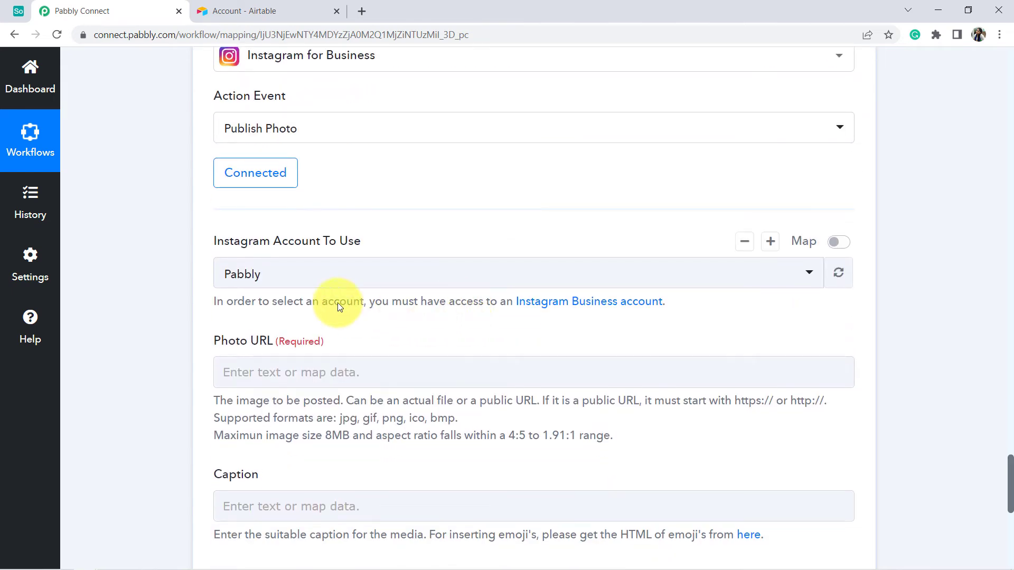
{"action": "left_click_drag", "start_coordinate": [254, 244], "coordinate": [264, 244]}
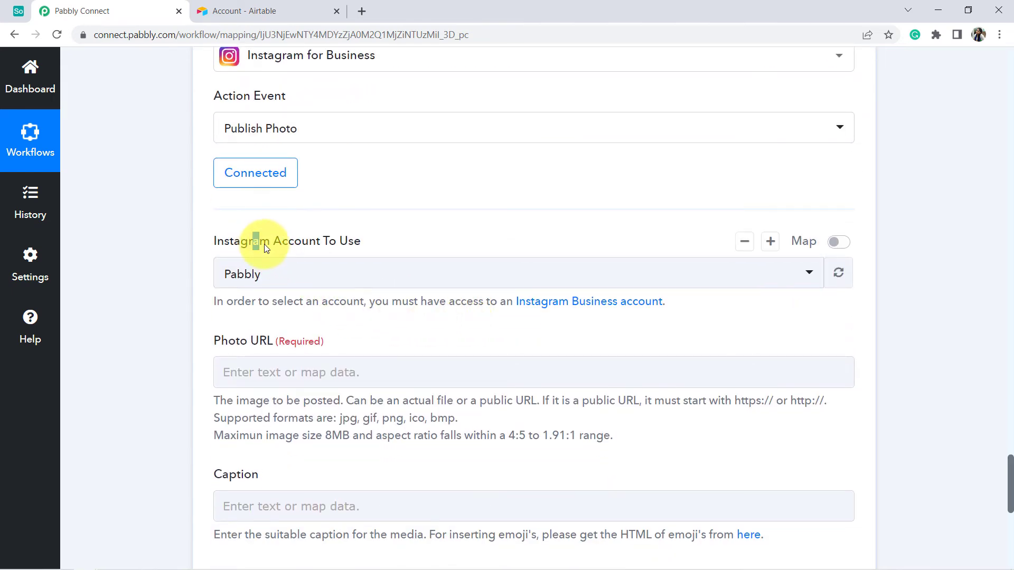
{"action": "left_click", "coordinate": [301, 280]}
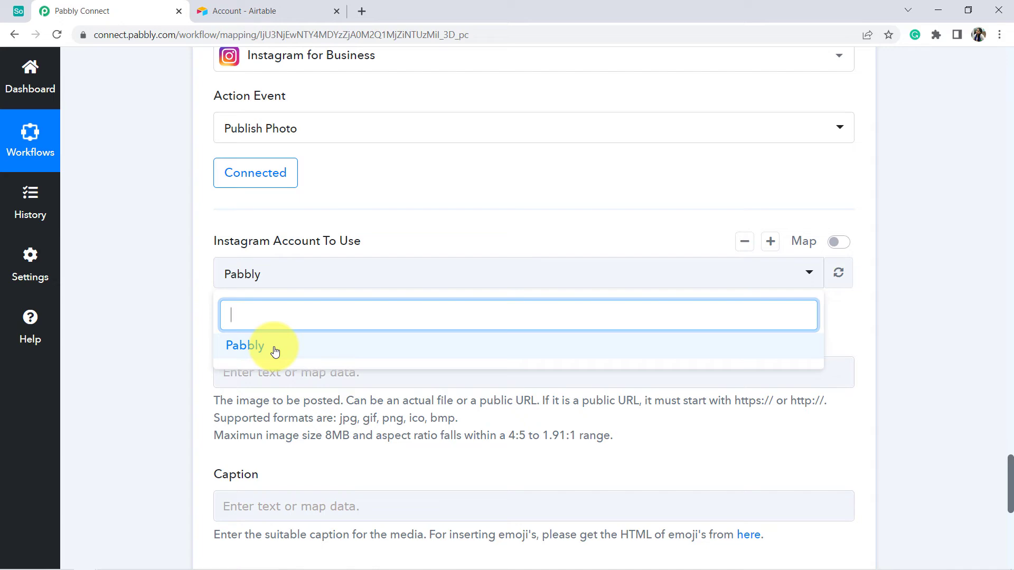
{"action": "left_click", "coordinate": [276, 351]}
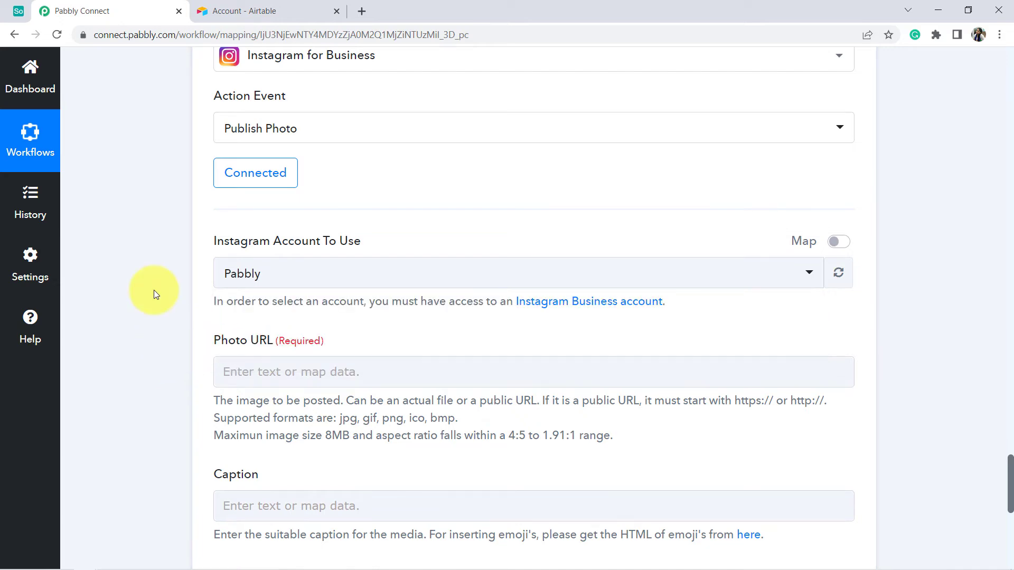
Step: Map the Instagram step's Photo URL to the Image URL field from the Airtable Search Record step
{"action": "scroll", "coordinate": [153, 286], "scroll_direction": "down", "scroll_amount": 3}
{"action": "left_click_drag", "start_coordinate": [221, 208], "coordinate": [302, 209]}
{"action": "left_click_drag", "start_coordinate": [230, 344], "coordinate": [316, 341]}
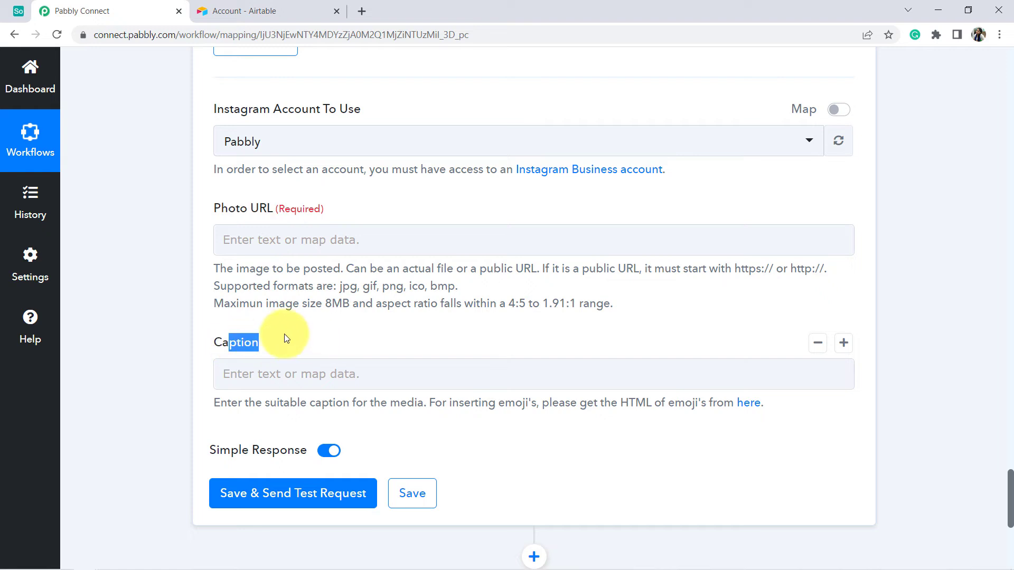
{"action": "left_click", "coordinate": [175, 260]}
{"action": "left_click", "coordinate": [269, 240]}
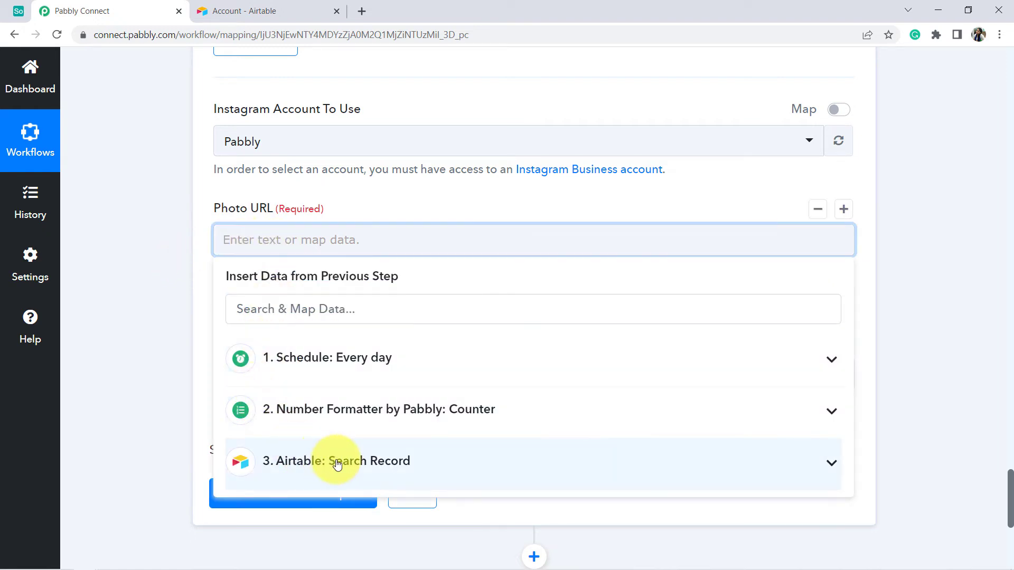
{"action": "left_click", "coordinate": [333, 461]}
{"action": "scroll", "coordinate": [372, 283], "scroll_direction": "down", "scroll_amount": 3}
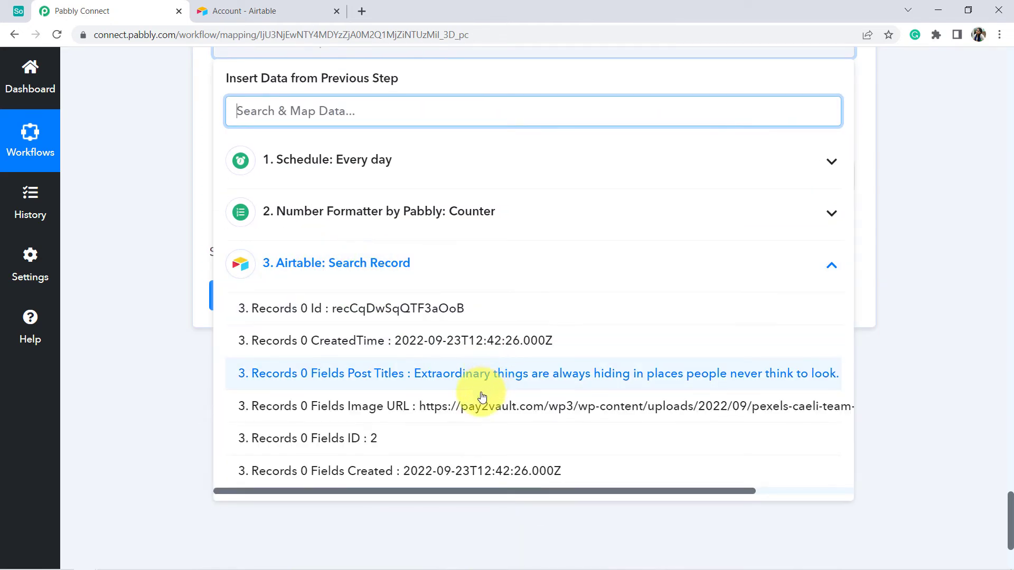
{"action": "left_click", "coordinate": [221, 266]}
Step: Map the Instagram step's Caption to the Post Titles field from the Airtable Search Record step
{"action": "left_click", "coordinate": [271, 200]}
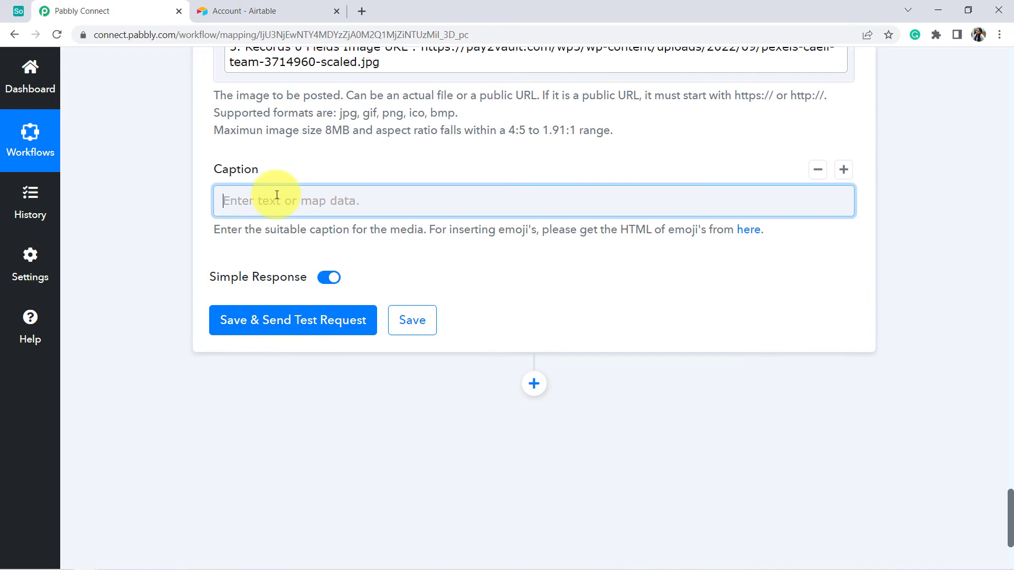
{"action": "left_click", "coordinate": [330, 421]}
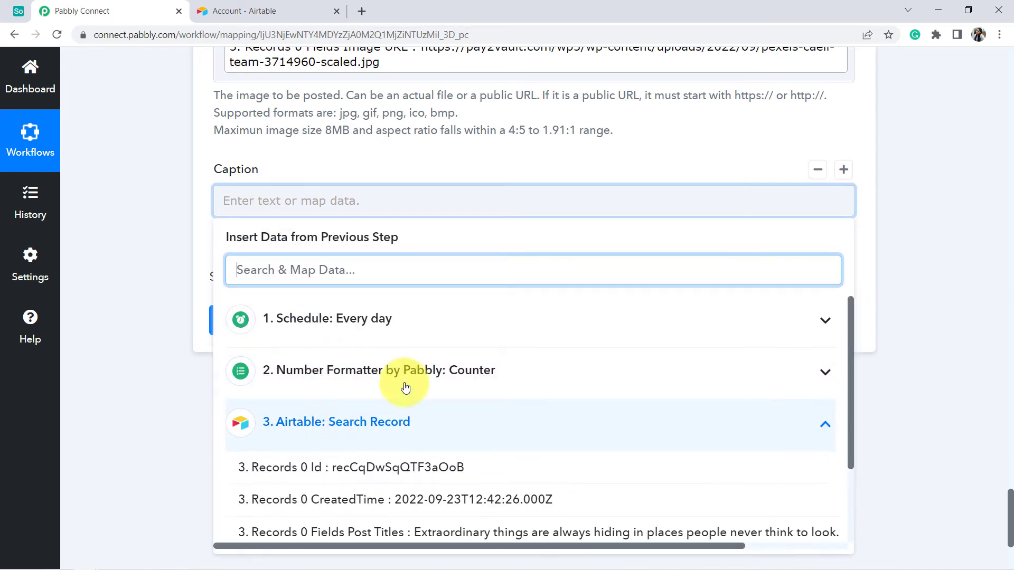
{"action": "scroll", "coordinate": [423, 348], "scroll_direction": "down", "scroll_amount": 2}
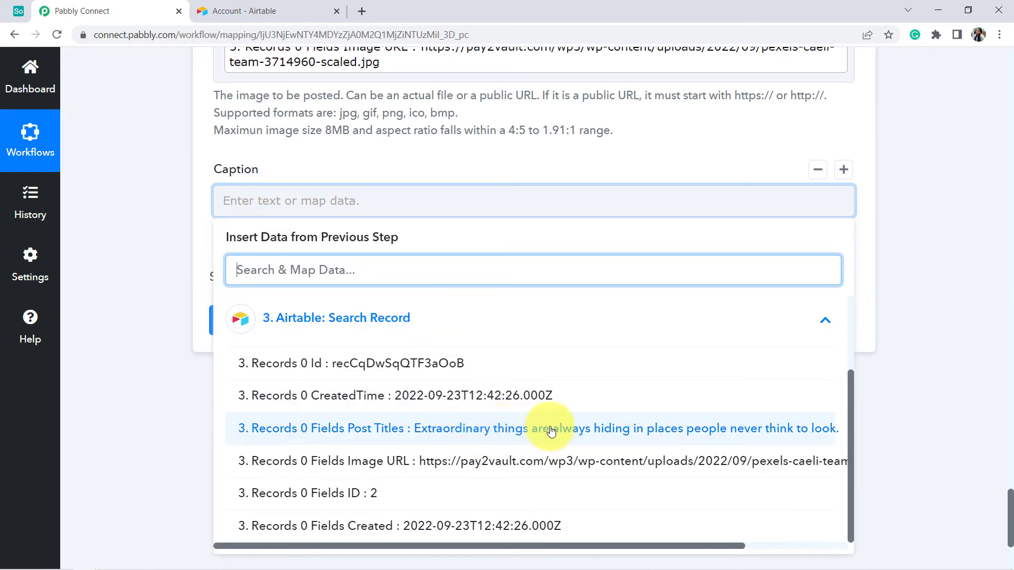
{"action": "left_click", "coordinate": [530, 433]}
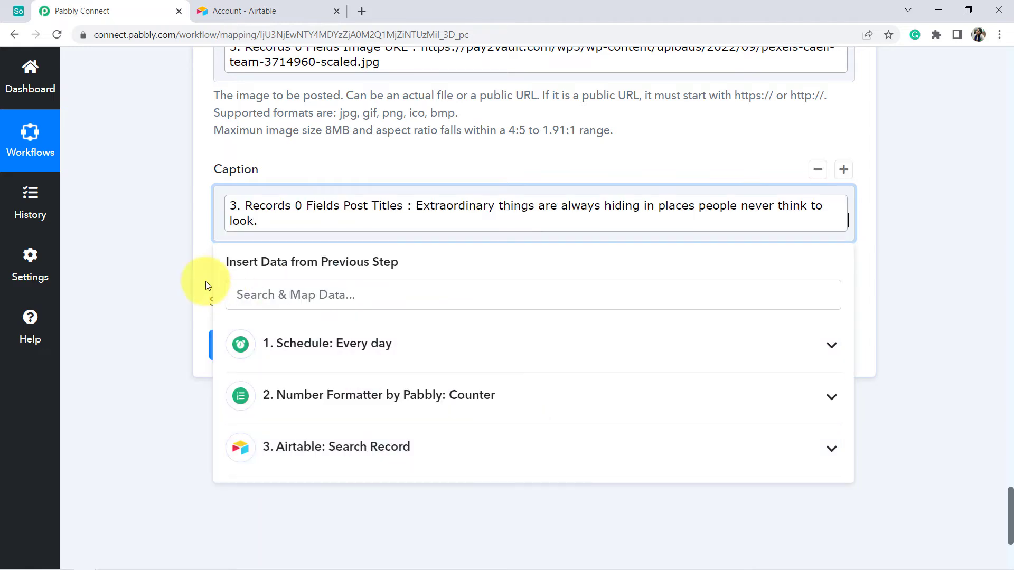
{"action": "left_click", "coordinate": [164, 284]}
Step: Review the mapped Instagram fields against the Airtable response, and save the step while sending a test request
{"action": "scroll", "coordinate": [164, 283], "scroll_direction": "up", "scroll_amount": 3}
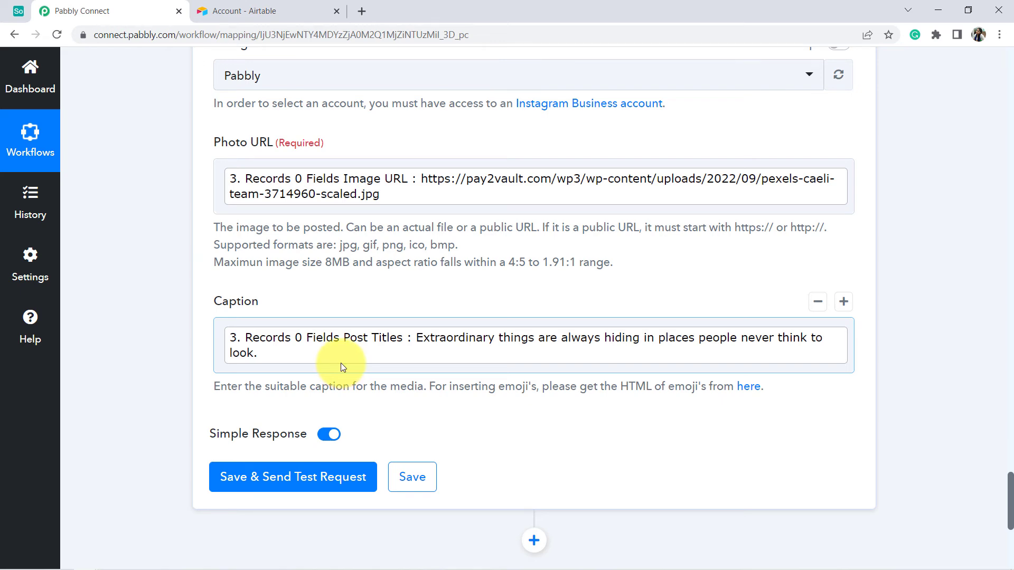
{"action": "scroll", "coordinate": [395, 281], "scroll_direction": "up", "scroll_amount": 12}
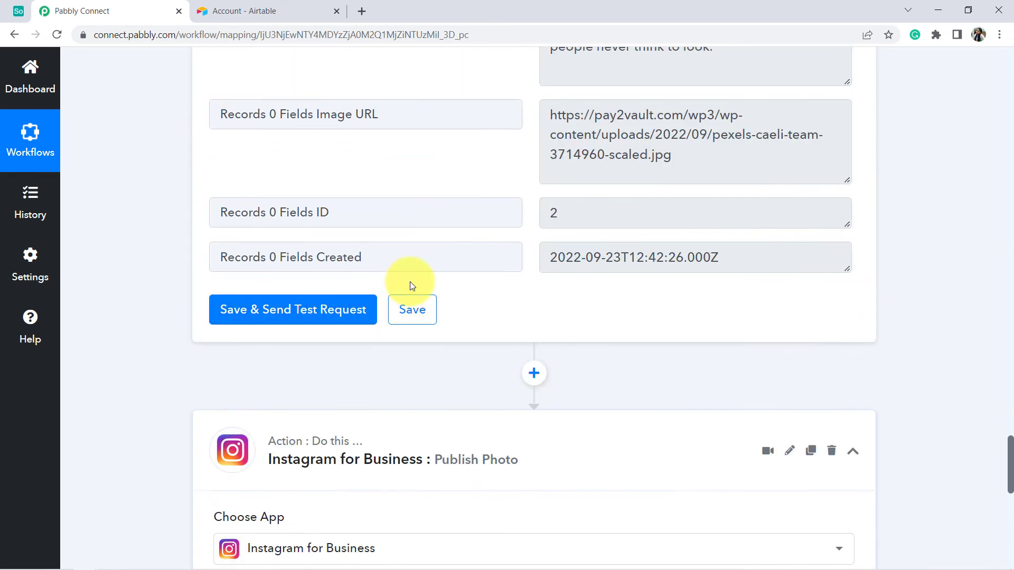
{"action": "scroll", "coordinate": [411, 285], "scroll_direction": "up", "scroll_amount": 1}
{"action": "scroll", "coordinate": [433, 298], "scroll_direction": "down", "scroll_amount": 6}
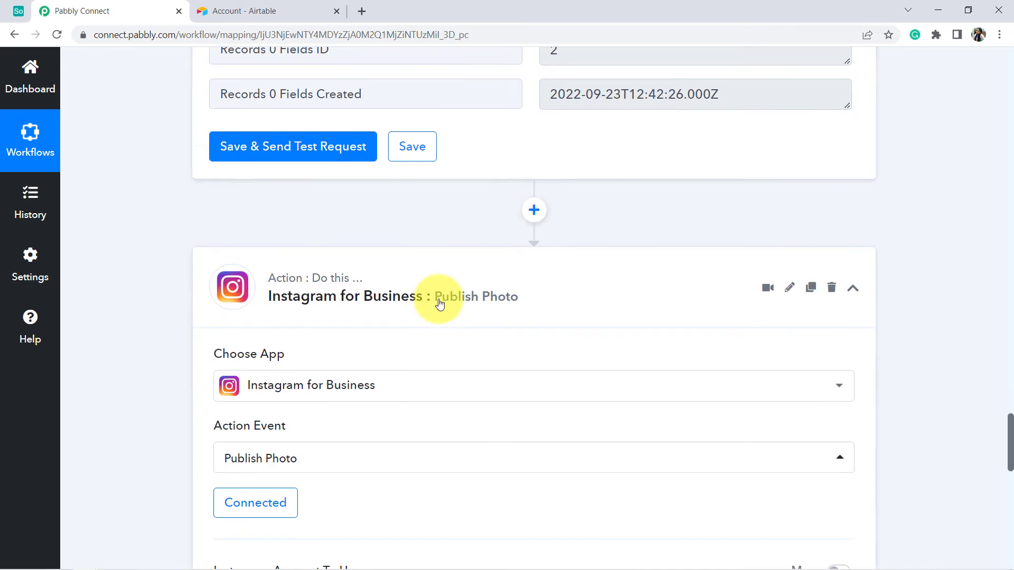
{"action": "scroll", "coordinate": [436, 300], "scroll_direction": "down", "scroll_amount": 13}
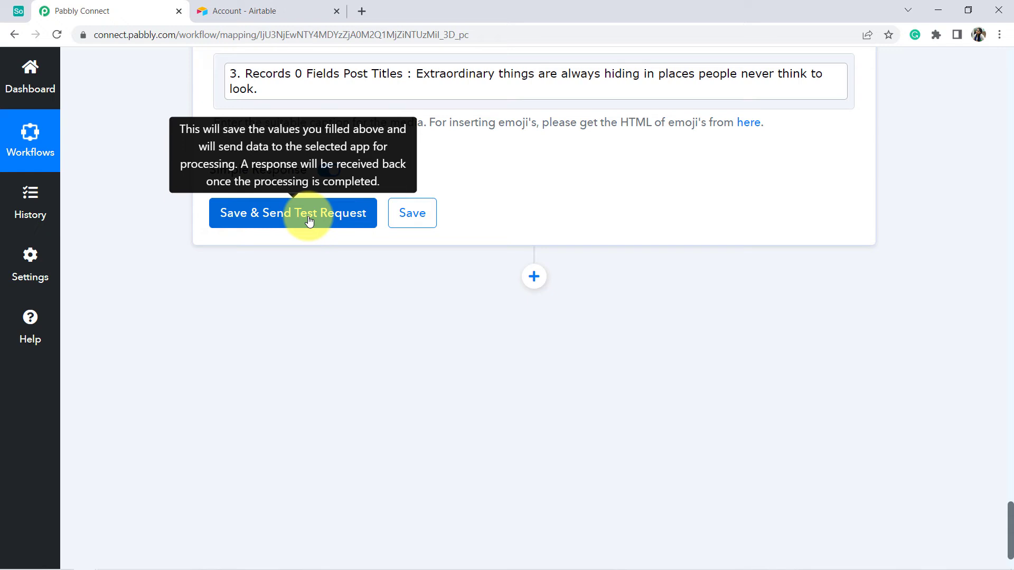
{"action": "left_click", "coordinate": [309, 221]}
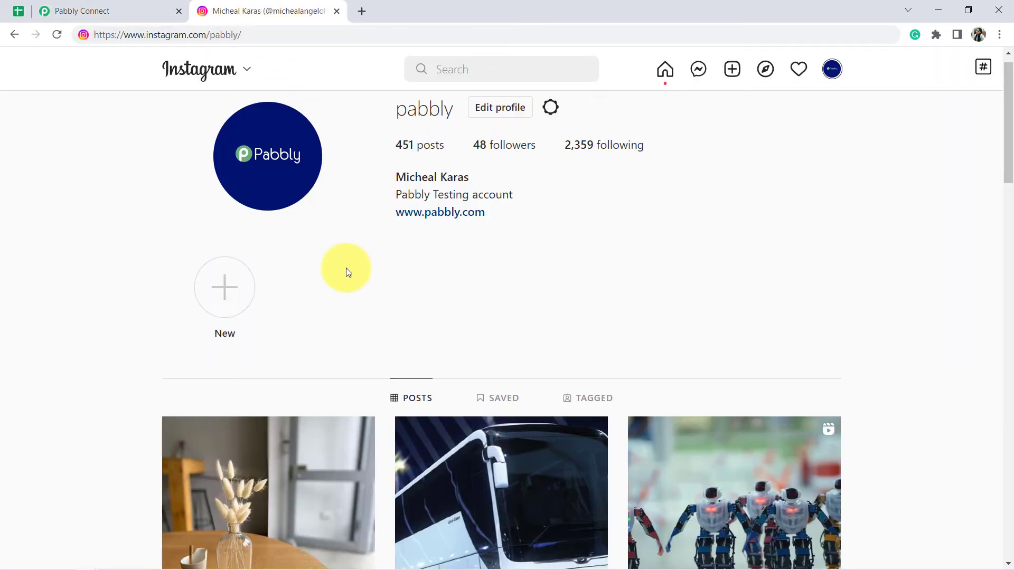
Step: Open the newest post on the Instagram profile and compare its photo and caption with the workflow's mapped data
{"action": "scroll", "coordinate": [347, 270], "scroll_direction": "down", "scroll_amount": 4}
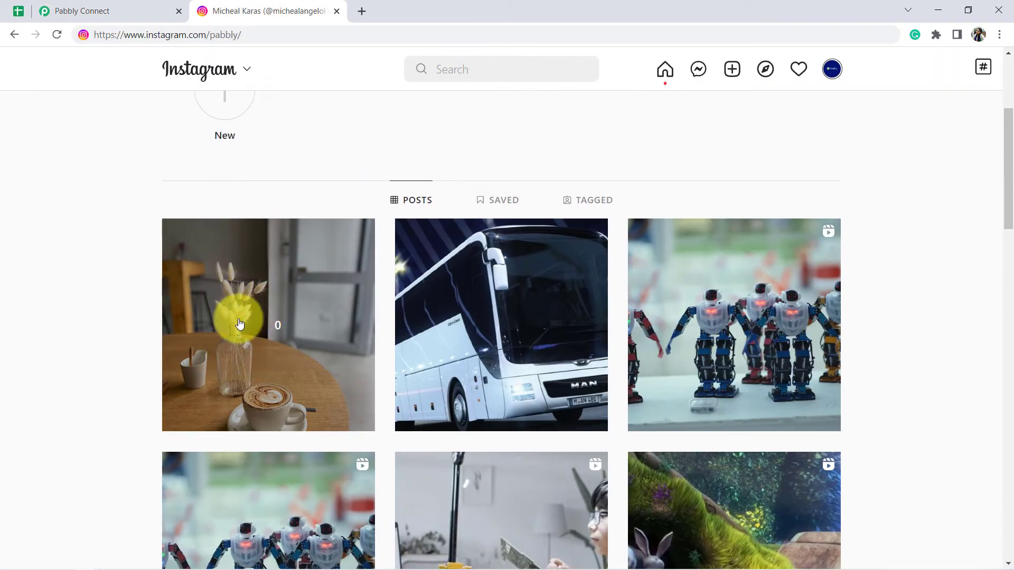
{"action": "left_click", "coordinate": [225, 302]}
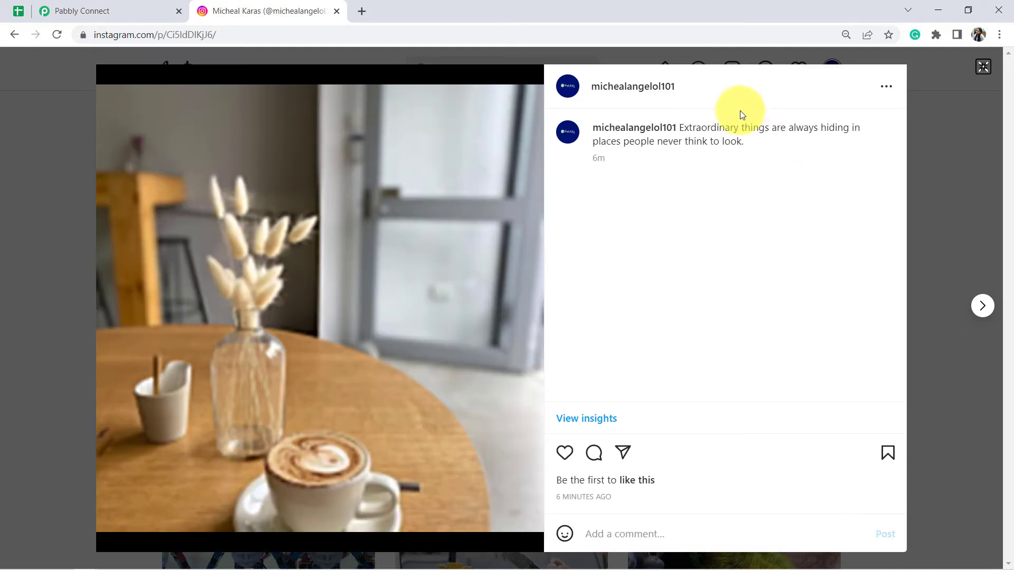
{"action": "left_click_drag", "start_coordinate": [691, 129], "coordinate": [723, 153]}
{"action": "left_click", "coordinate": [713, 146]}
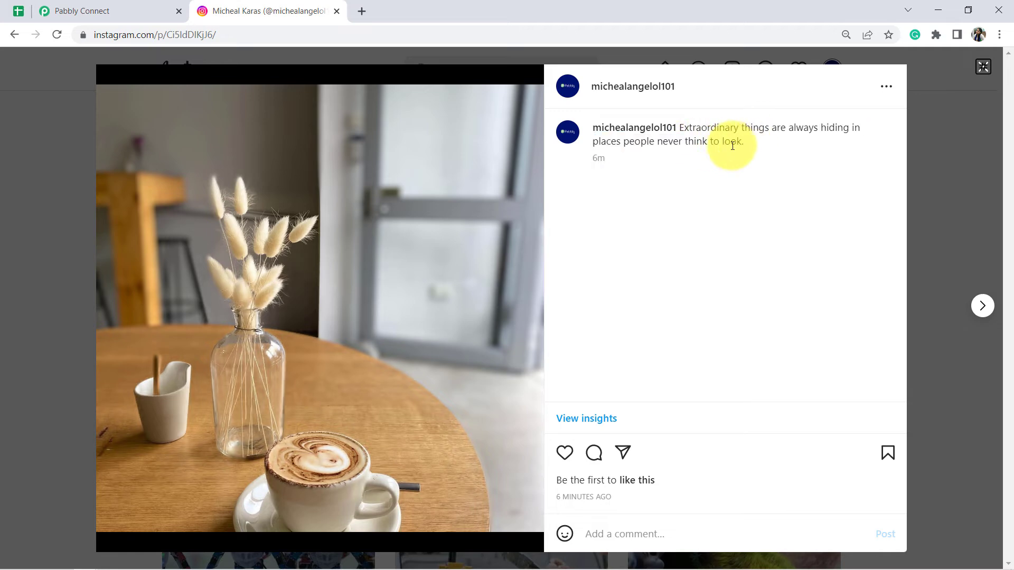
{"action": "left_click", "coordinate": [132, 6]}
{"action": "left_click", "coordinate": [430, 71]}
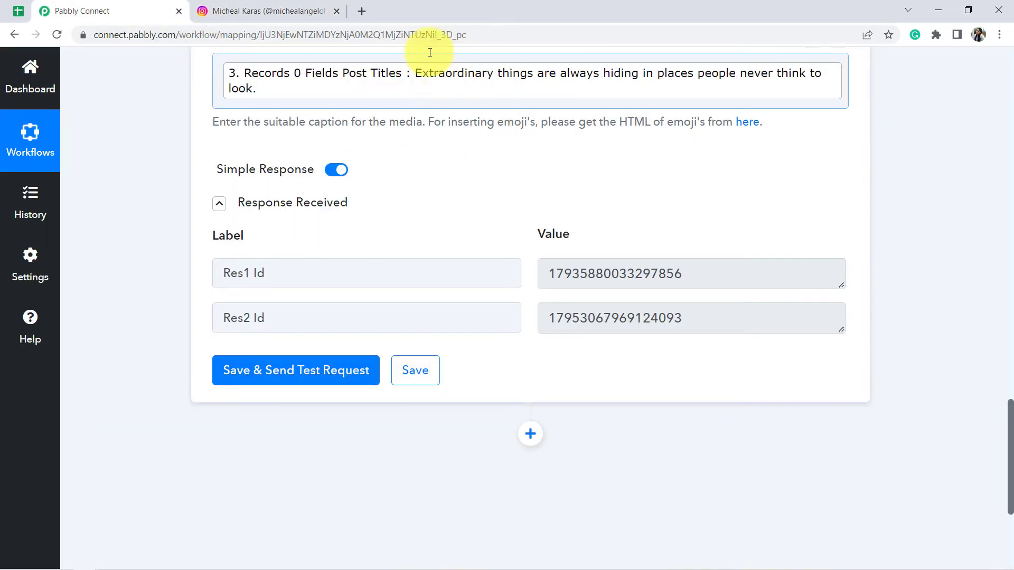
{"action": "left_click", "coordinate": [265, 7]}
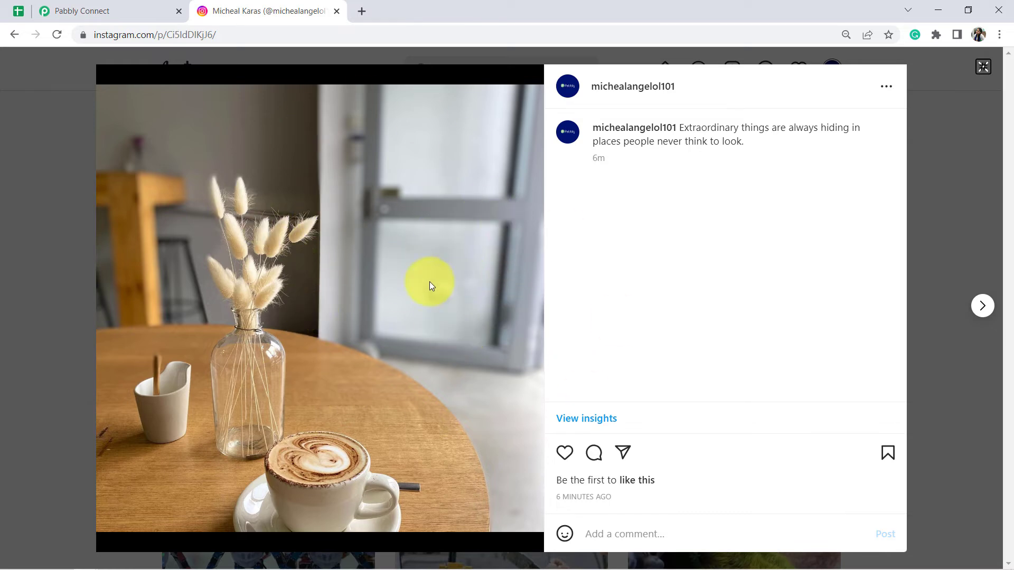
Step: Return to Pabbly Connect, add an action step after the Instagram step, and choose Facebook Pages as its app
{"action": "left_click", "coordinate": [129, 6]}
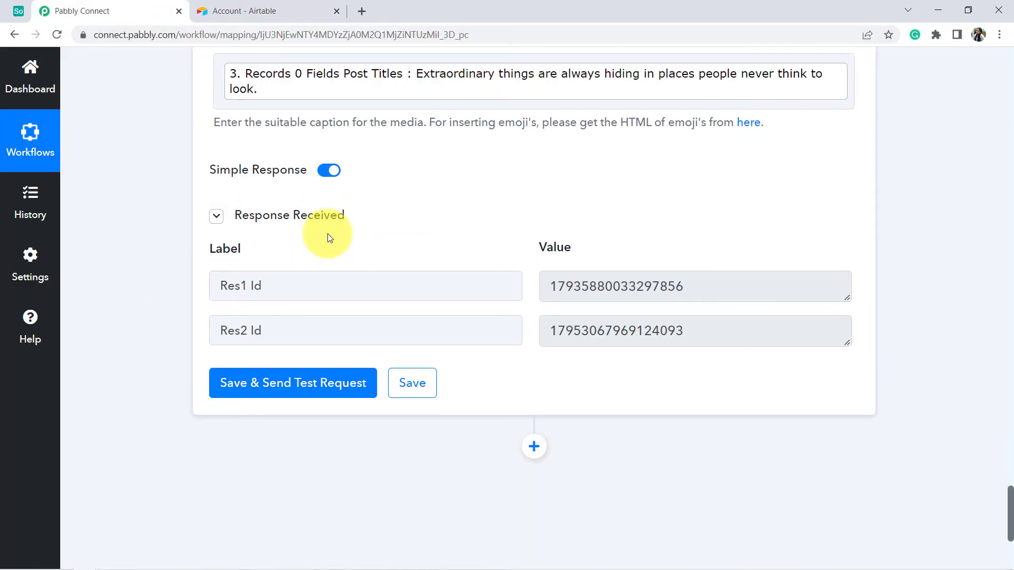
{"action": "scroll", "coordinate": [328, 236], "scroll_direction": "down", "scroll_amount": 3}
{"action": "scroll", "coordinate": [328, 237], "scroll_direction": "down", "scroll_amount": 1}
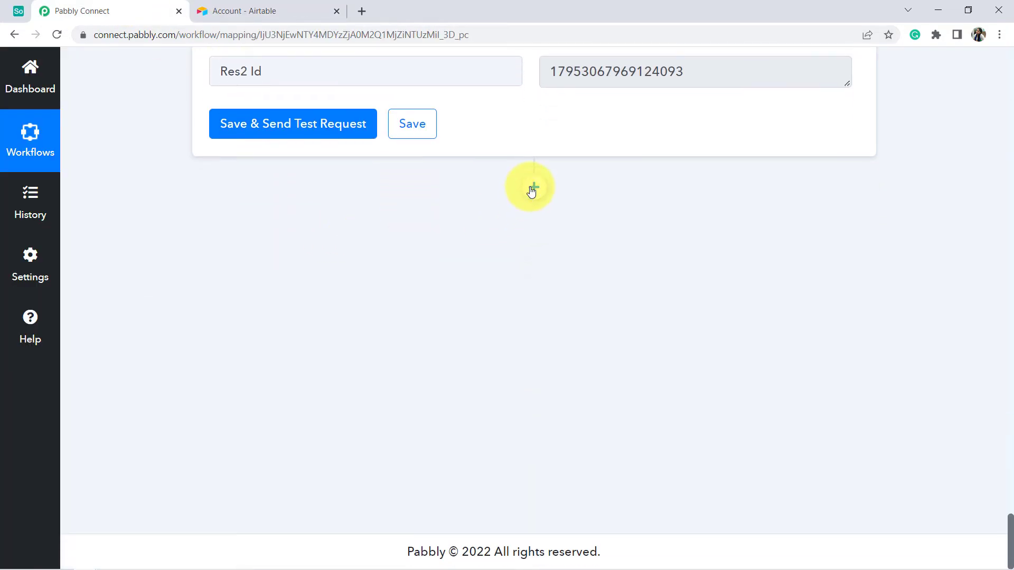
{"action": "left_click", "coordinate": [531, 188]}
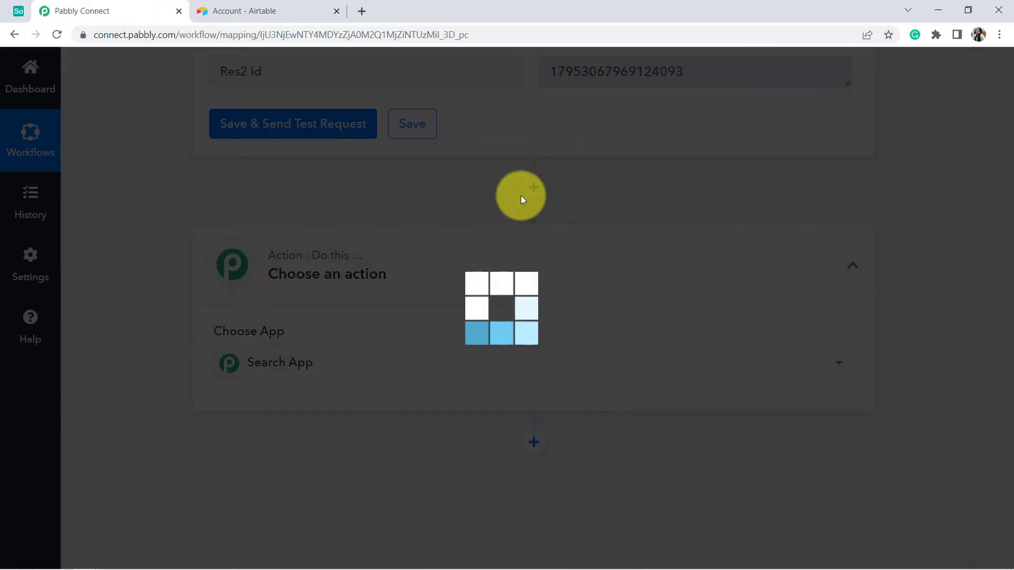
{"action": "left_click", "coordinate": [269, 362]}
{"action": "type", "text": "f"}
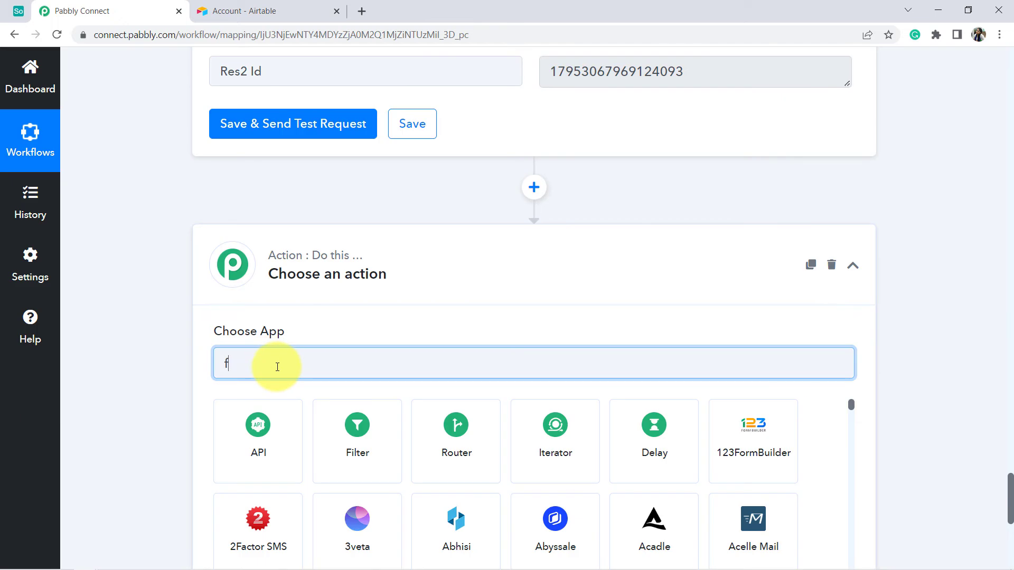
{"action": "type", "text": "aceb"}
{"action": "scroll", "coordinate": [390, 262], "scroll_direction": "down", "scroll_amount": 1}
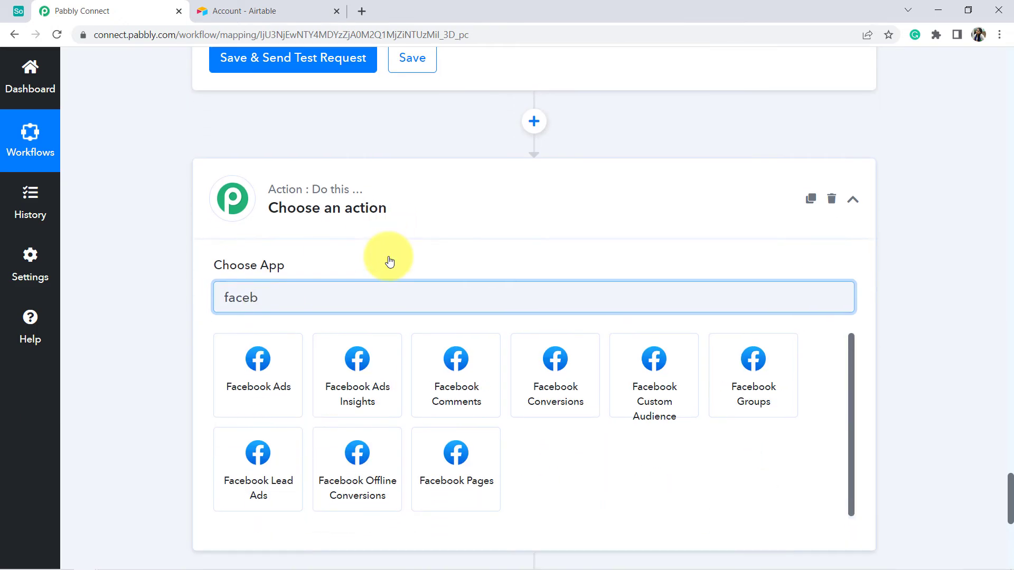
{"action": "left_click", "coordinate": [462, 467]}
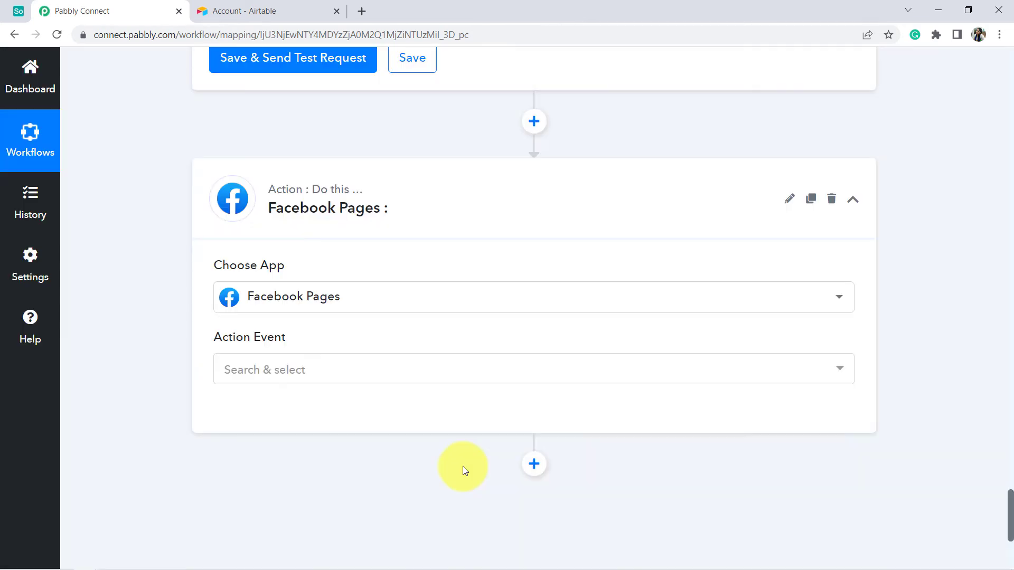
Step: Set the Facebook Pages step's action event to Create Page Post and authenticate it through a new connection
{"action": "left_click", "coordinate": [279, 373]}
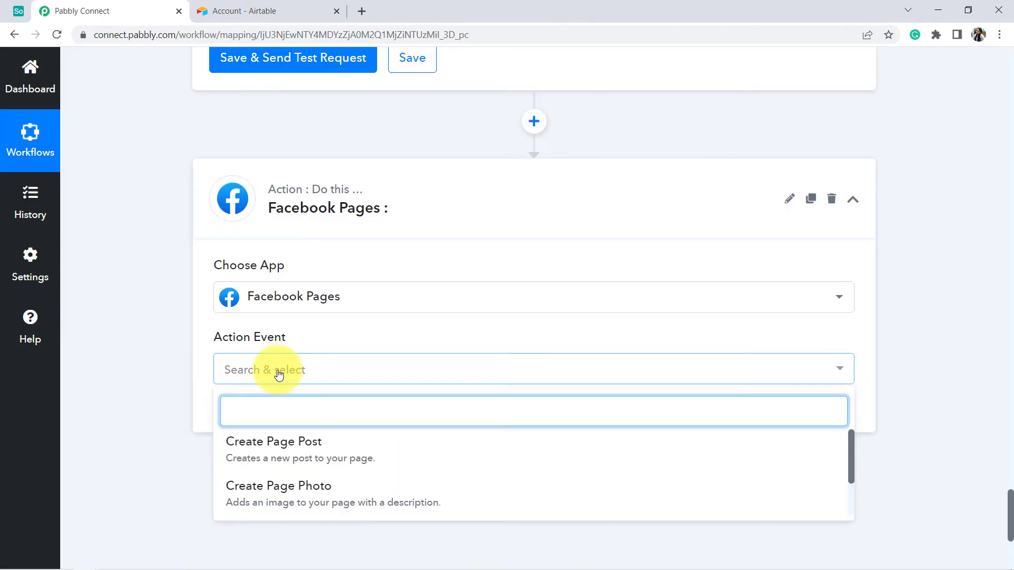
{"action": "left_click", "coordinate": [280, 450]}
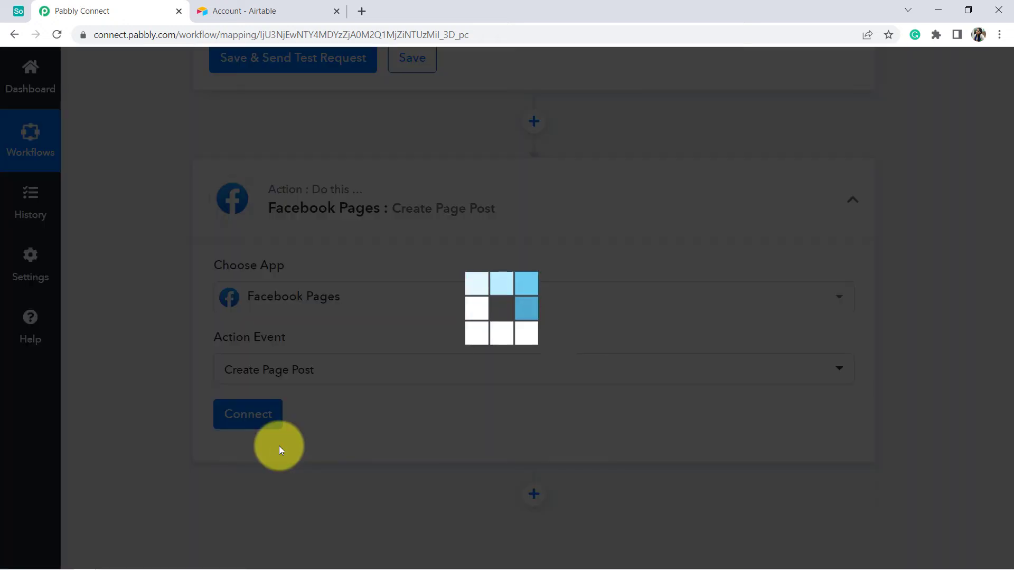
{"action": "left_click", "coordinate": [248, 421]}
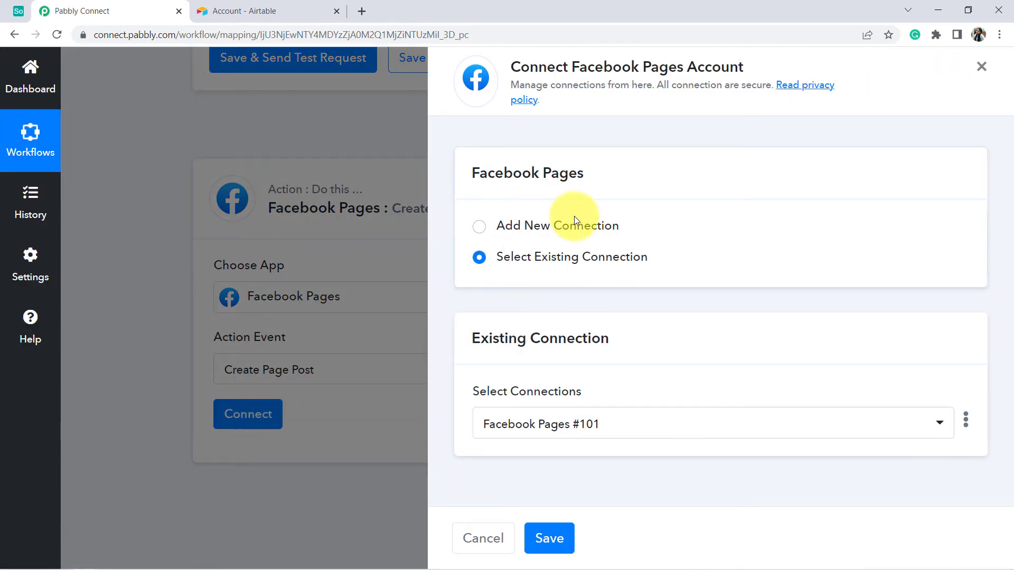
{"action": "left_click", "coordinate": [575, 222]}
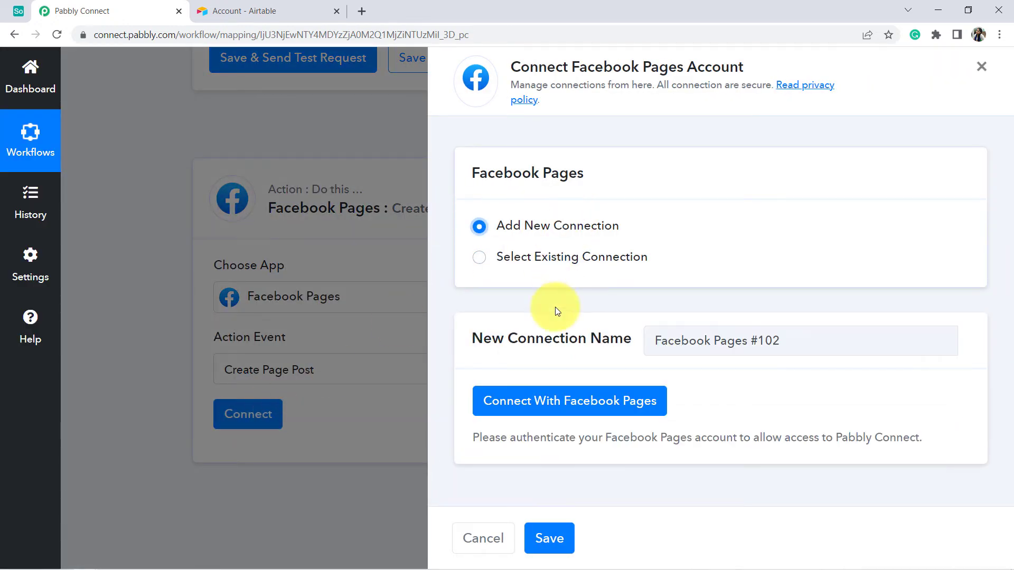
{"action": "left_click", "coordinate": [525, 401]}
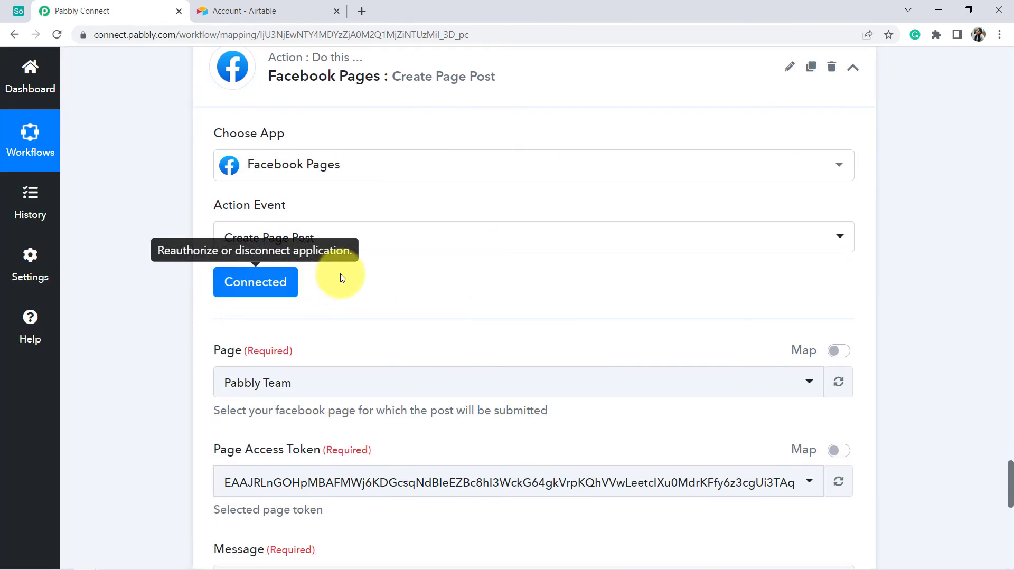
Step: Check the Facebook step's Page setting, switch to Facebook, and open the Lakshya Coaching Classes page from the managed pages
{"action": "scroll", "coordinate": [347, 272], "scroll_direction": "down", "scroll_amount": 2}
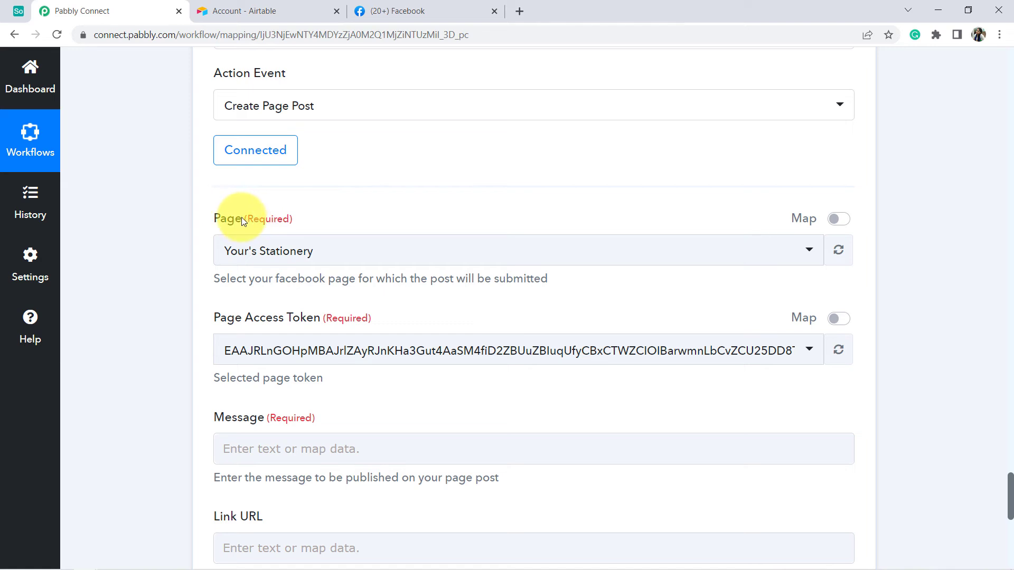
{"action": "left_click_drag", "start_coordinate": [275, 280], "coordinate": [450, 283]}
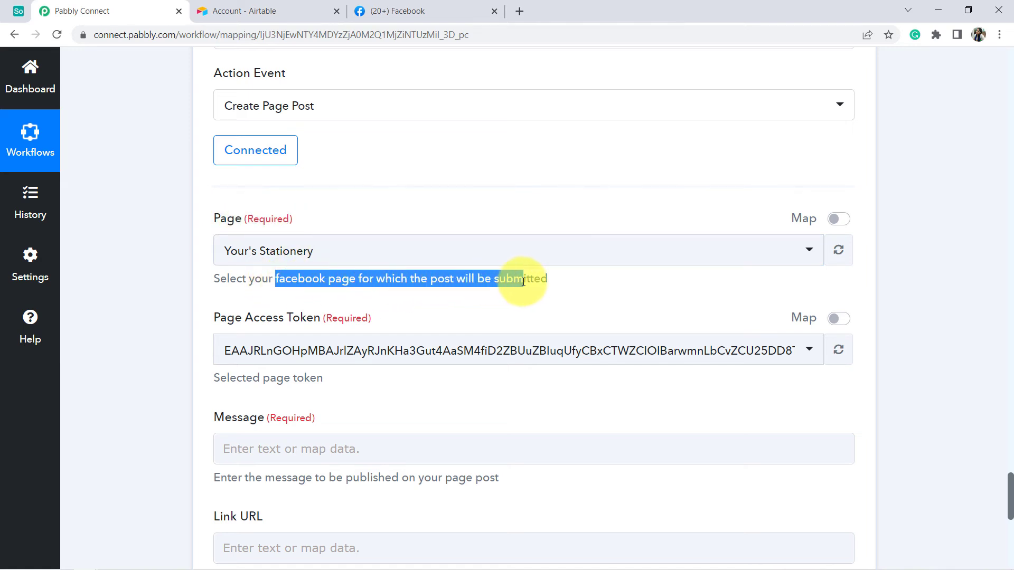
{"action": "left_click", "coordinate": [411, 13]}
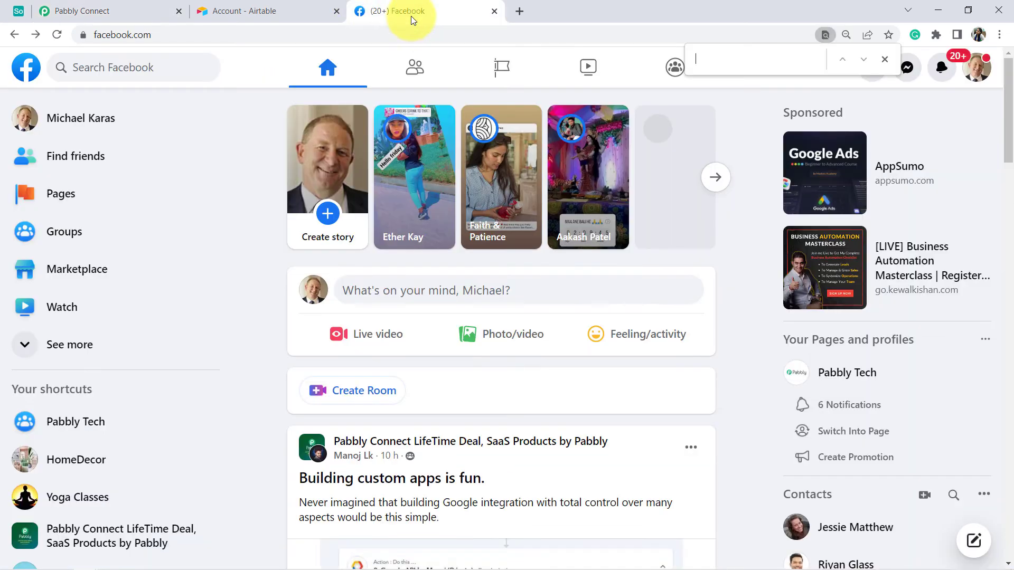
{"action": "left_click", "coordinate": [505, 70]}
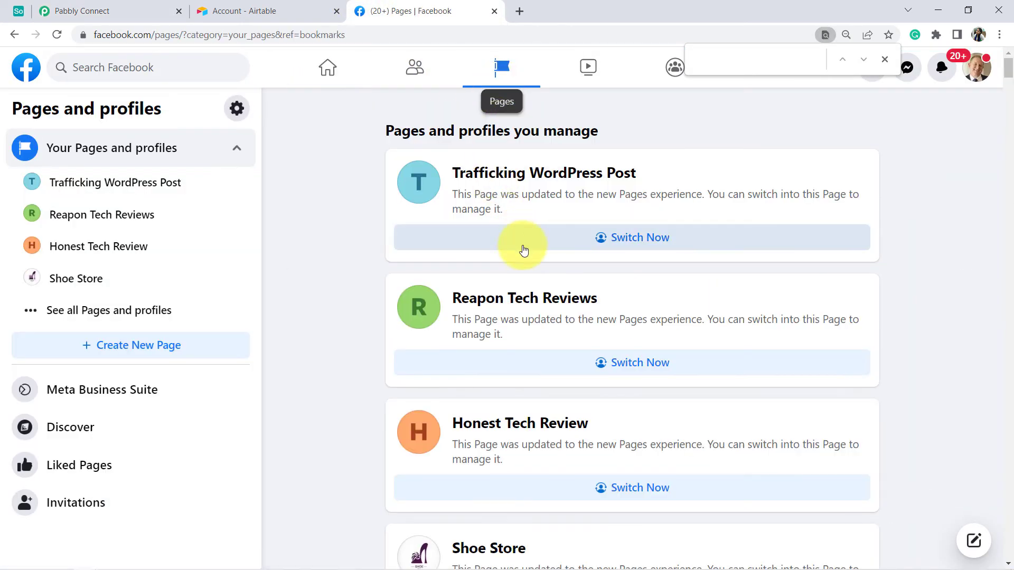
{"action": "scroll", "coordinate": [523, 248], "scroll_direction": "down", "scroll_amount": 4}
{"action": "scroll", "coordinate": [525, 256], "scroll_direction": "down", "scroll_amount": 15}
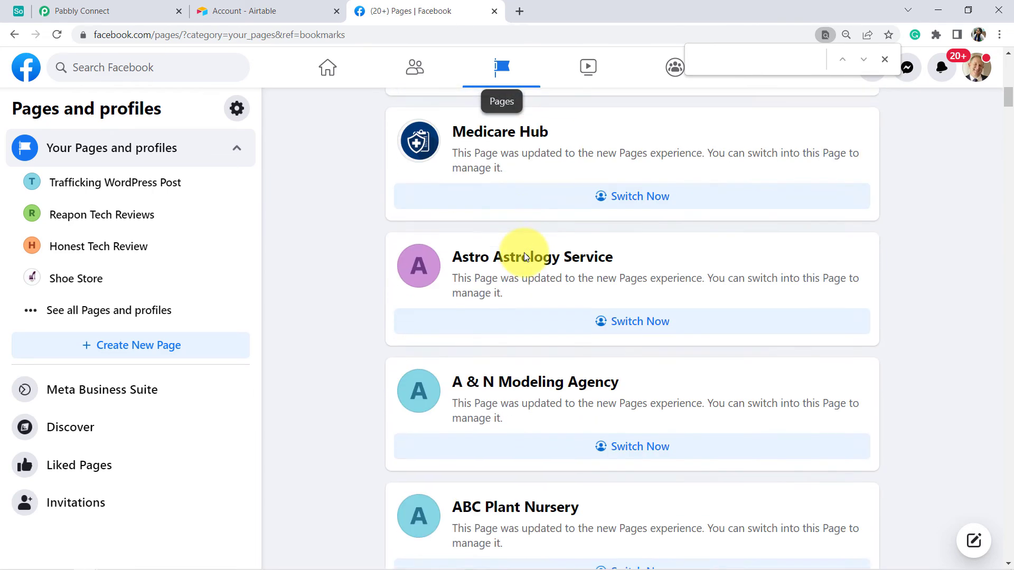
{"action": "scroll", "coordinate": [526, 257], "scroll_direction": "down", "scroll_amount": 4}
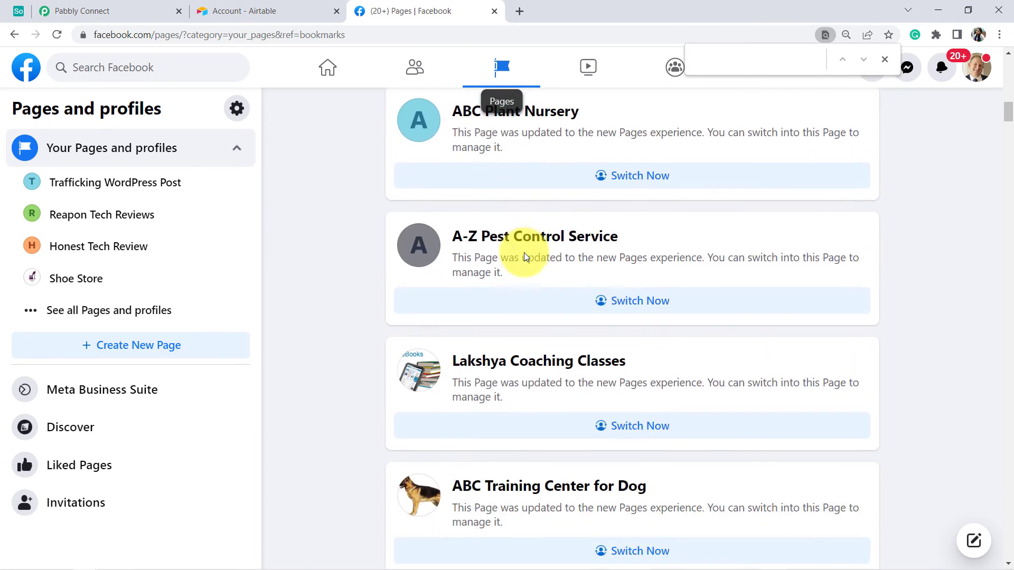
{"action": "left_click", "coordinate": [533, 366]}
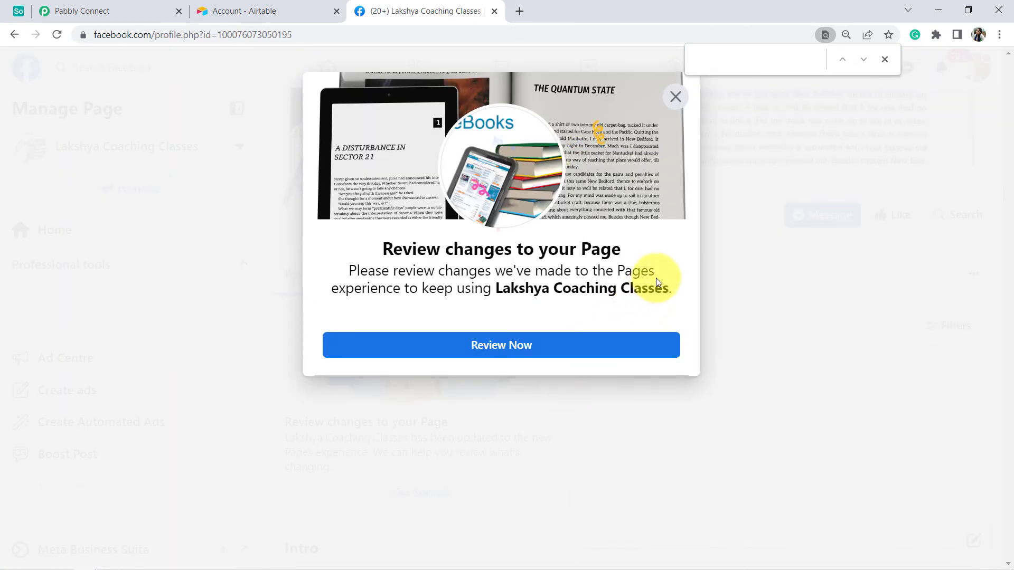
Step: Dismiss the Page review notice, reduce the browser zoom by one level, and look through the existing content on the Lakshya Coaching Classes page
{"action": "left_click", "coordinate": [675, 99]}
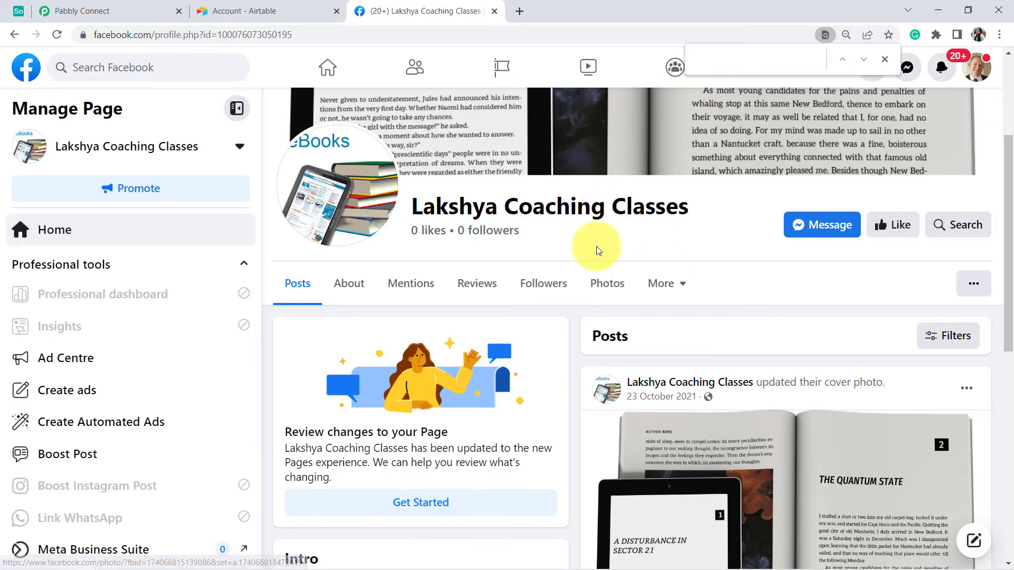
{"action": "left_click", "coordinate": [1000, 34]}
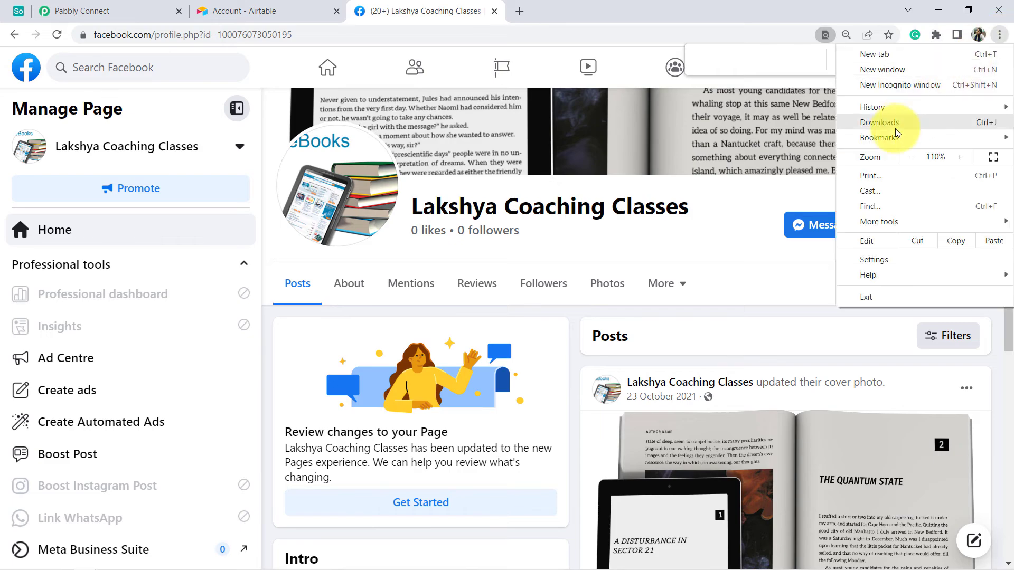
{"action": "left_click", "coordinate": [912, 157]}
{"action": "left_click", "coordinate": [543, 272]}
{"action": "scroll", "coordinate": [546, 274], "scroll_direction": "down", "scroll_amount": 6}
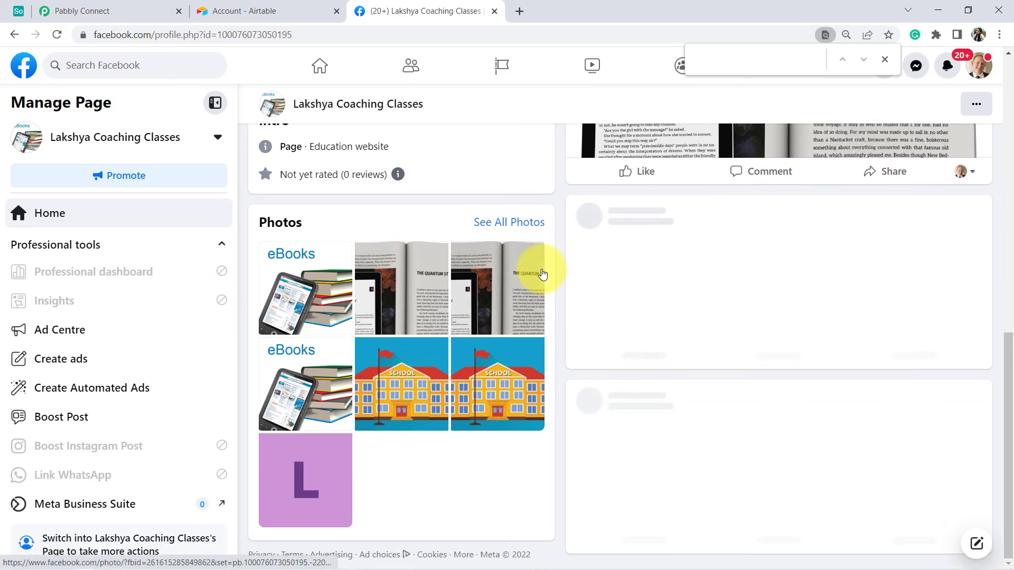
{"action": "scroll", "coordinate": [540, 271], "scroll_direction": "up", "scroll_amount": 10}
Step: Return to Pabbly Connect and set the Facebook Pages step's Page to Lakshya Coaching Classes
{"action": "left_click", "coordinate": [252, 10]}
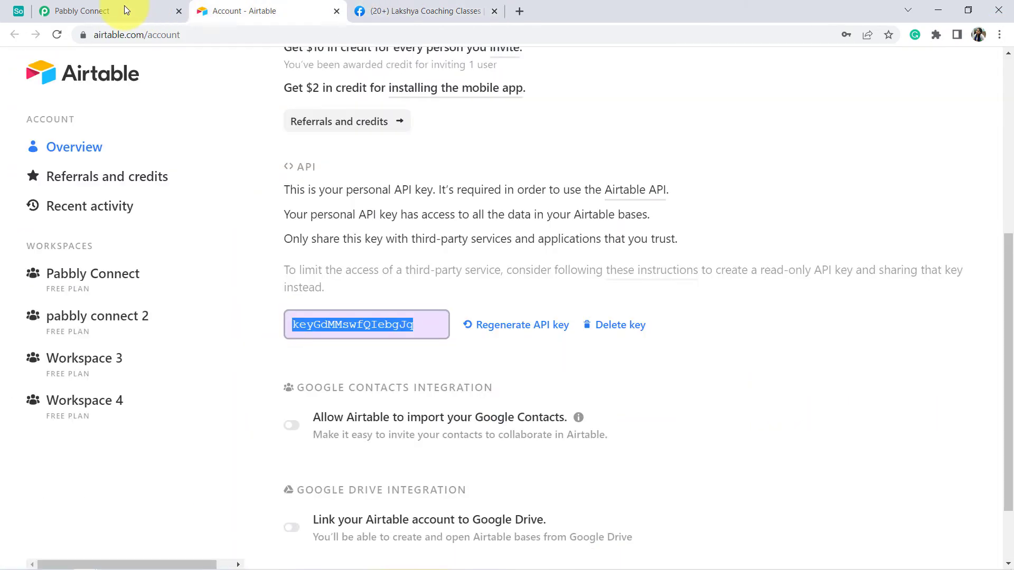
{"action": "left_click", "coordinate": [126, 7]}
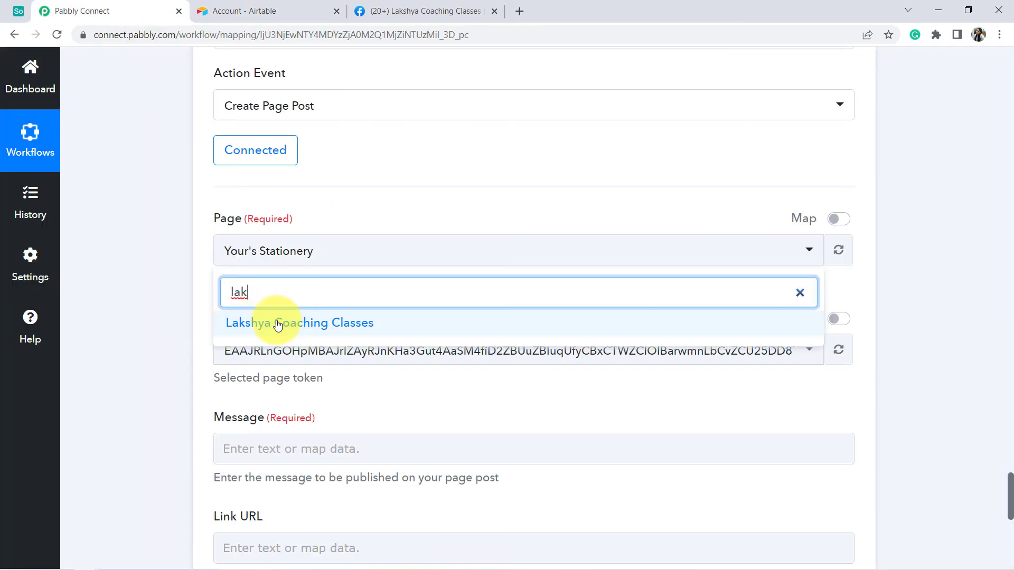
{"action": "left_click", "coordinate": [256, 324]}
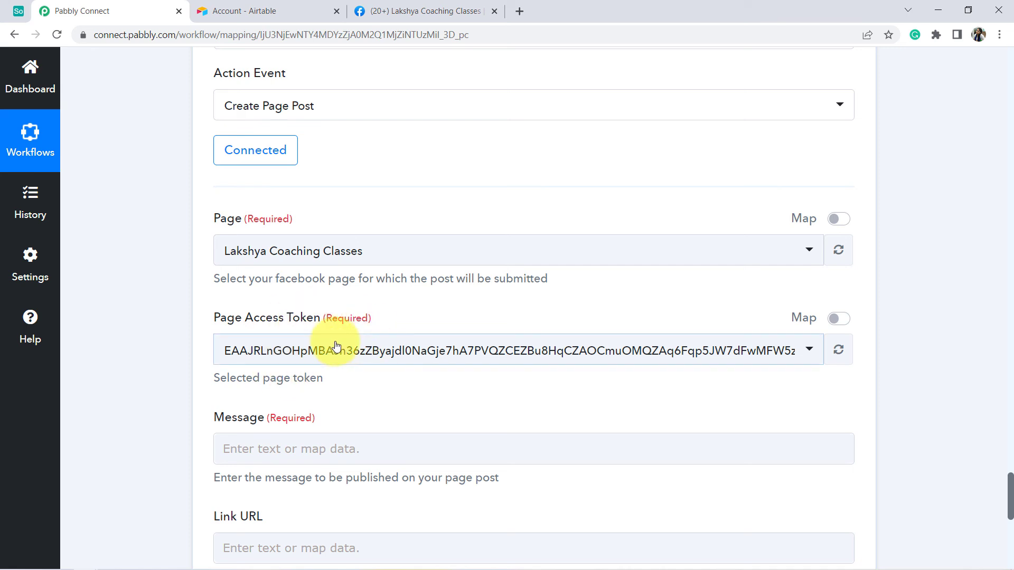
Step: Map the Facebook post's Message to the Post Titles field from the Airtable Search Record step
{"action": "scroll", "coordinate": [363, 312], "scroll_direction": "down", "scroll_amount": 1}
{"action": "scroll", "coordinate": [366, 313], "scroll_direction": "down", "scroll_amount": 1}
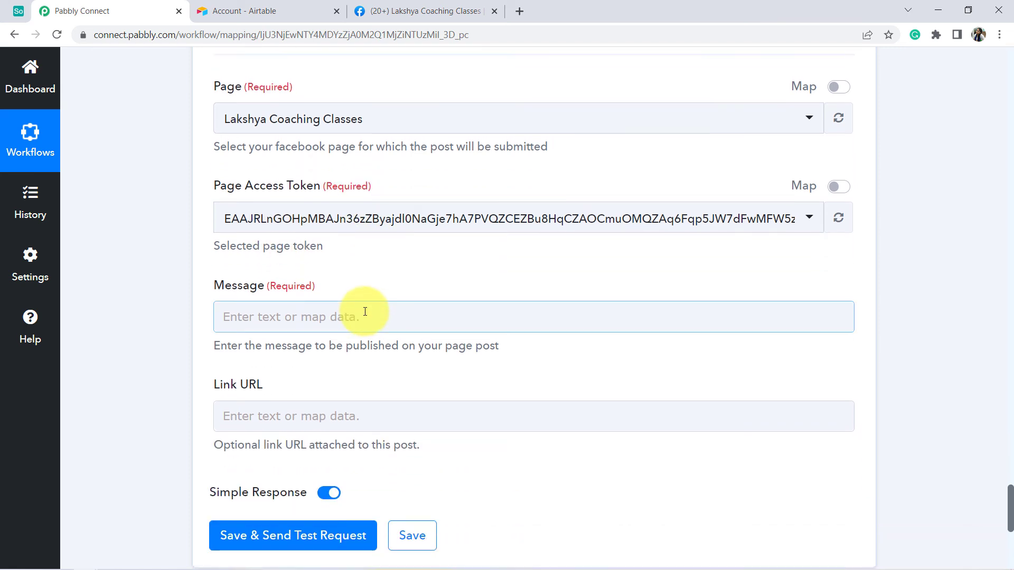
{"action": "scroll", "coordinate": [383, 276], "scroll_direction": "down", "scroll_amount": 1}
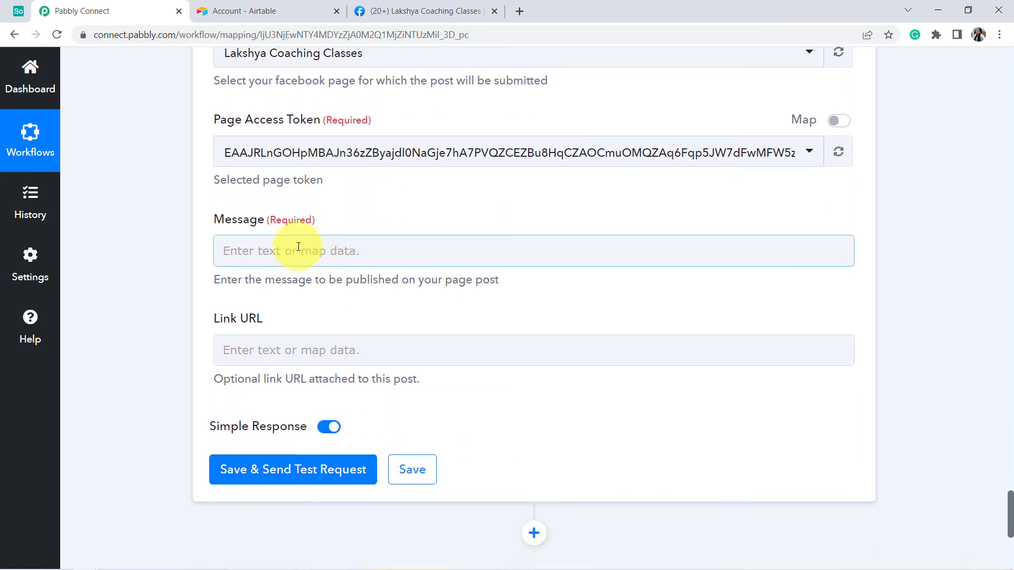
{"action": "left_click", "coordinate": [262, 251]}
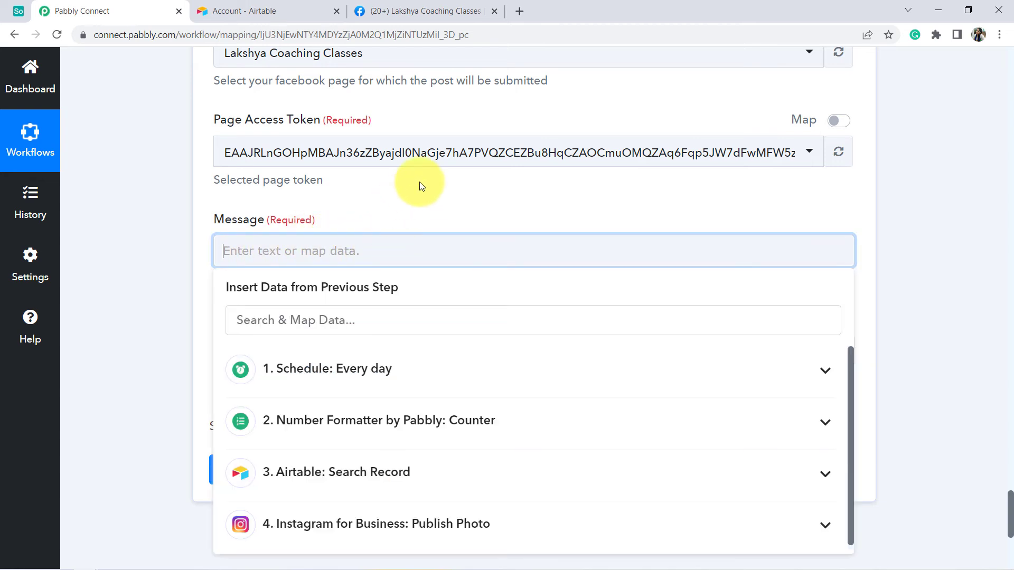
{"action": "scroll", "coordinate": [420, 182], "scroll_direction": "down", "scroll_amount": 1}
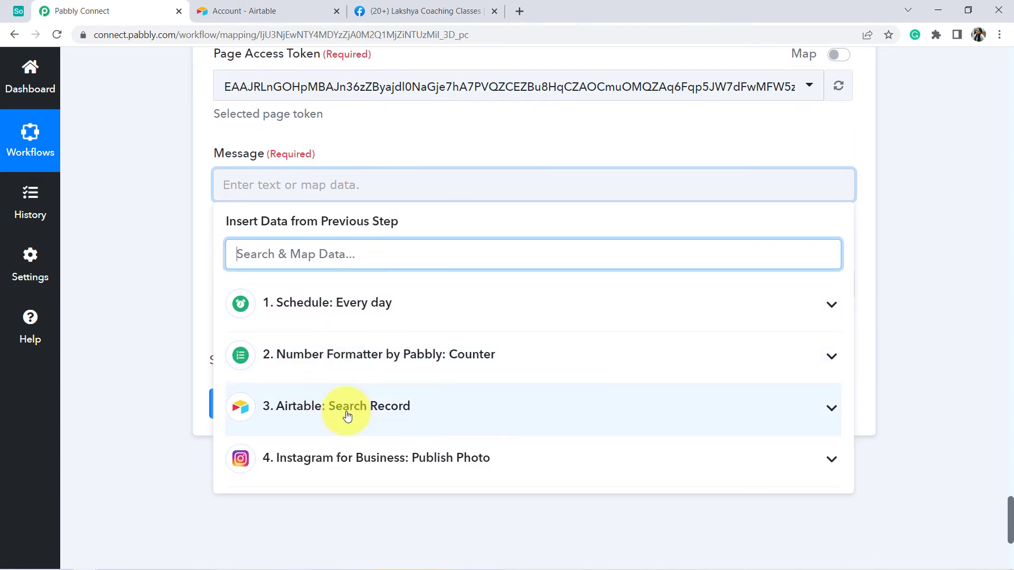
{"action": "left_click", "coordinate": [347, 416]}
{"action": "scroll", "coordinate": [407, 384], "scroll_direction": "down", "scroll_amount": 3}
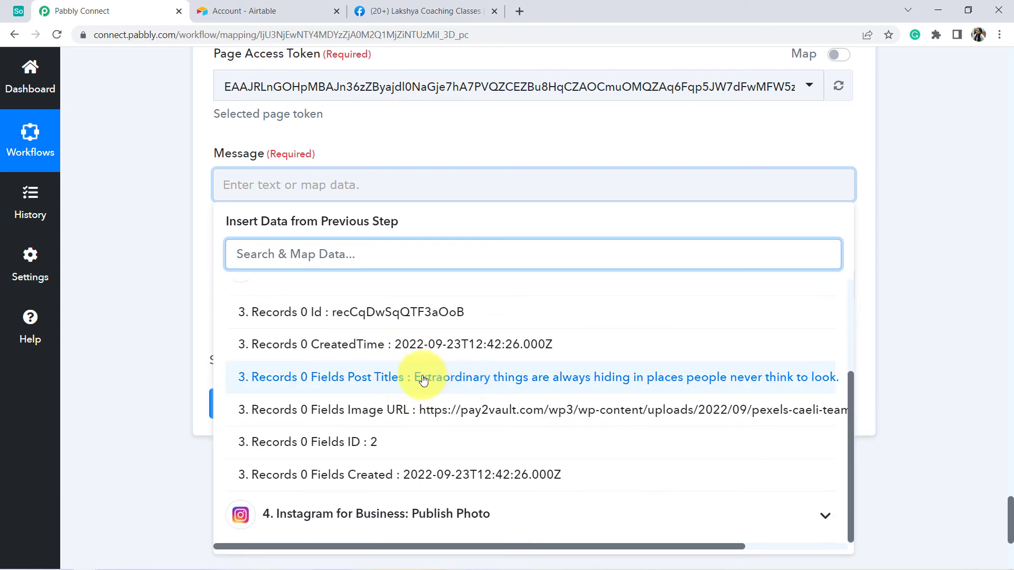
{"action": "left_click", "coordinate": [462, 380]}
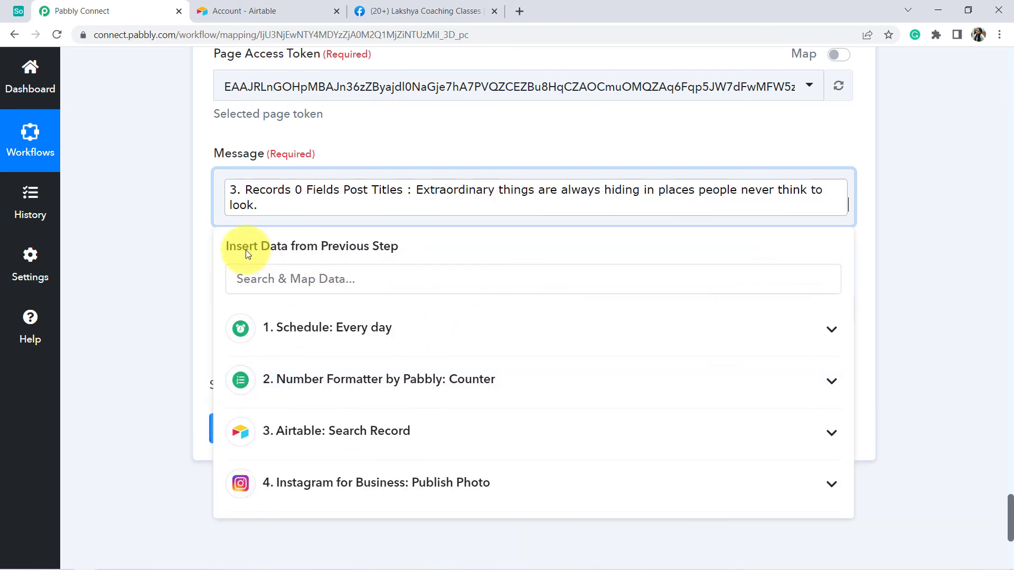
{"action": "left_click", "coordinate": [154, 241]}
Step: Map the Facebook post's Link URL to the Airtable Image URL field, then save the step and send a test request
{"action": "scroll", "coordinate": [154, 241], "scroll_direction": "down", "scroll_amount": 3}
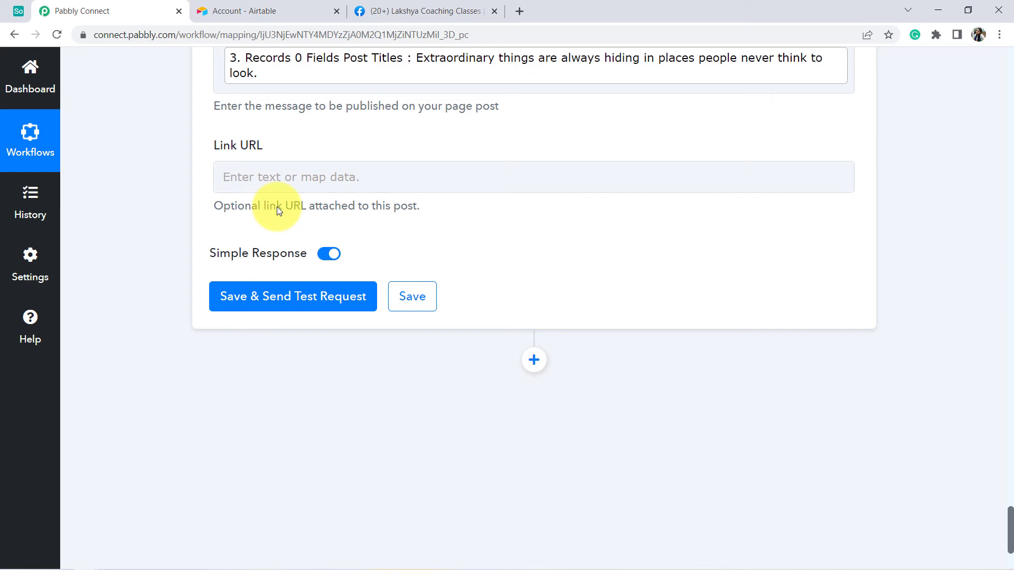
{"action": "left_click", "coordinate": [290, 177]}
{"action": "left_click", "coordinate": [322, 398]}
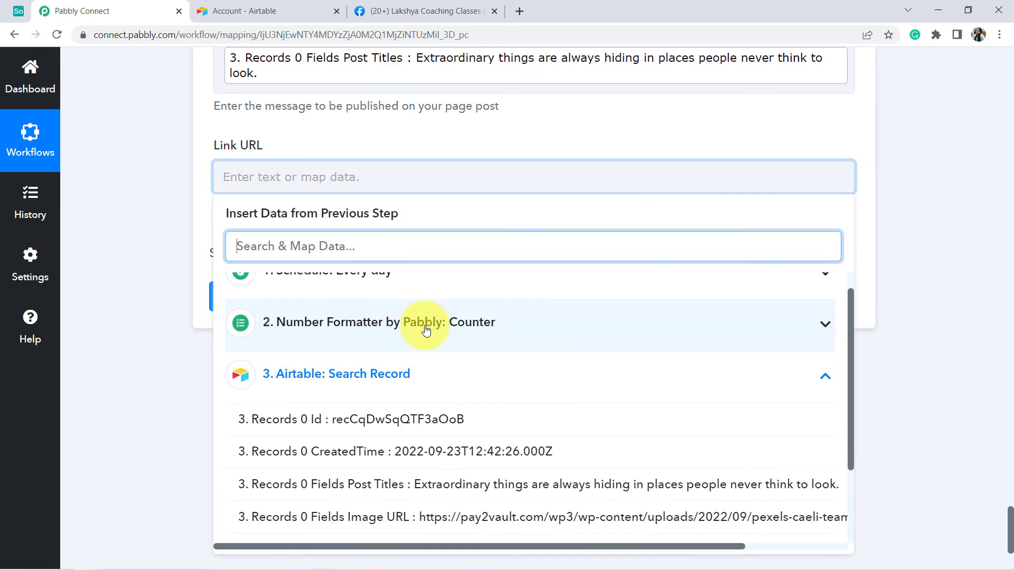
{"action": "scroll", "coordinate": [369, 323], "scroll_direction": "down", "scroll_amount": 3}
{"action": "left_click", "coordinate": [542, 417]}
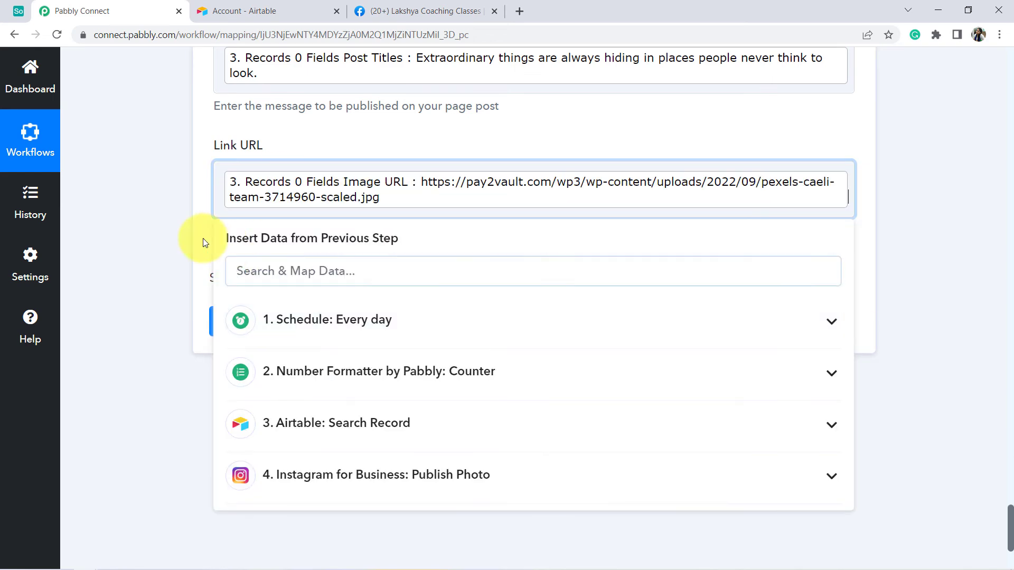
{"action": "left_click", "coordinate": [167, 261]}
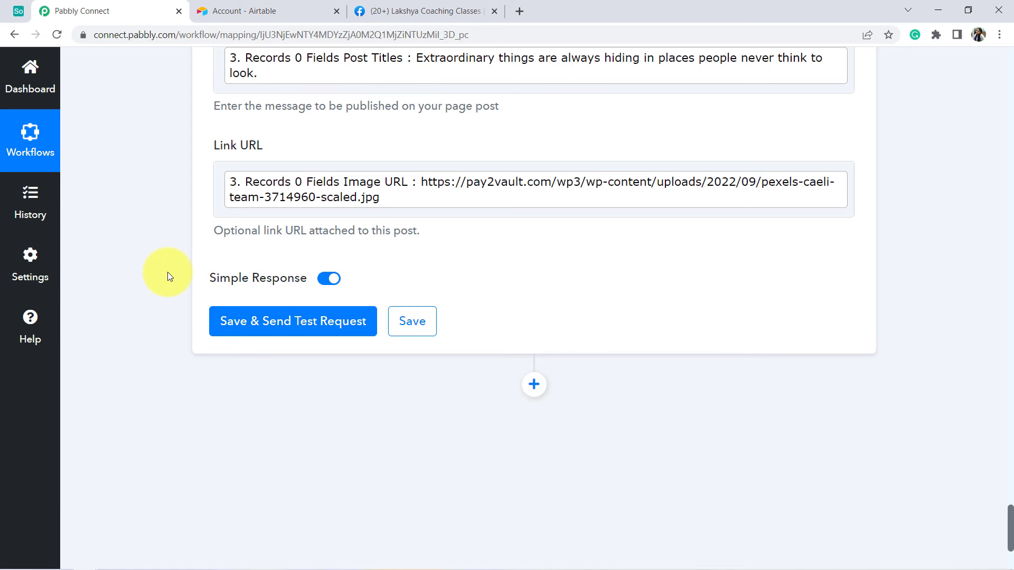
{"action": "left_click", "coordinate": [274, 327]}
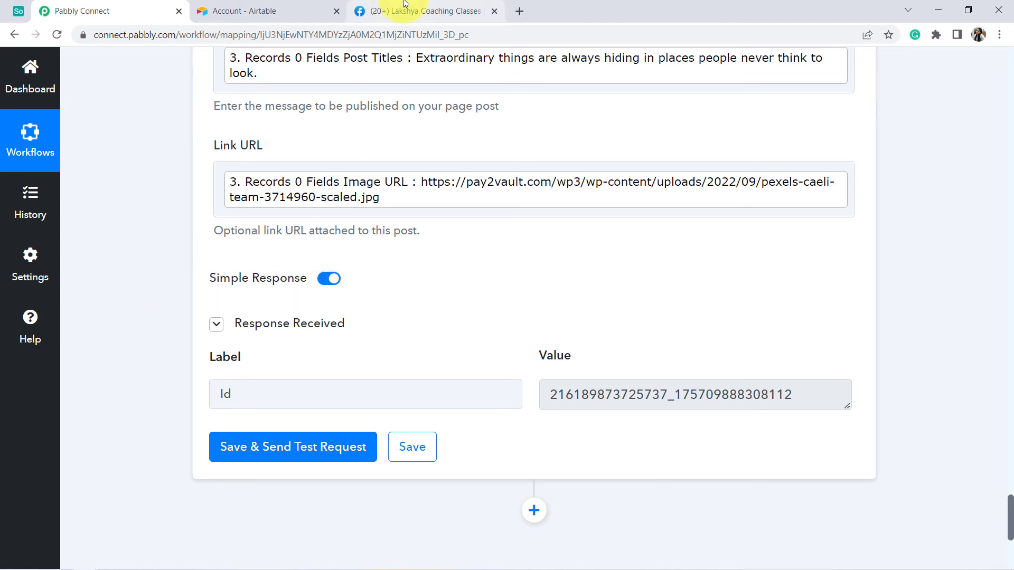
Step: Reload the Lakshya Coaching Classes page on Facebook and compare the newest post's caption and image with record 2 in the Airtable Social Media Post table
{"action": "left_click", "coordinate": [414, 12]}
{"action": "scroll", "coordinate": [627, 287], "scroll_direction": "down", "scroll_amount": 5}
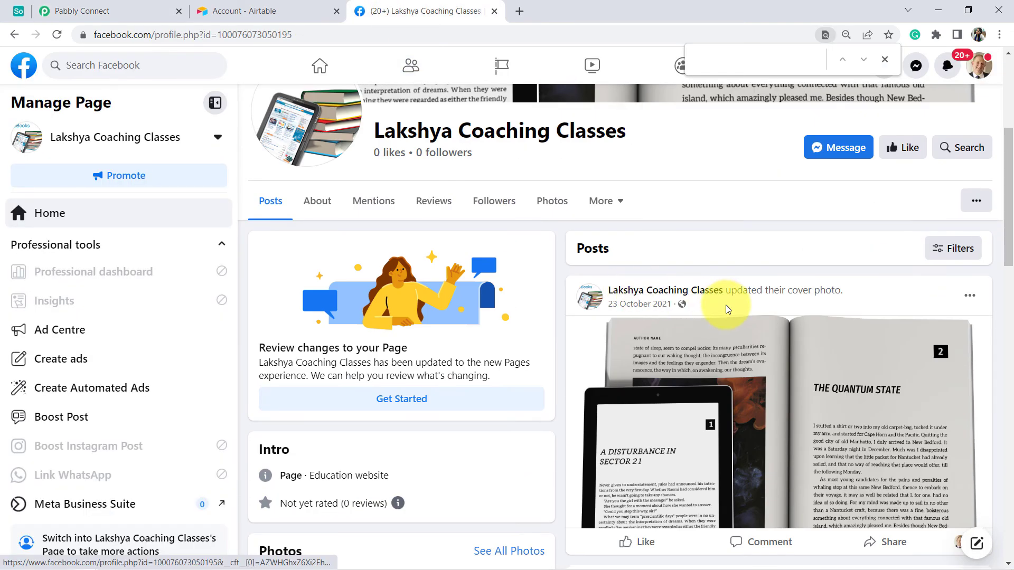
{"action": "scroll", "coordinate": [690, 275], "scroll_direction": "down", "scroll_amount": 1}
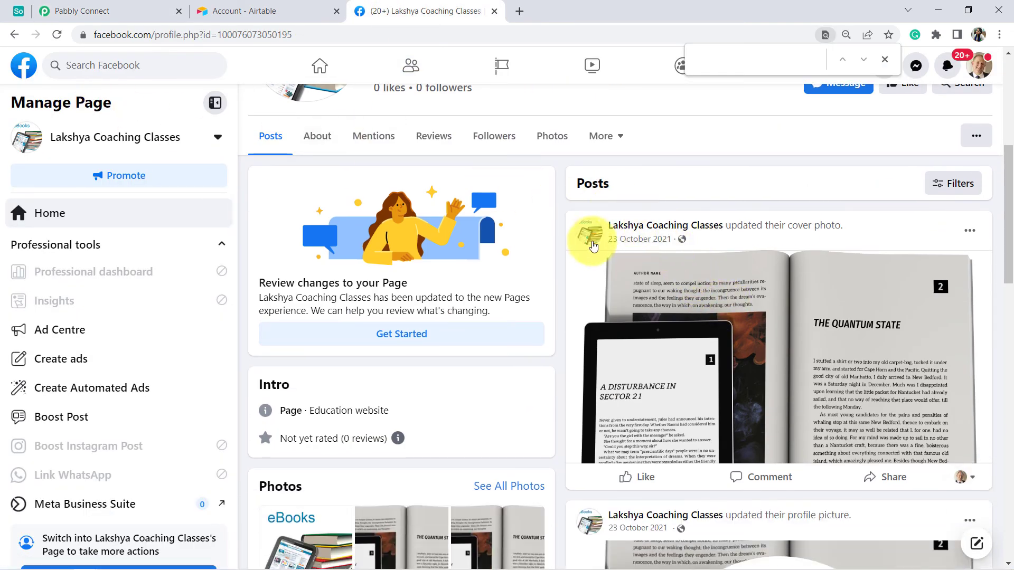
{"action": "left_click", "coordinate": [58, 35]}
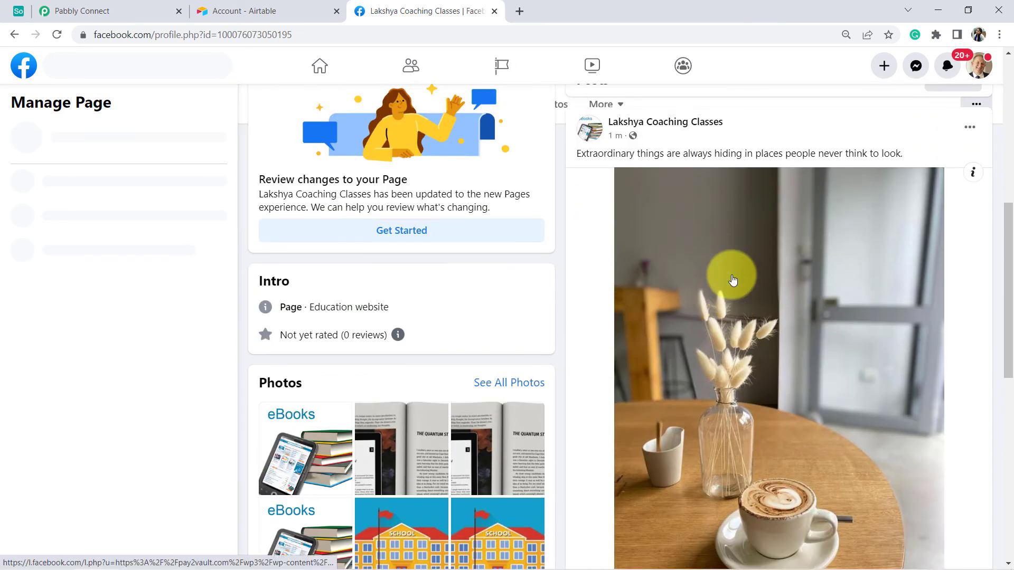
{"action": "scroll", "coordinate": [733, 281], "scroll_direction": "up", "scroll_amount": 4}
{"action": "left_click_drag", "start_coordinate": [601, 375], "coordinate": [687, 377]}
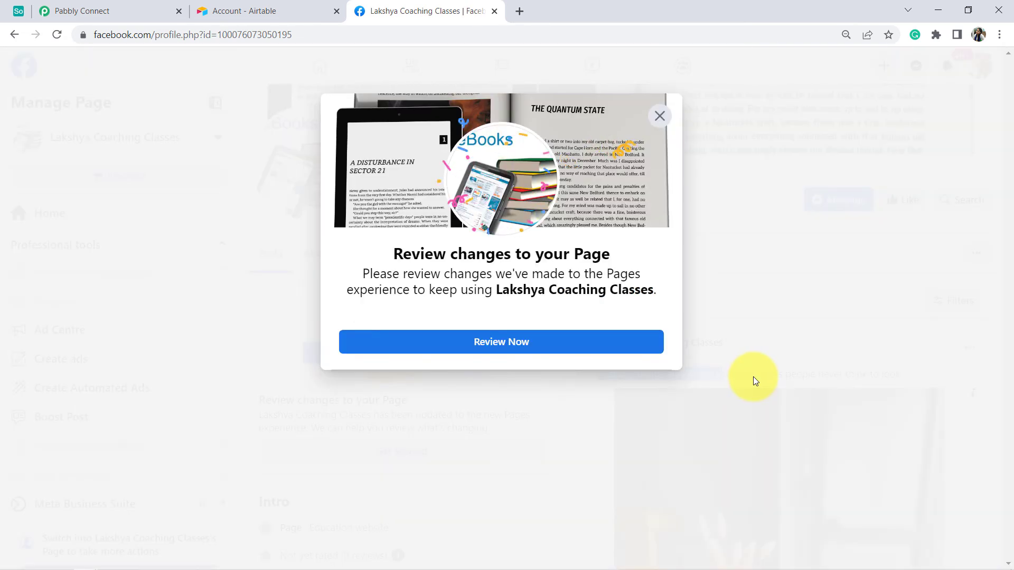
{"action": "left_click", "coordinate": [660, 116]}
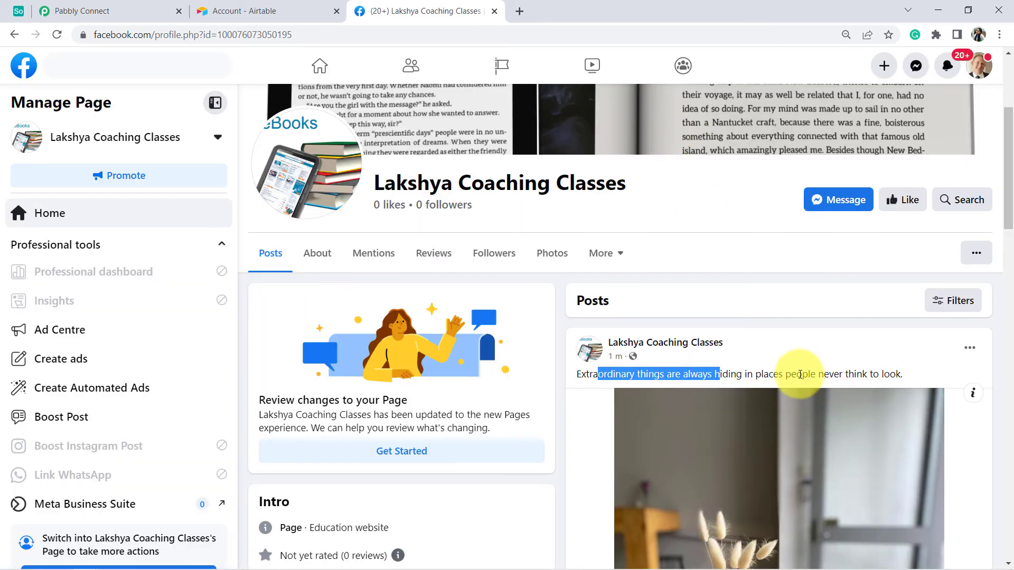
{"action": "left_click_drag", "start_coordinate": [797, 375], "coordinate": [874, 374]}
{"action": "scroll", "coordinate": [848, 245], "scroll_direction": "down", "scroll_amount": 6}
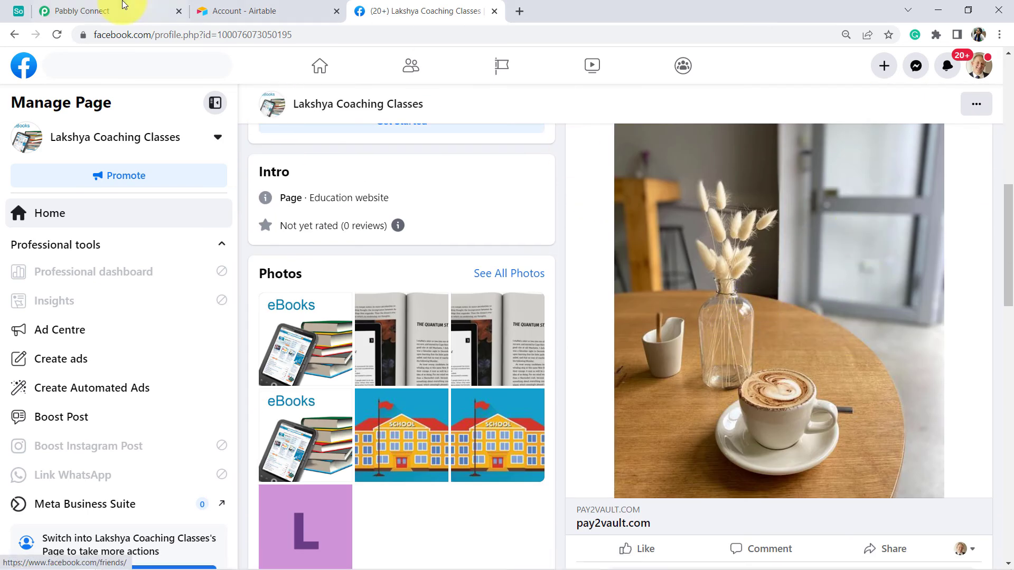
{"action": "left_click", "coordinate": [14, 11]}
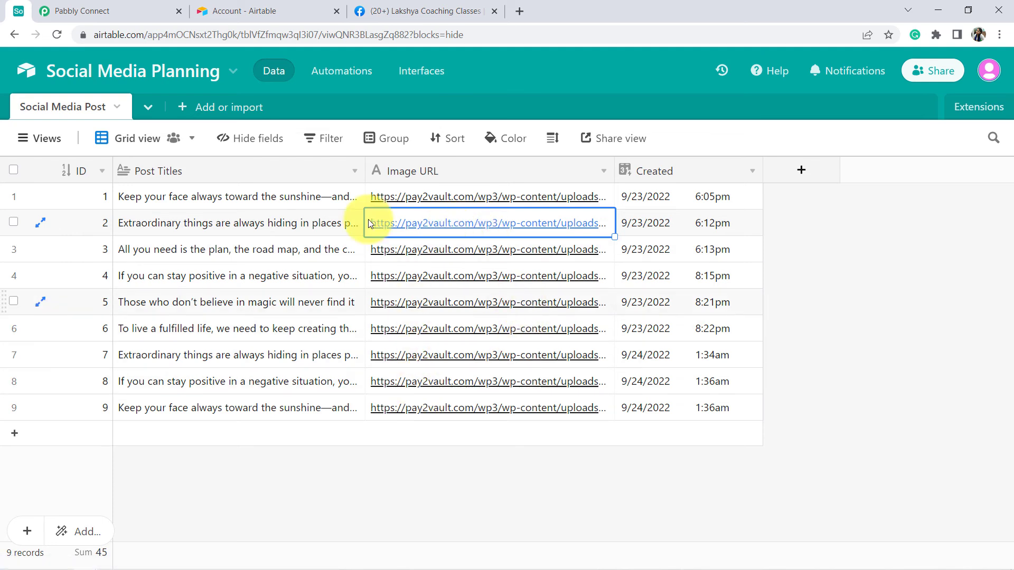
Step: Return to Pabbly Connect and collapse all the workflow steps, from the Schedule trigger down to the Facebook Pages action
{"action": "left_click", "coordinate": [105, 11]}
{"action": "scroll", "coordinate": [169, 243], "scroll_direction": "up", "scroll_amount": 15}
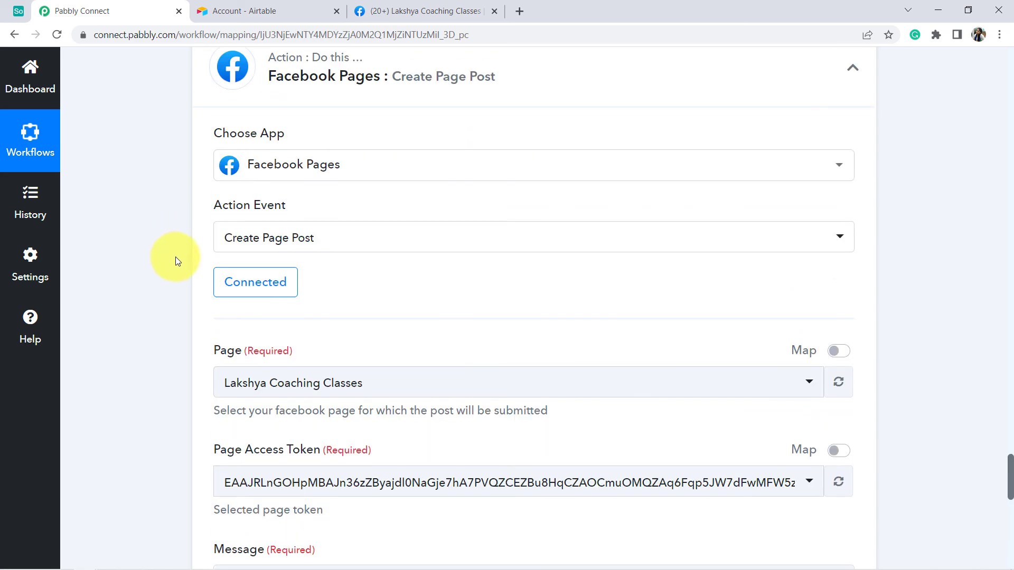
{"action": "scroll", "coordinate": [169, 256], "scroll_direction": "up", "scroll_amount": 20}
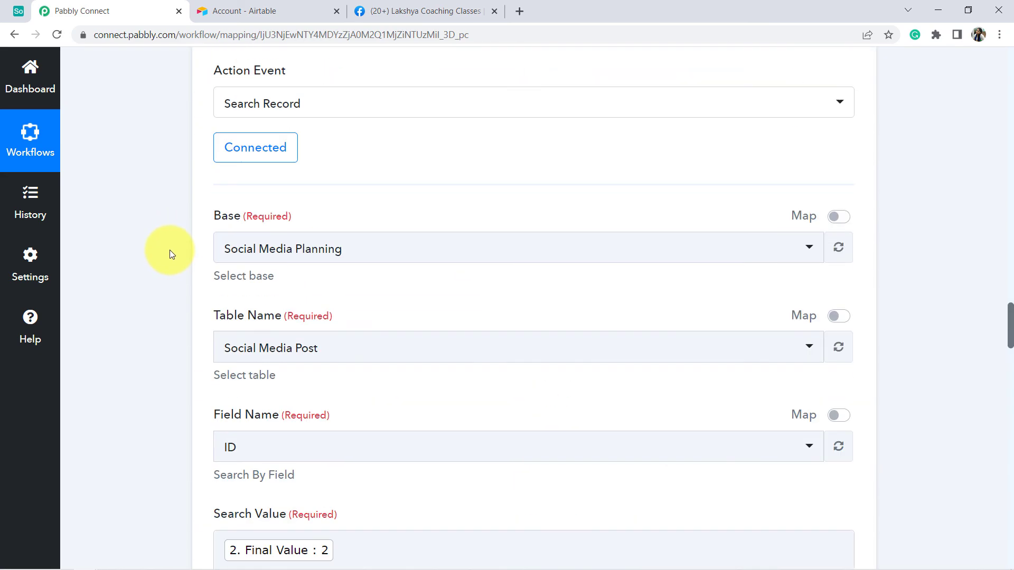
{"action": "scroll", "coordinate": [169, 249], "scroll_direction": "up", "scroll_amount": 9}
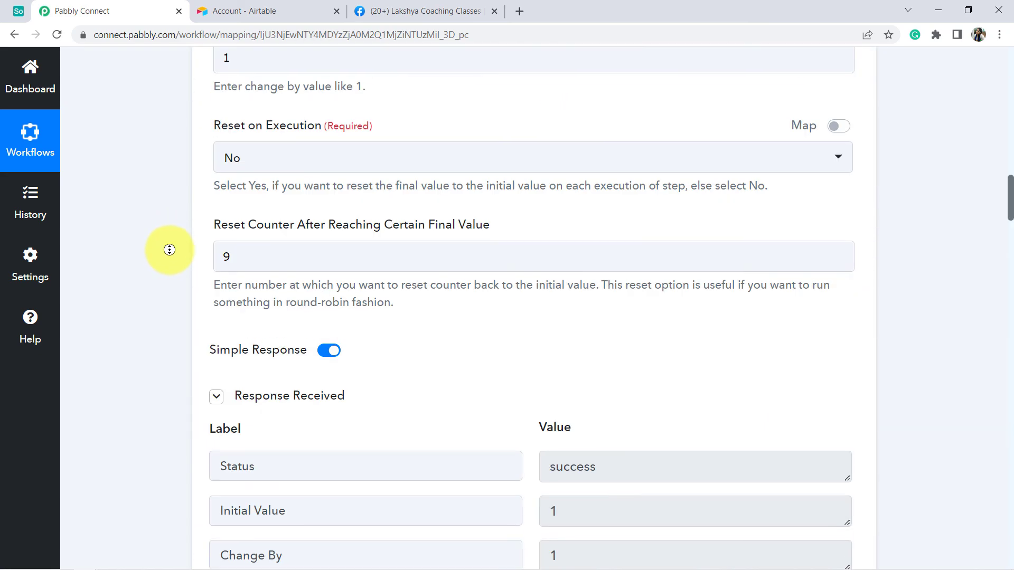
{"action": "scroll", "coordinate": [166, 245], "scroll_direction": "up", "scroll_amount": 20}
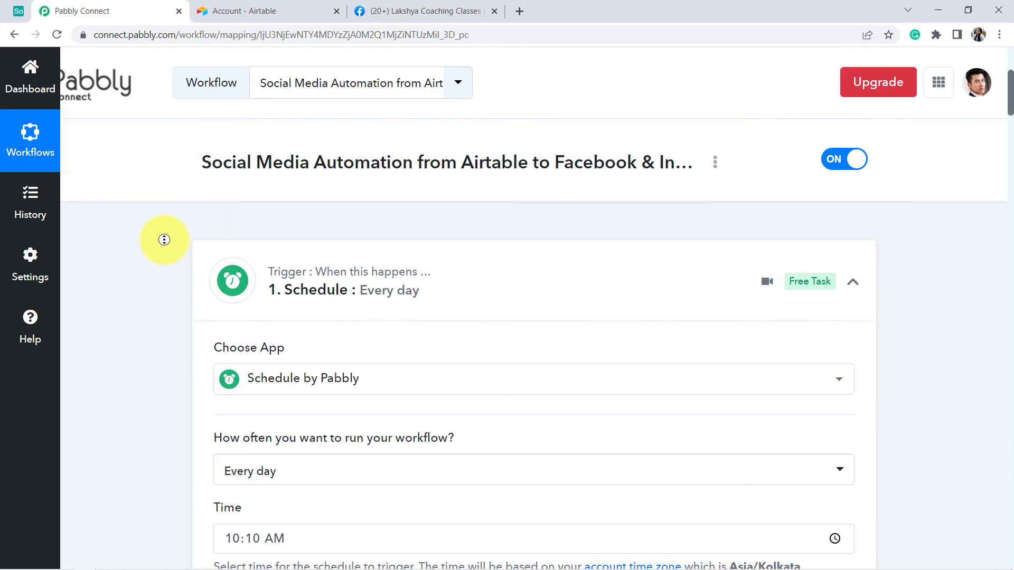
{"action": "scroll", "coordinate": [252, 273], "scroll_direction": "down", "scroll_amount": 1}
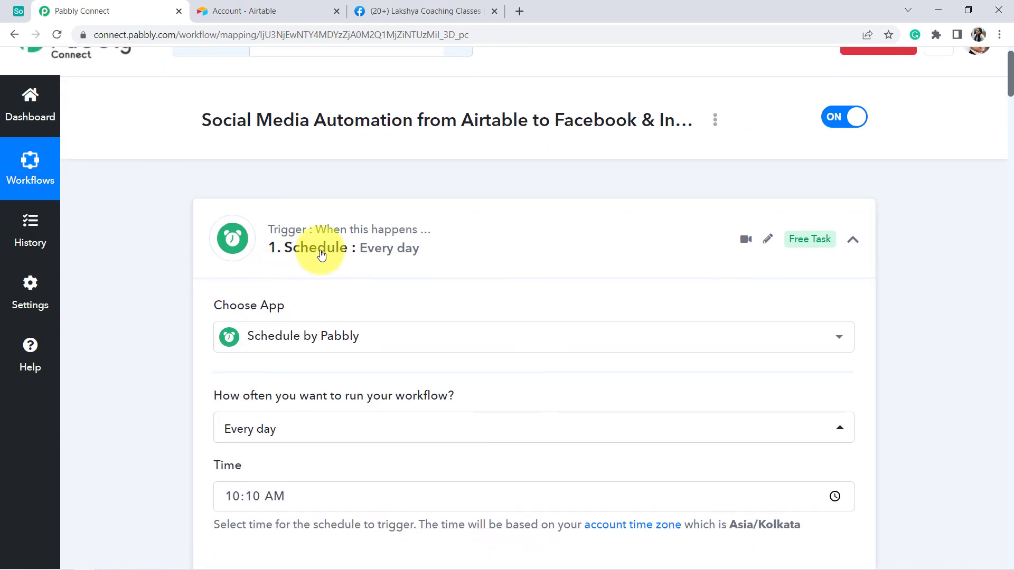
{"action": "left_click", "coordinate": [342, 247]}
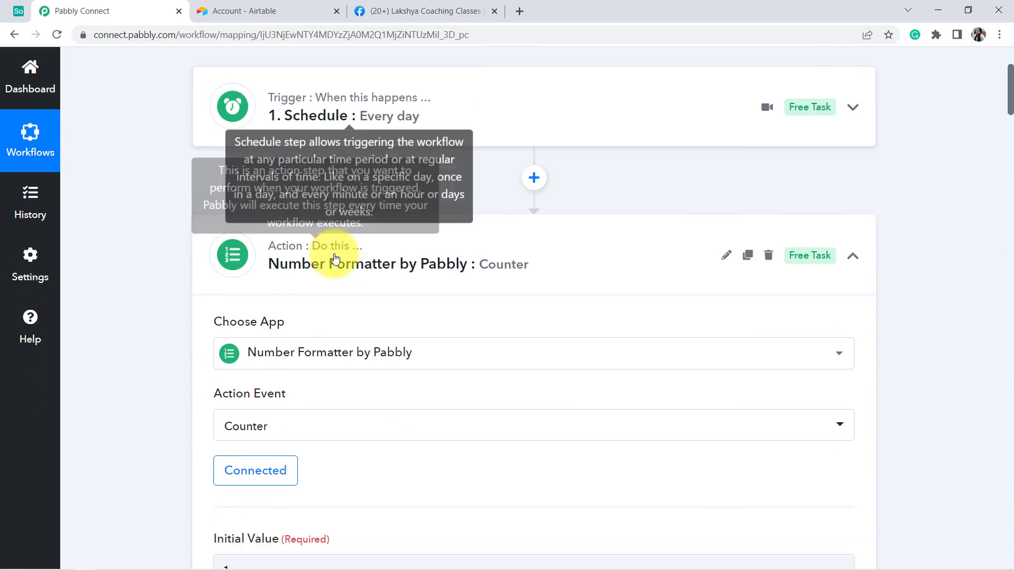
{"action": "left_click", "coordinate": [340, 264]}
{"action": "scroll", "coordinate": [364, 279], "scroll_direction": "down", "scroll_amount": 5}
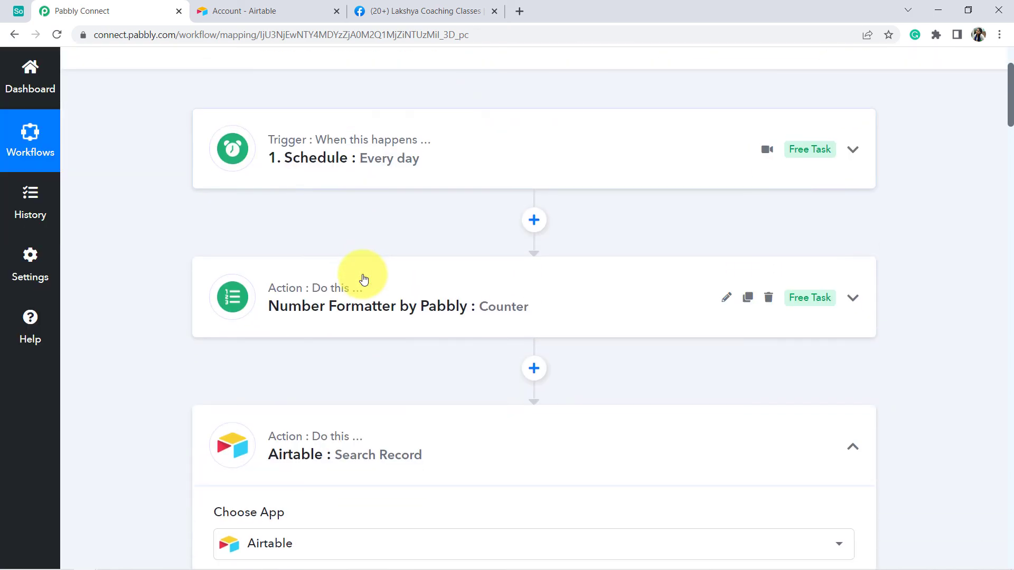
{"action": "left_click", "coordinate": [331, 317]}
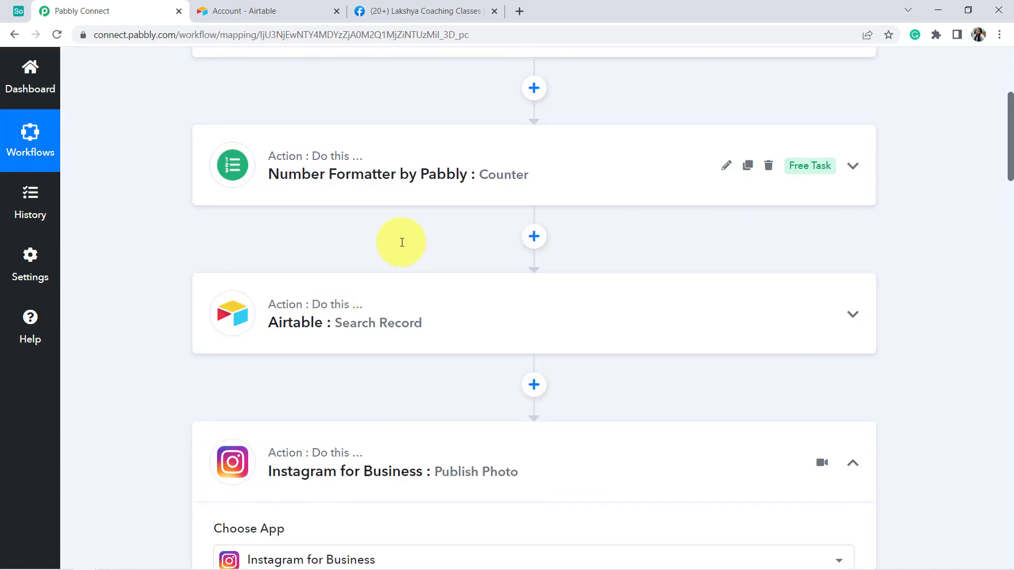
{"action": "scroll", "coordinate": [402, 247], "scroll_direction": "down", "scroll_amount": 4}
{"action": "left_click", "coordinate": [374, 295]}
{"action": "scroll", "coordinate": [373, 294], "scroll_direction": "down", "scroll_amount": 2}
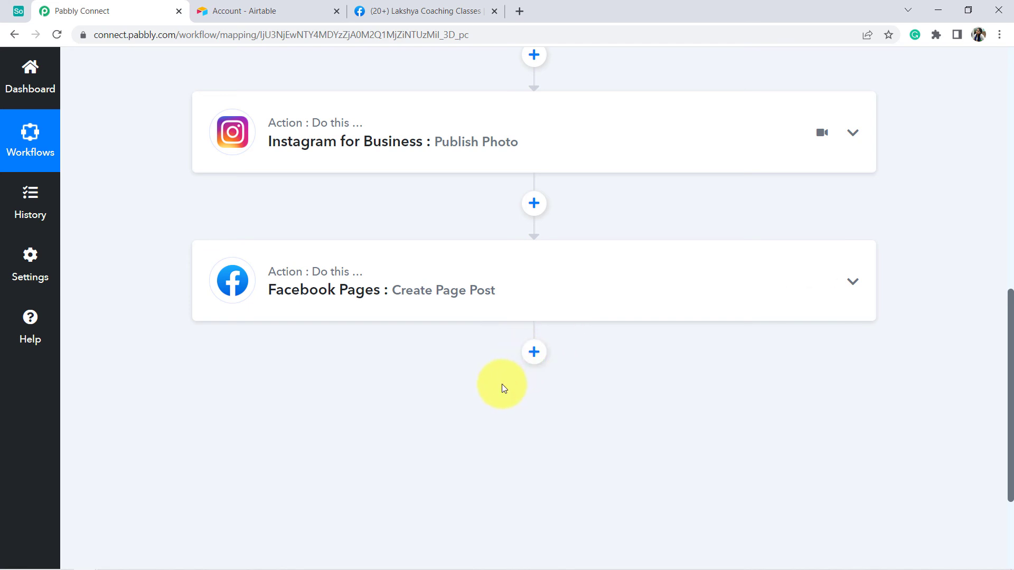
Step: Review the collapsed workflow's full sequence from the Schedule trigger to the Facebook Pages action
{"action": "scroll", "coordinate": [503, 387], "scroll_direction": "up", "scroll_amount": 5}
{"action": "scroll", "coordinate": [502, 387], "scroll_direction": "up", "scroll_amount": 3}
{"action": "scroll", "coordinate": [369, 197], "scroll_direction": "up", "scroll_amount": 3}
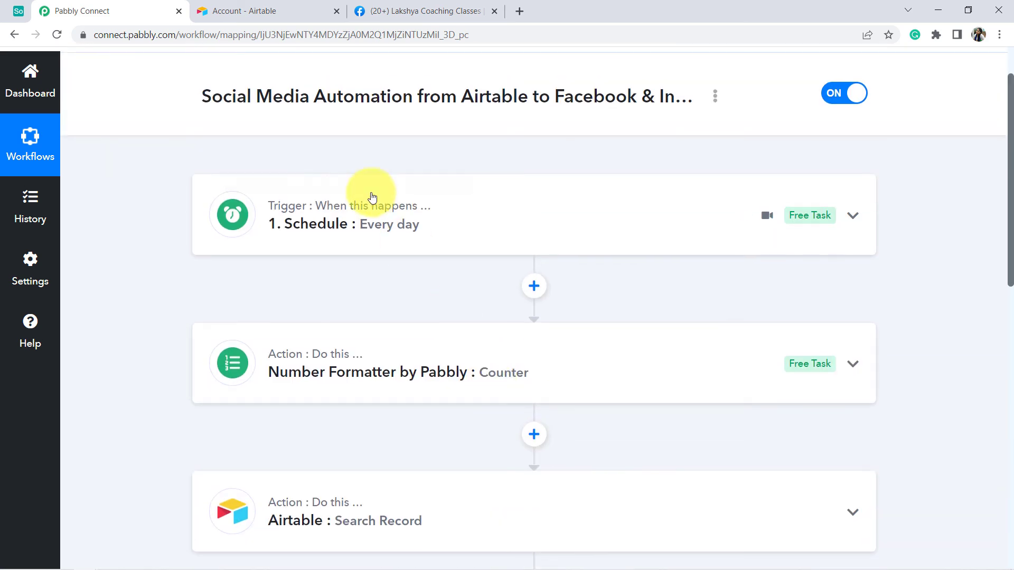
{"action": "scroll", "coordinate": [344, 340], "scroll_direction": "down", "scroll_amount": 10}
{"action": "scroll", "coordinate": [352, 314], "scroll_direction": "up", "scroll_amount": 10}
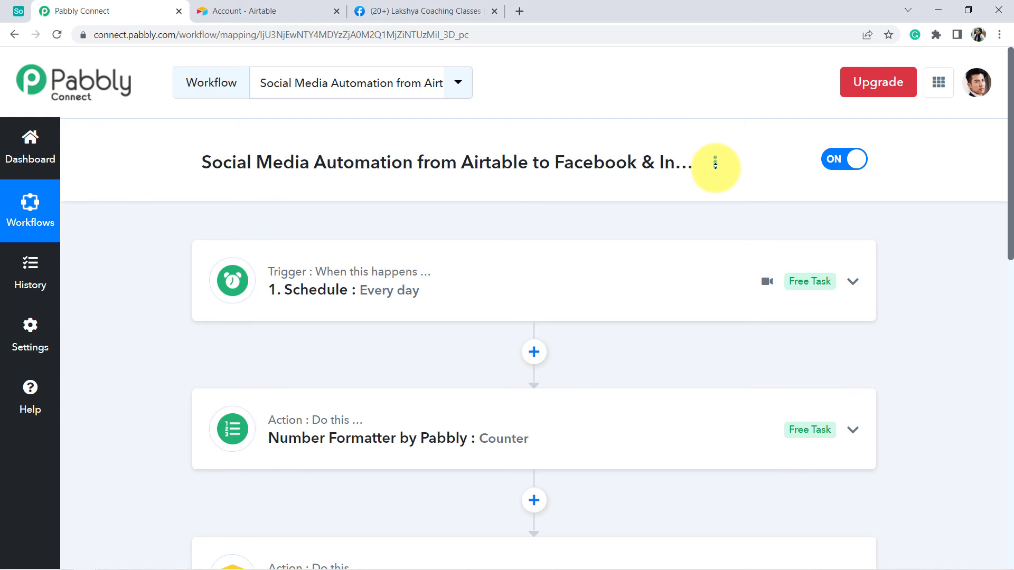
Step: Open the share link for the Social Media Automation workflow, highlight its URL, and close the Share Workflow Link dialog
{"action": "left_click", "coordinate": [716, 165]}
{"action": "left_click", "coordinate": [595, 242]}
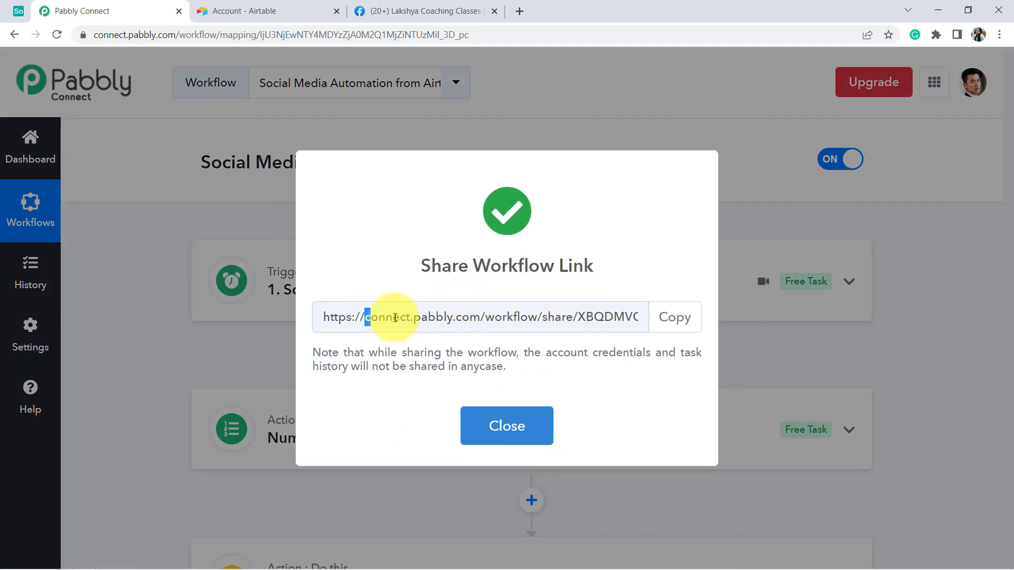
{"action": "left_click_drag", "start_coordinate": [395, 317], "coordinate": [613, 317]}
{"action": "left_click", "coordinate": [504, 426]}
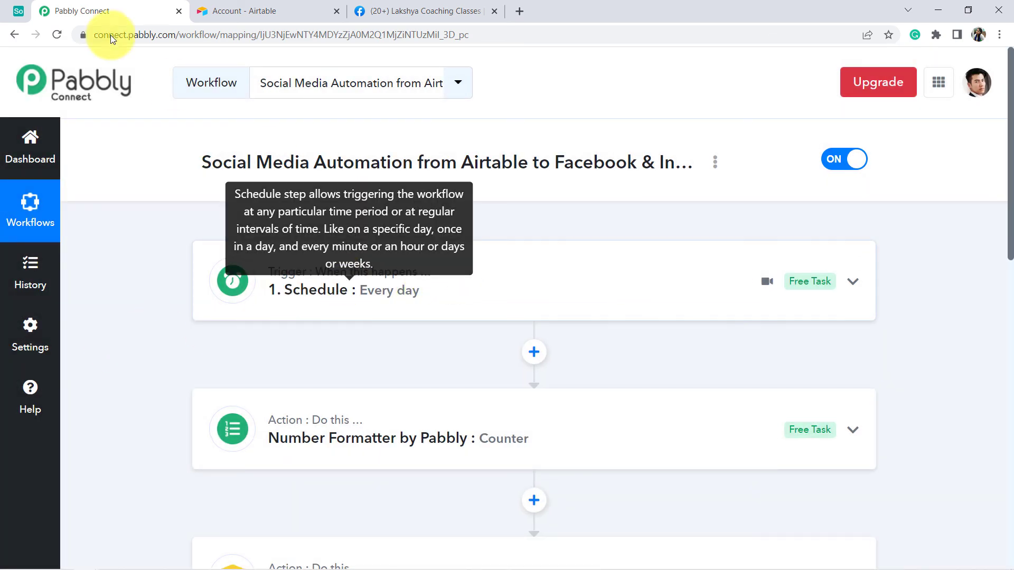
Step: Review the workflow down to the Facebook Pages action, check the Social Media Post table in Airtable, and return to Pabbly Connect
{"action": "scroll", "coordinate": [272, 353], "scroll_direction": "down", "scroll_amount": 10}
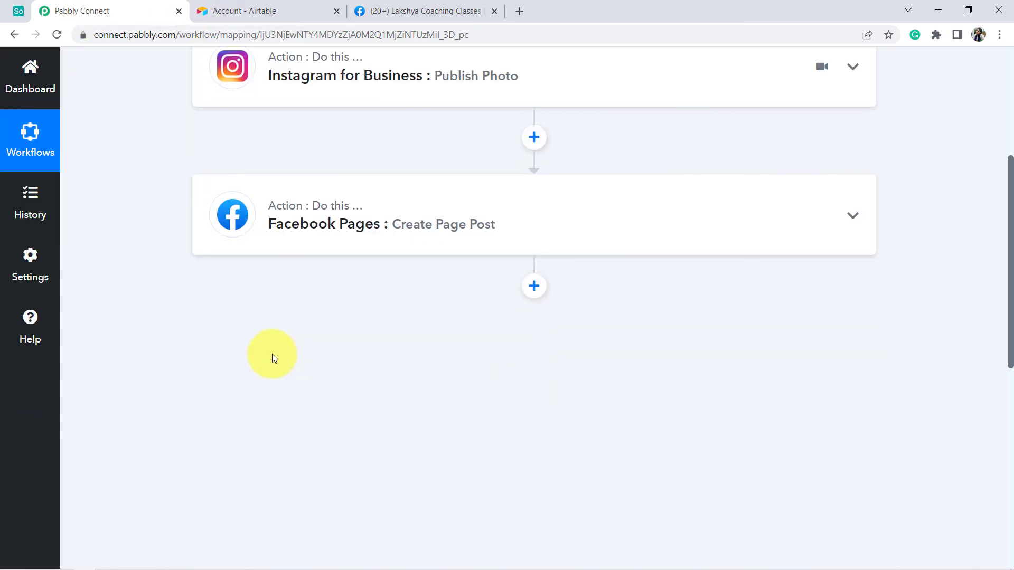
{"action": "scroll", "coordinate": [272, 353], "scroll_direction": "up", "scroll_amount": 6}
{"action": "scroll", "coordinate": [275, 343], "scroll_direction": "up", "scroll_amount": 4}
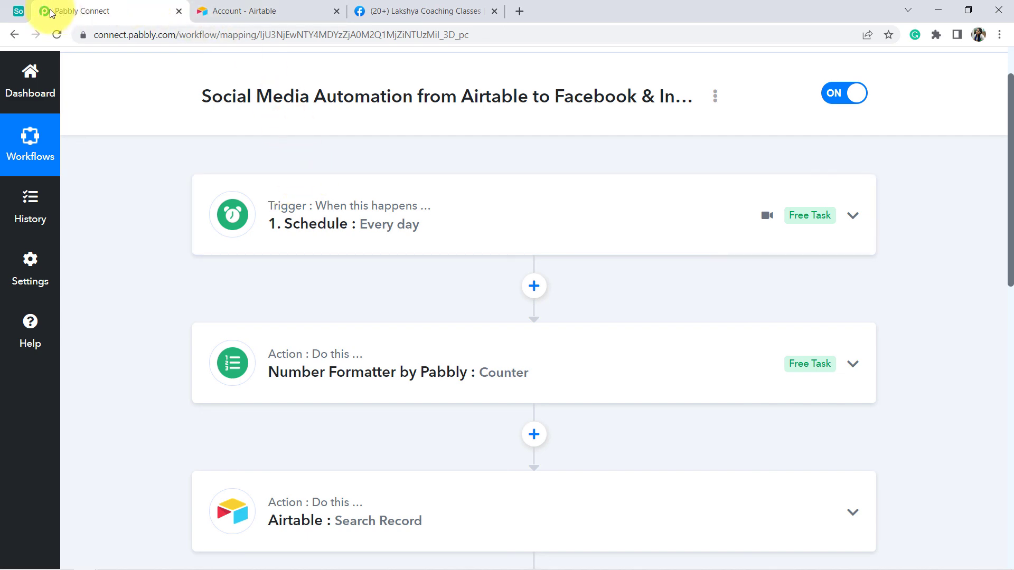
{"action": "left_click", "coordinate": [20, 11]}
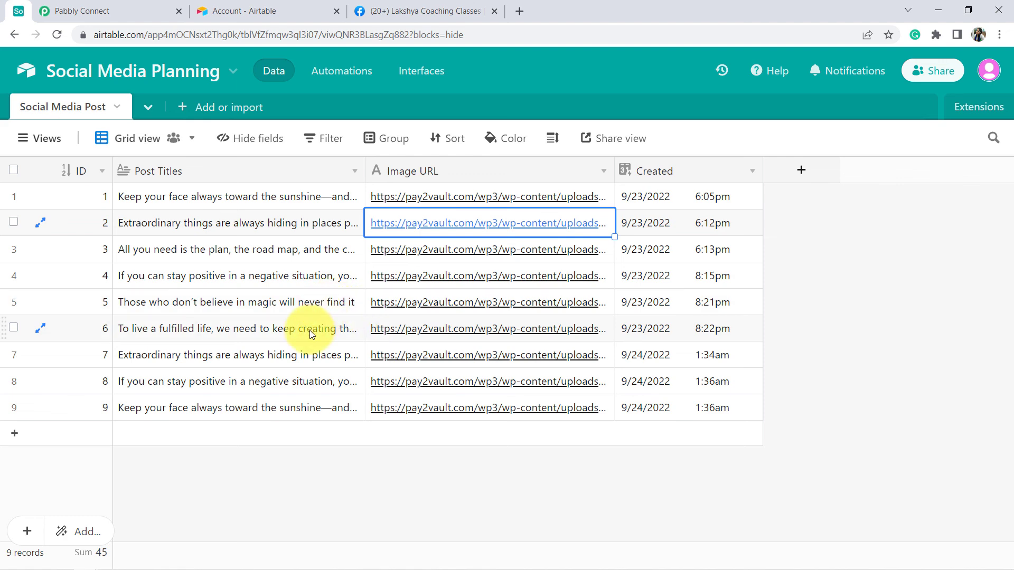
{"action": "left_click", "coordinate": [141, 5]}
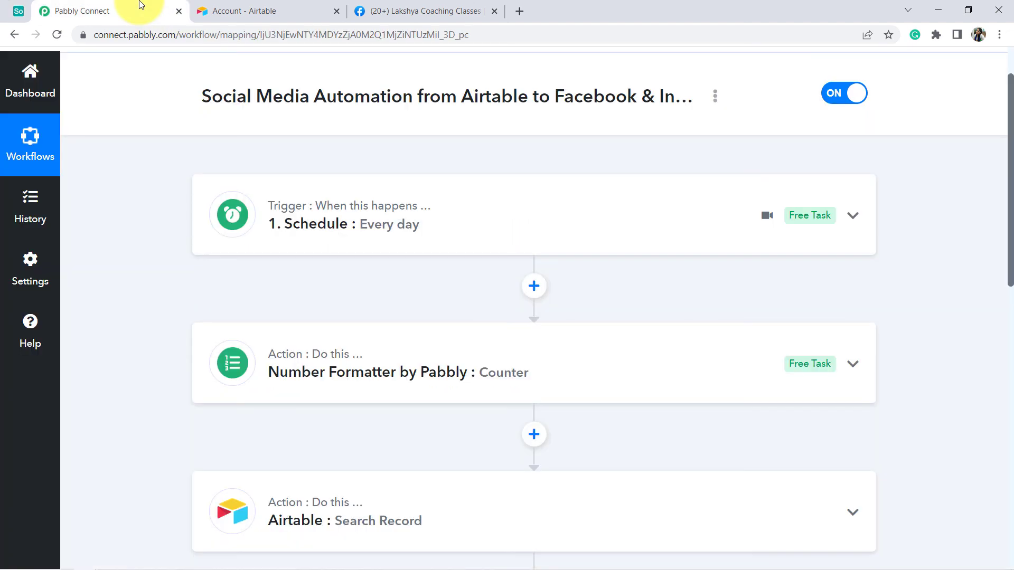